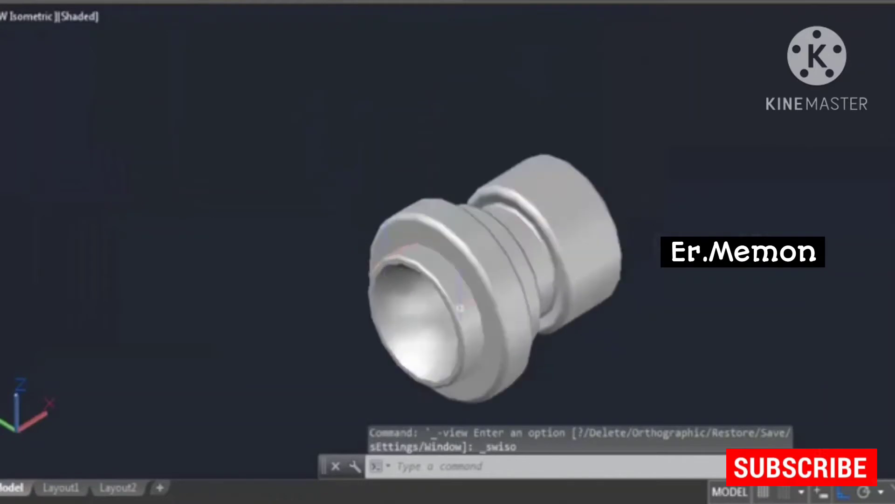
- Rotate the view of the stepped hollow cylinder slightly with the constrained Orbit tool
middle_drag(409, 311, 425, 266)
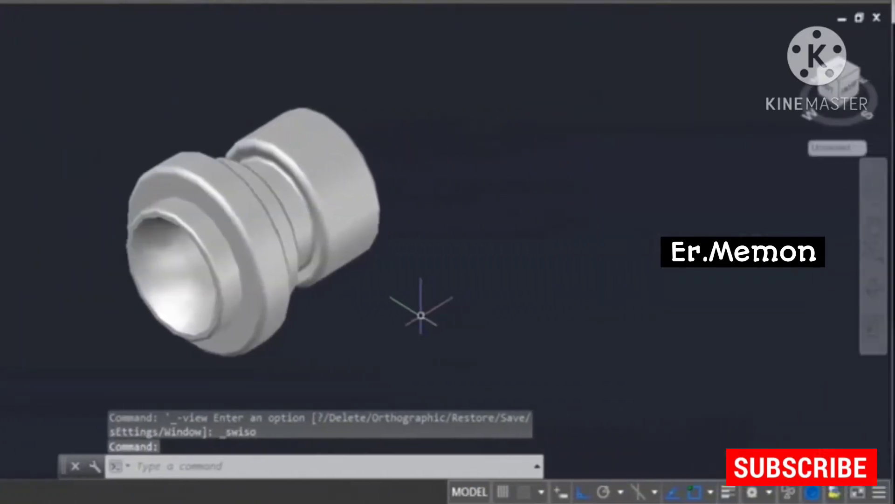
click(873, 327)
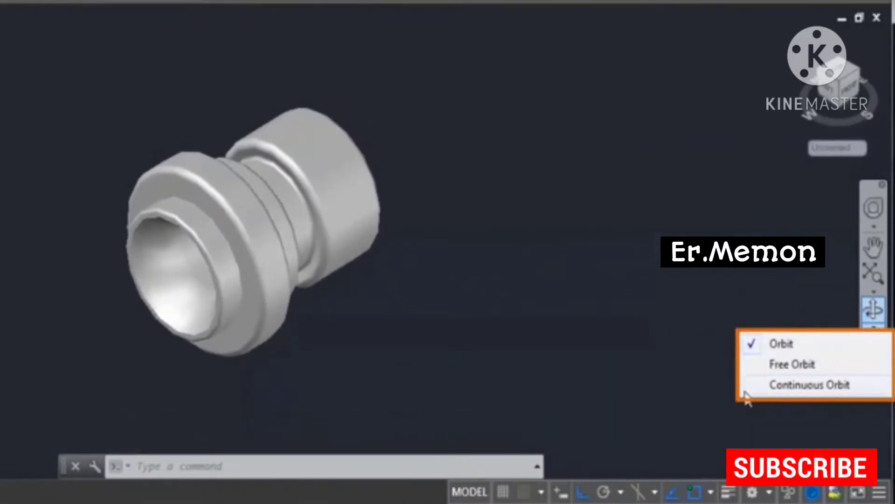
click(797, 347)
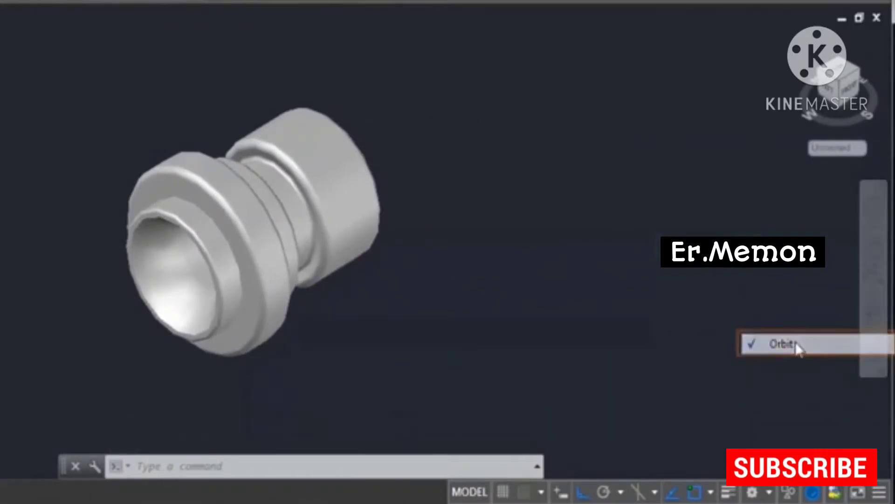
mouse_move(375, 310)
mouse_down()
mouse_move(314, 306)
mouse_move(422, 240)
mouse_move(415, 214)
mouse_move(376, 307)
mouse_up()
key(Escape)
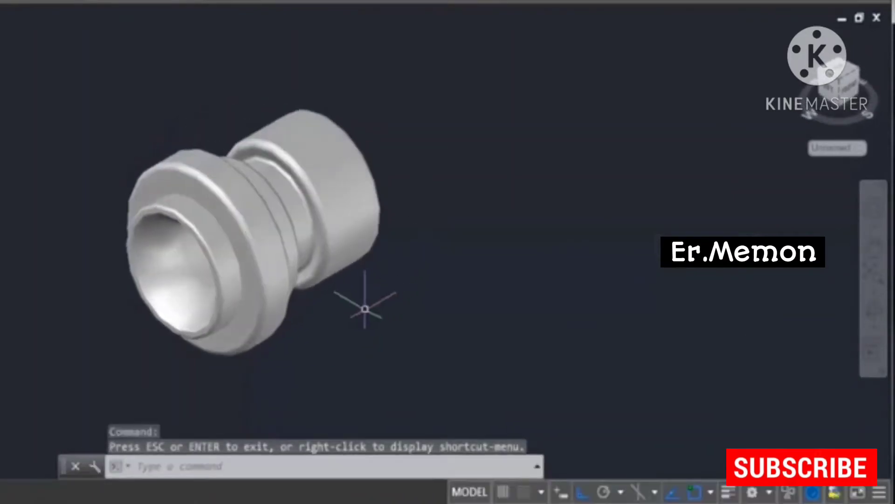
- Inspect the hollow cylinder from several sides, including its rear bore, with Free Orbit
click(874, 331)
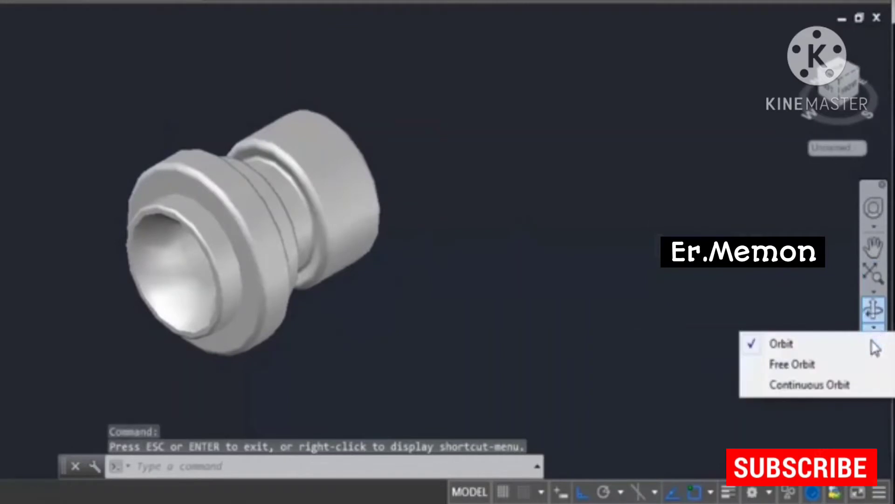
click(798, 370)
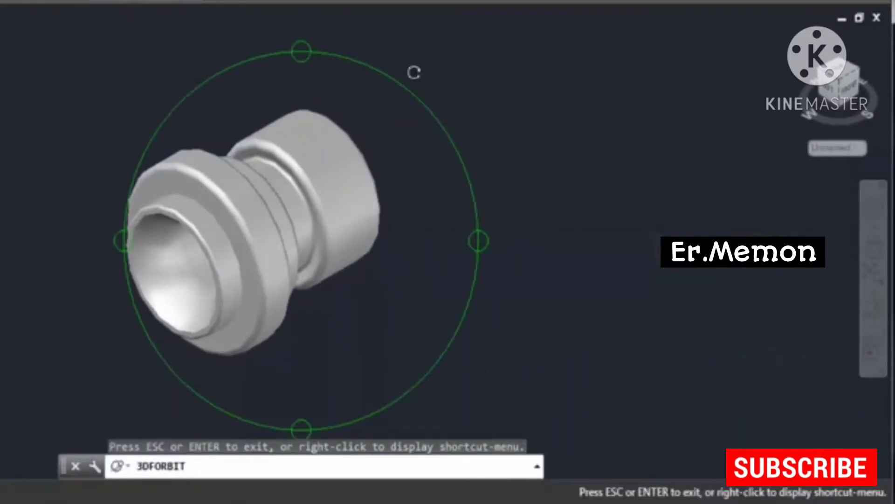
drag(384, 248, 263, 175)
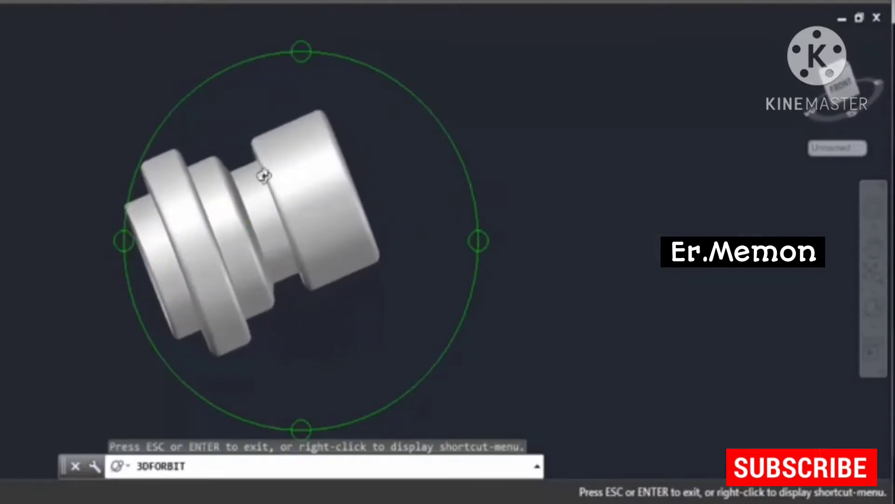
drag(280, 132, 295, 296)
drag(415, 248, 363, 50)
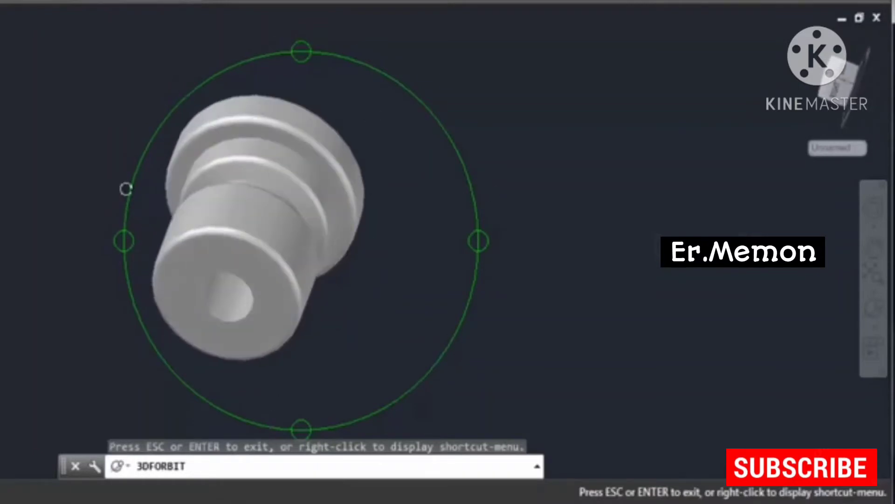
drag(382, 200, 320, 256)
drag(458, 140, 476, 282)
click(873, 328)
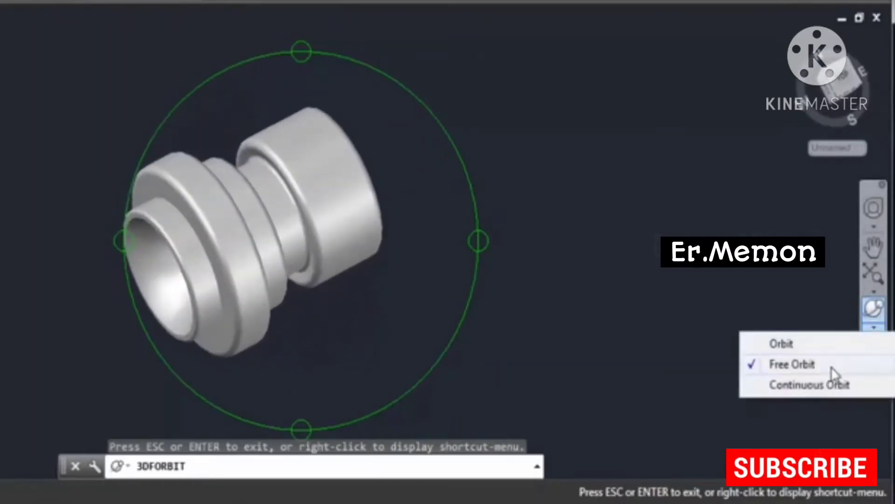
click(785, 389)
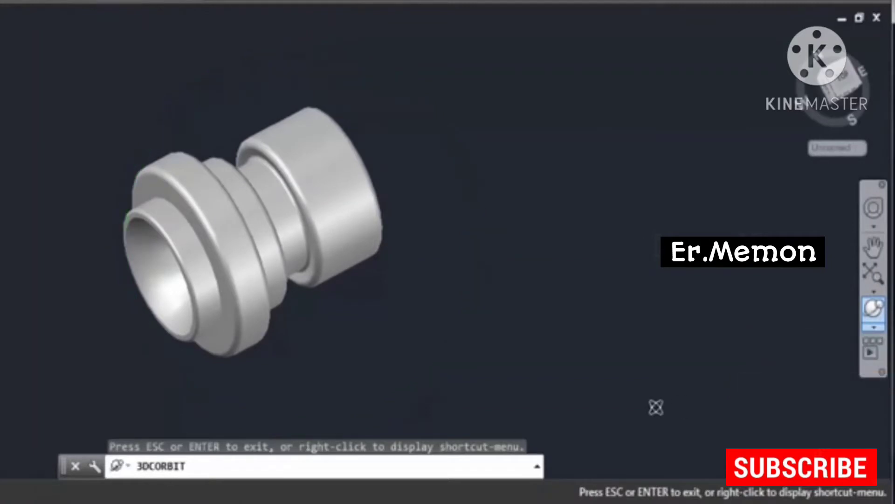
key(Escape)
click(524, 358)
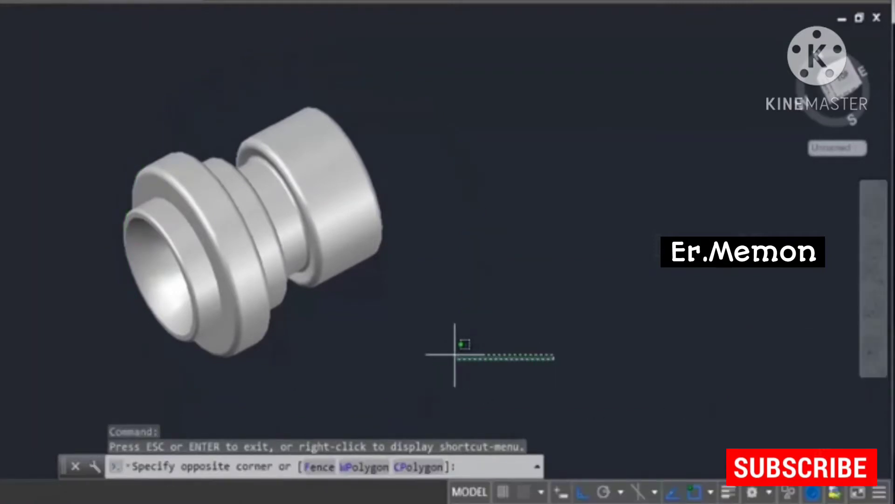
click(454, 354)
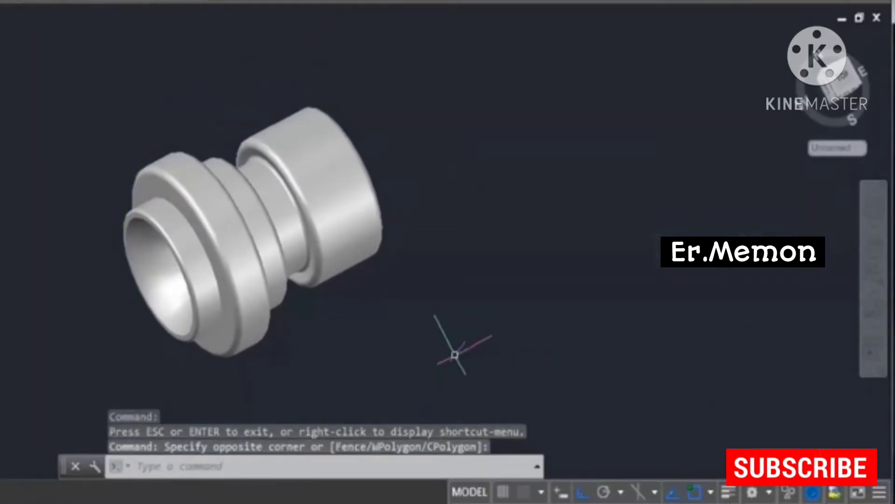
- Set the hollow cylinder spinning with Continuous Orbit and stop the rotation
click(874, 327)
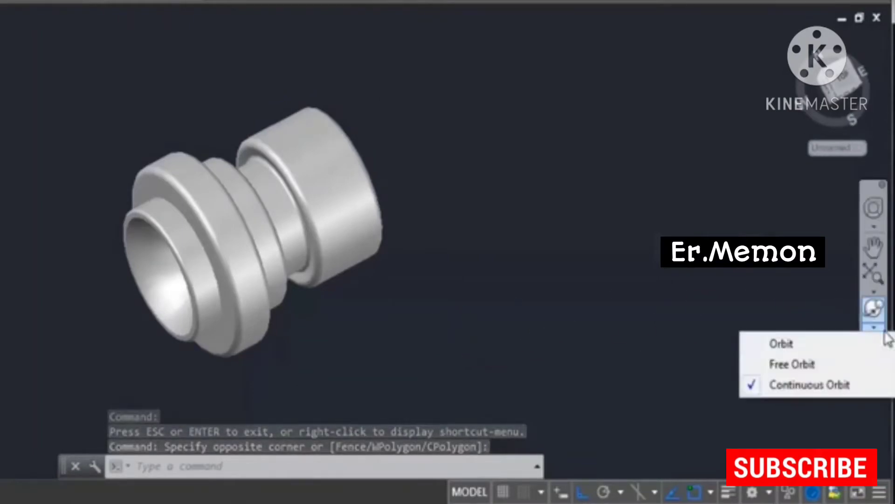
click(824, 385)
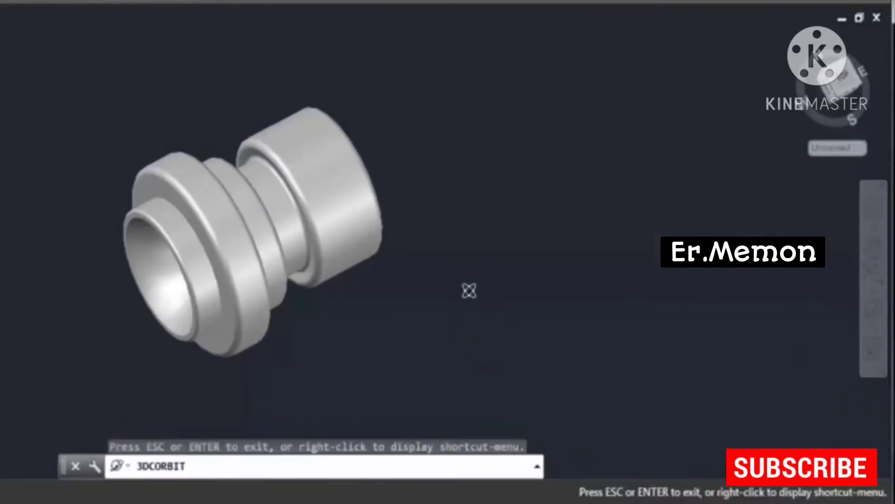
drag(469, 291, 454, 288)
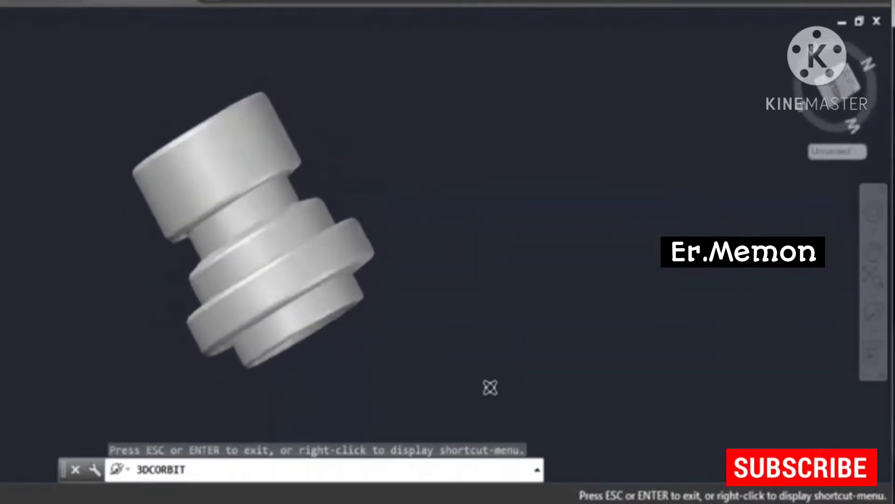
key(Escape)
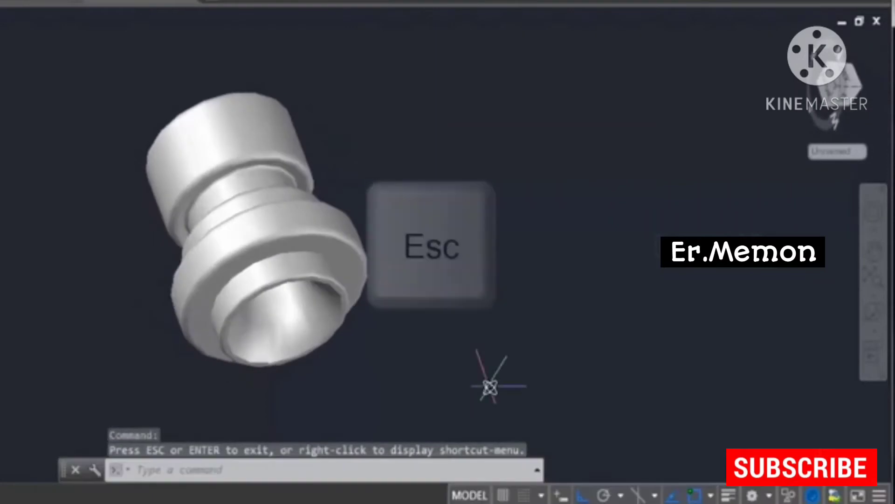
- Restart Continuous Orbit and spin the hollow cylinder, redirecting the rotation once while it turns
click(874, 330)
click(828, 389)
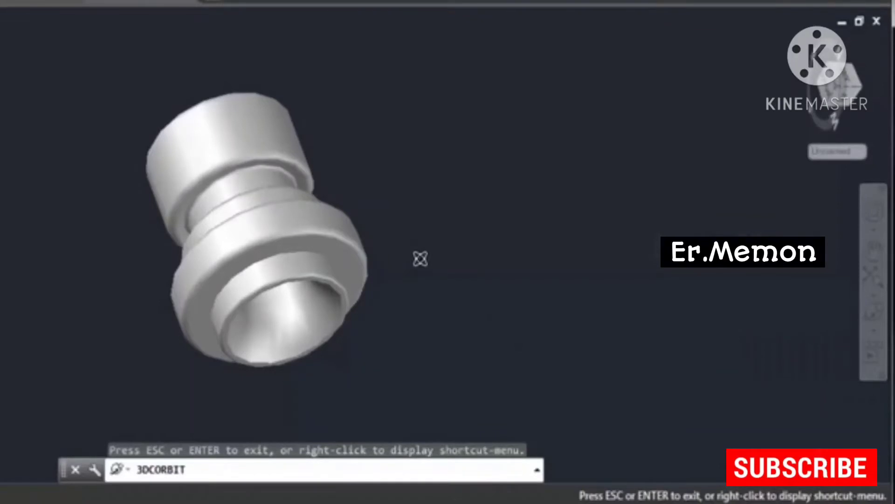
drag(419, 258, 401, 251)
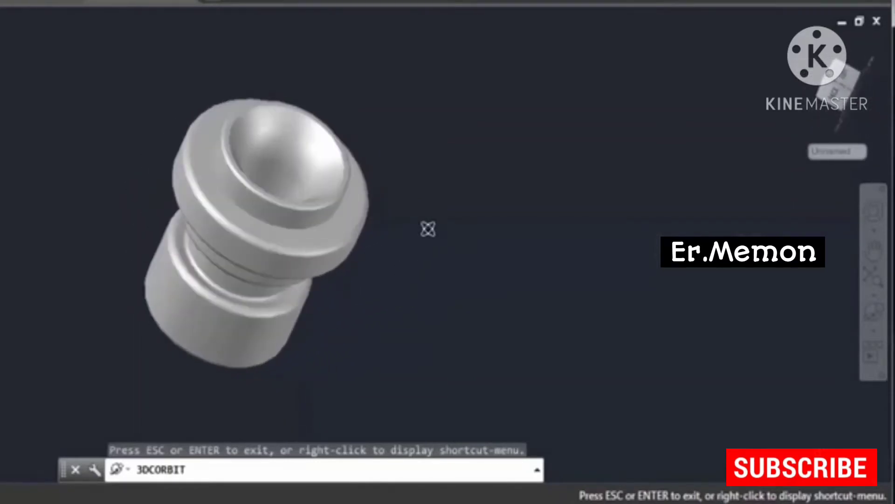
drag(427, 228, 423, 244)
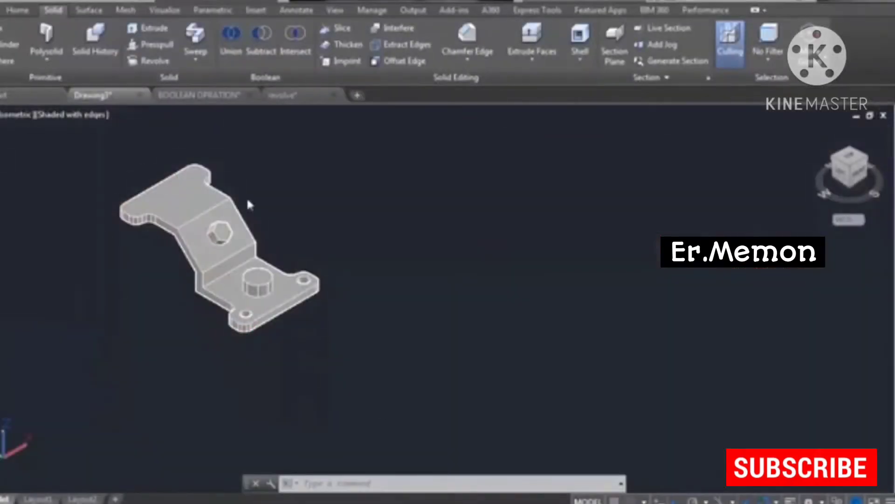
- Start a 3DARRAY of the bent bracket solid and choose the Rectangular array type
middle_drag(278, 326, 319, 365)
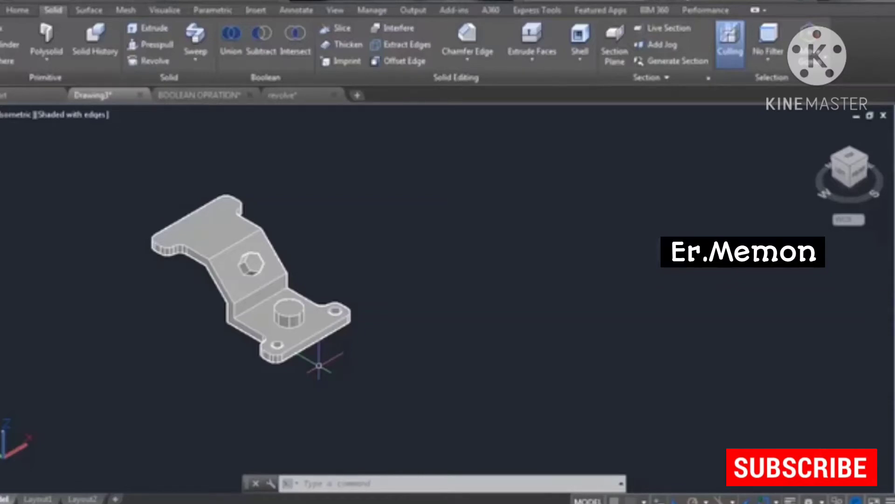
middle_drag(319, 366, 343, 393)
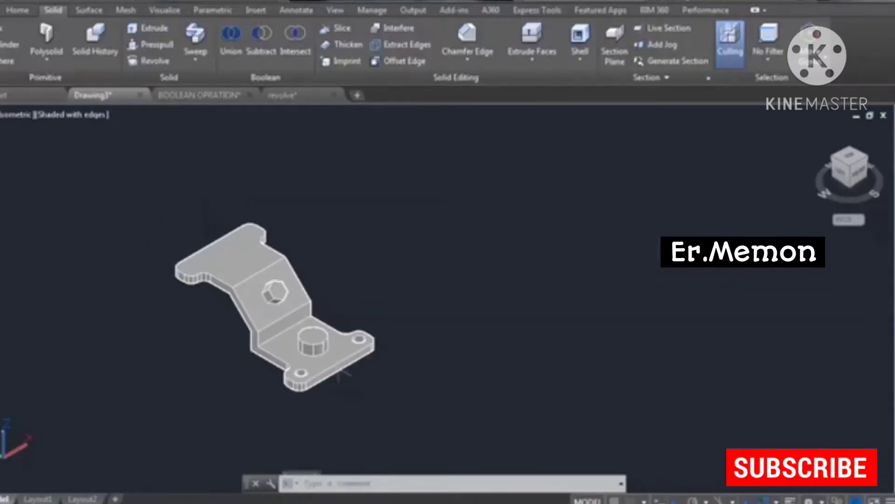
key(Escape)
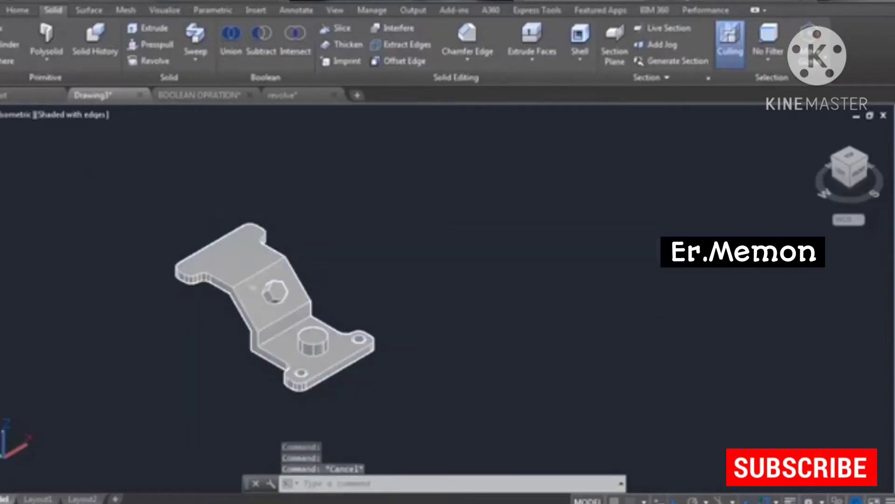
text(3)
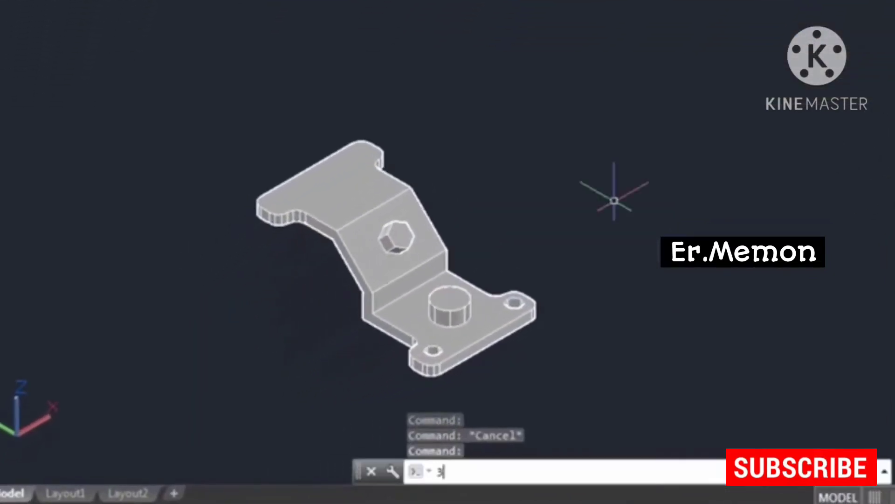
text(darray)
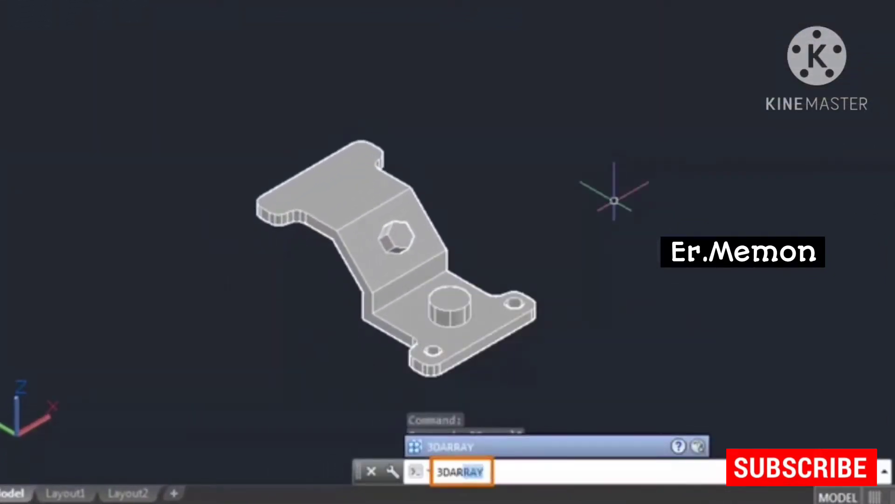
key(Return)
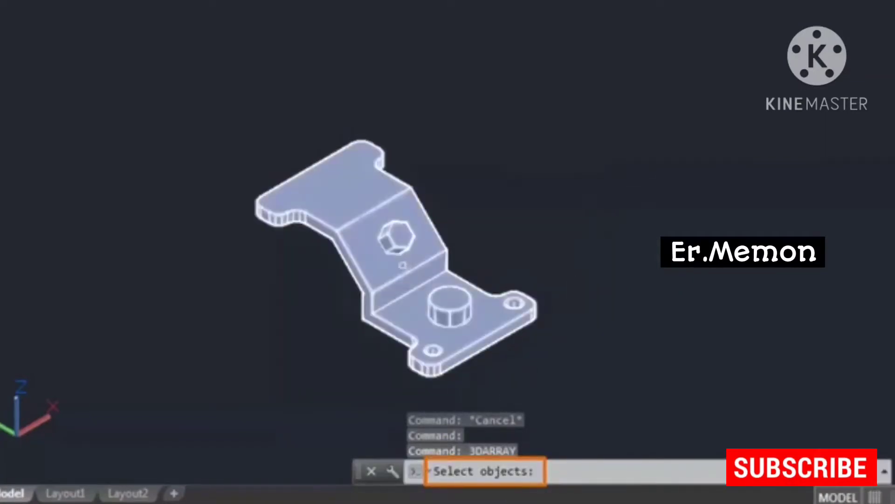
click(371, 250)
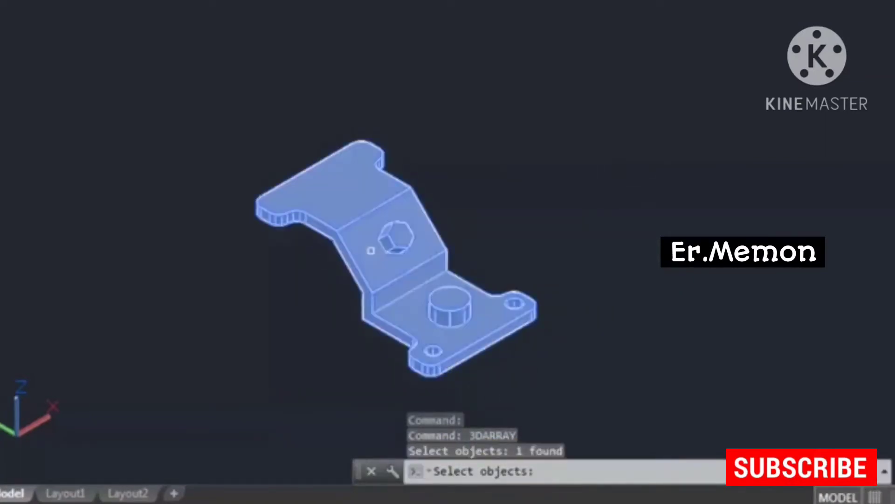
key(Return)
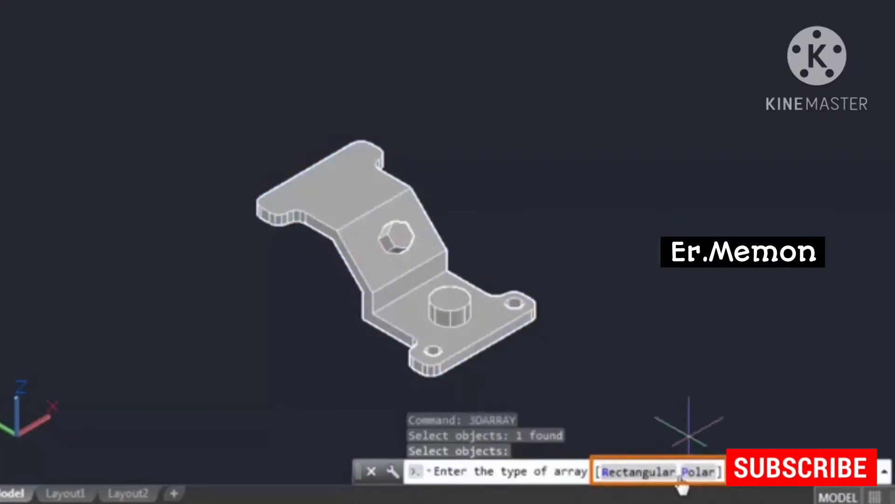
click(640, 472)
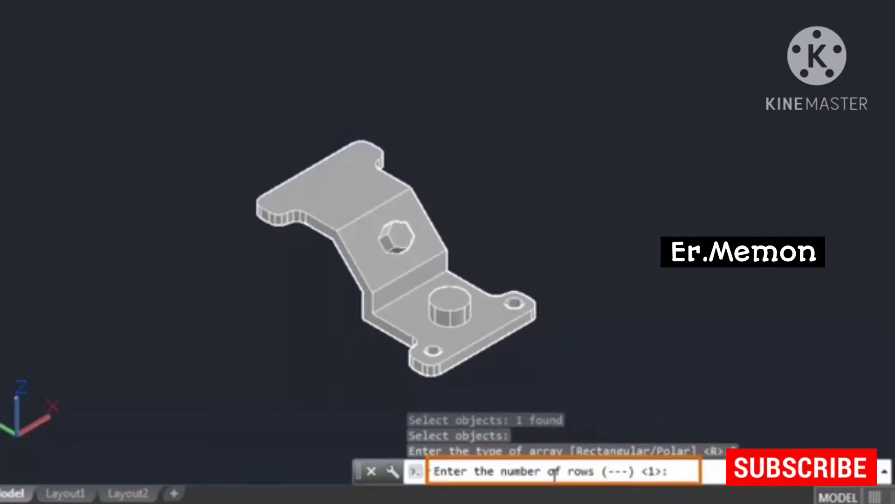
- Define the bracket array with 3 rows, 5 columns and 2 levels
text(4)
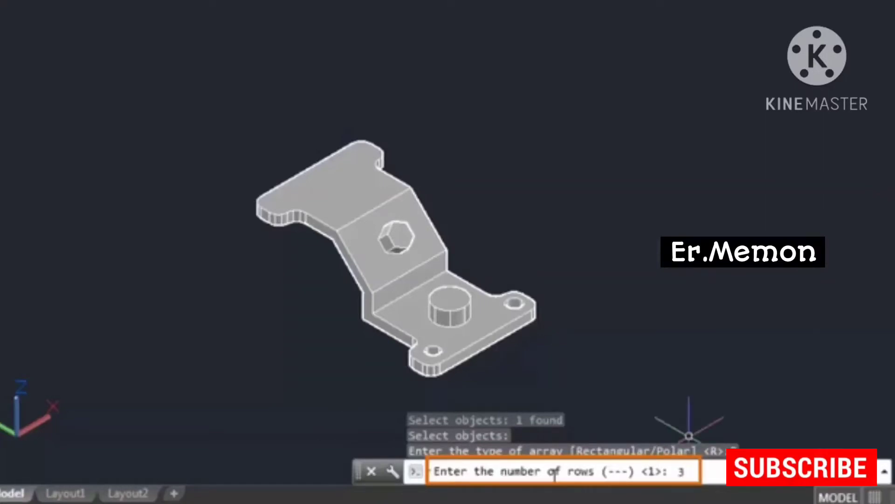
key(Return)
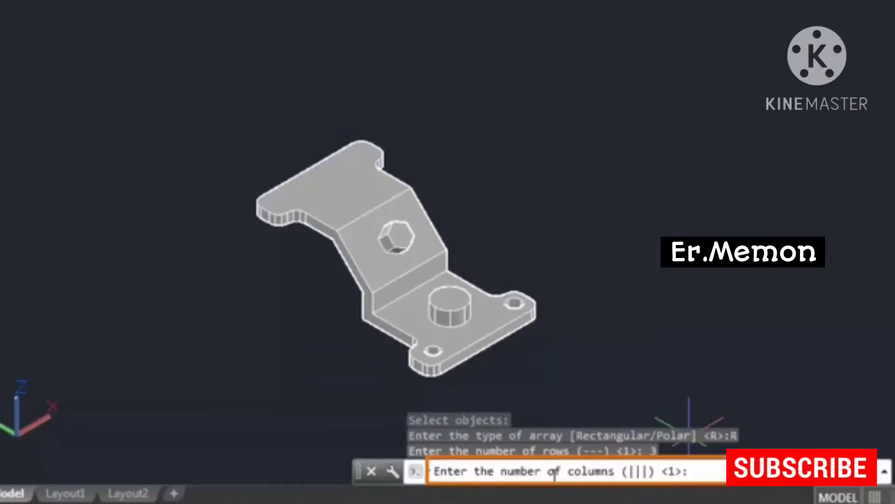
key(Return)
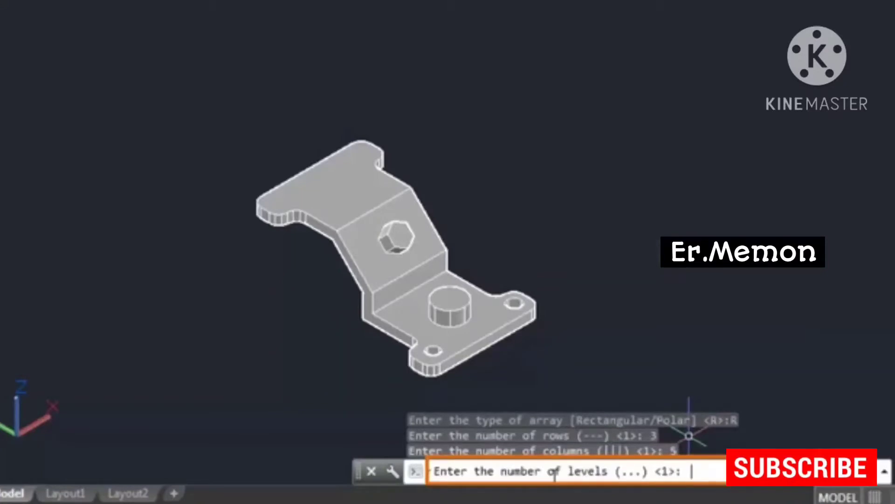
key(Return)
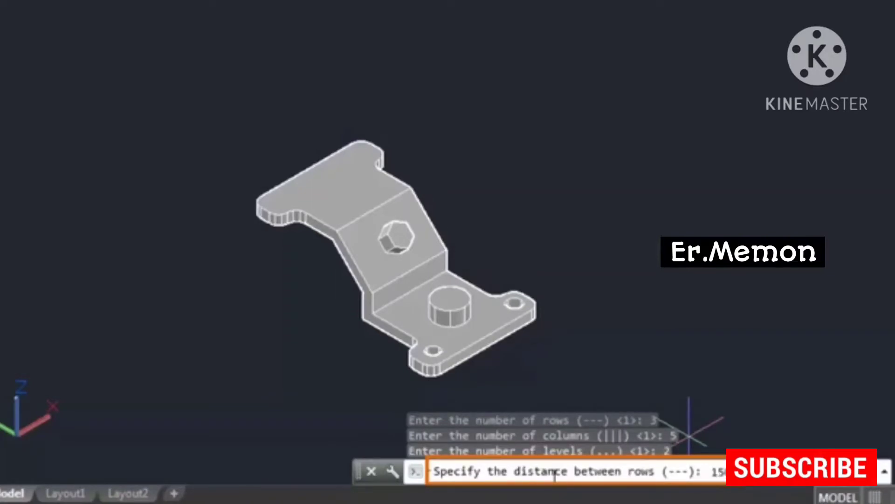
- Space the bracket array 150 between rows and 100 between columns, and complete it
text(150)
key(Return)
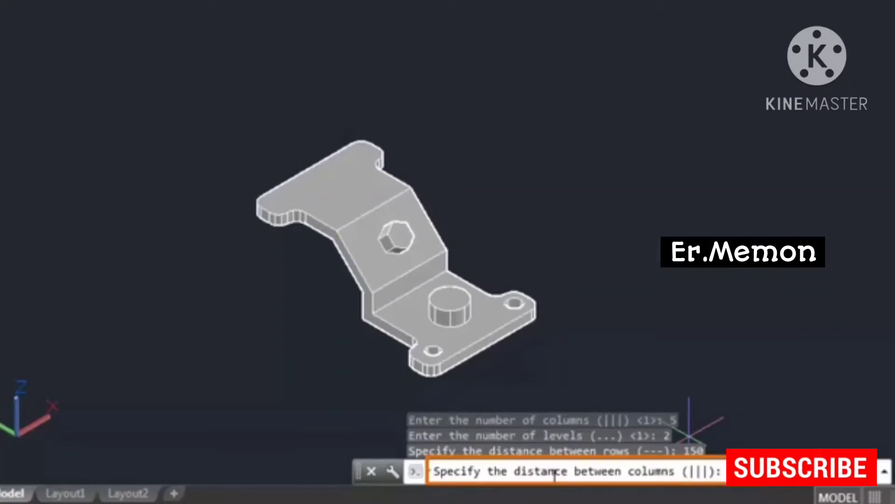
text(100)
key(Return)
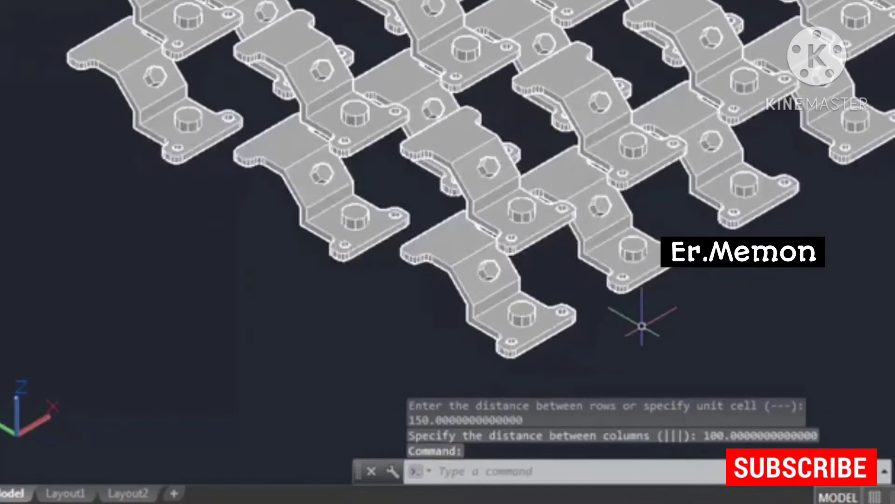
scroll(601, 218, down, 1)
middle_drag(601, 218, 528, 284)
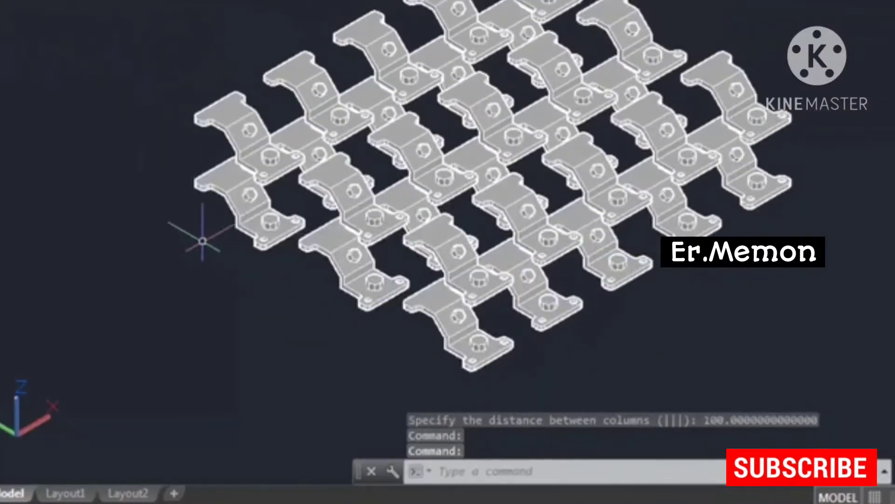
- Highlight the three lower-level brackets along the row direction of the array to check the rows, and clear the selection
click(469, 343)
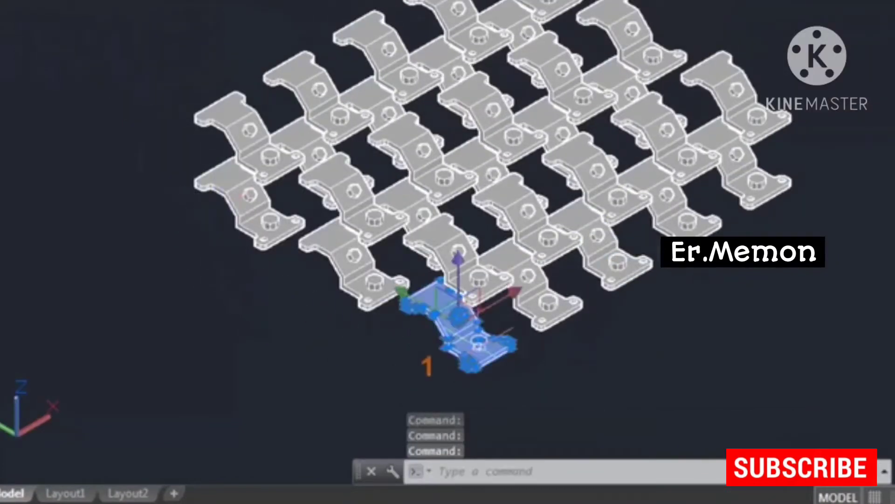
click(382, 263)
click(223, 205)
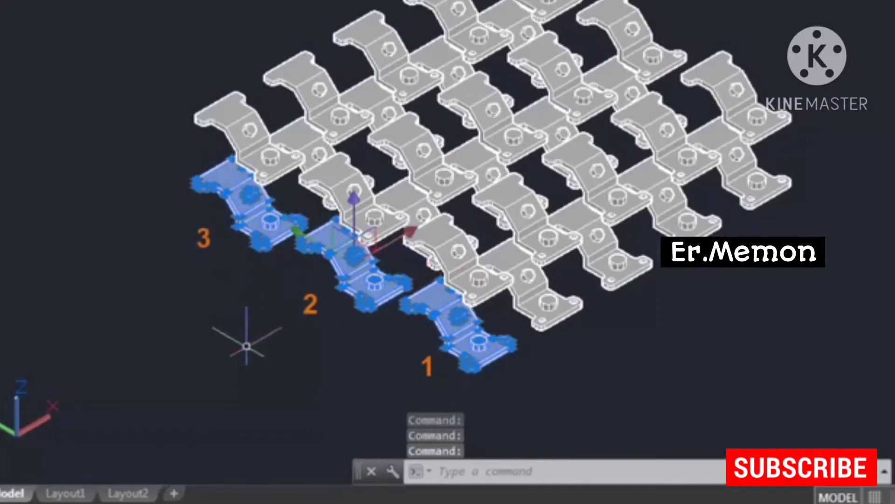
key(Escape)
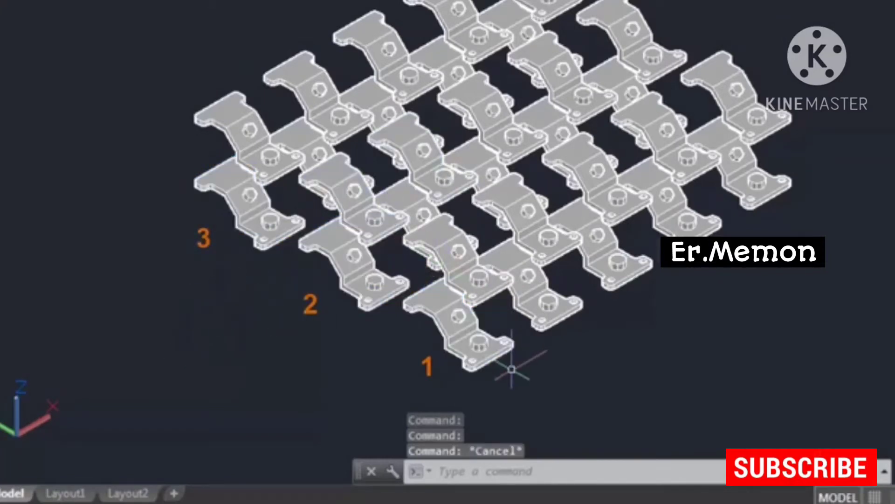
- Highlight the five lower-level brackets along the front edge of the array to check the columns, and clear the selection
click(481, 345)
click(560, 299)
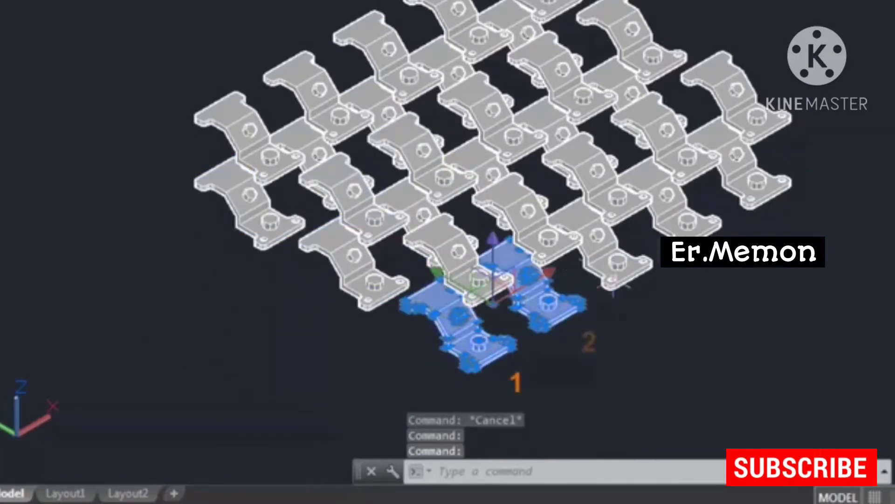
click(643, 254)
click(679, 207)
click(751, 177)
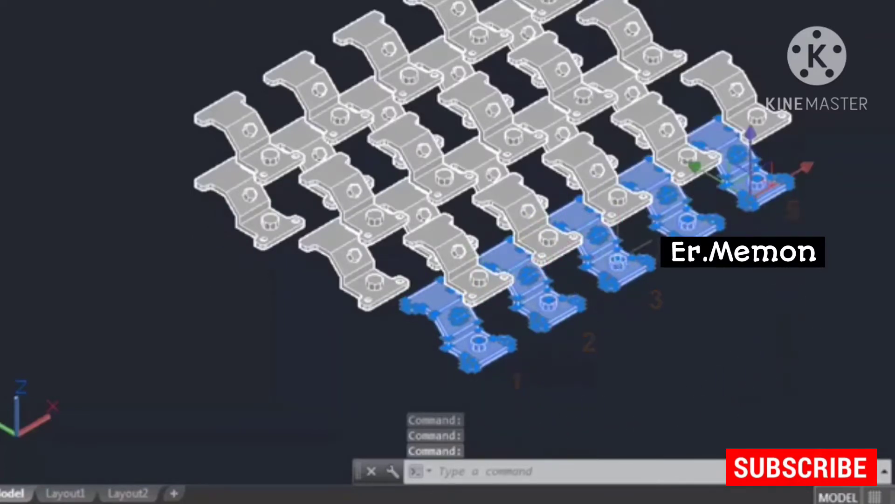
key(Escape)
- Highlight the front corner bracket and the one directly above it to check the two levels, and clear the selection
click(480, 347)
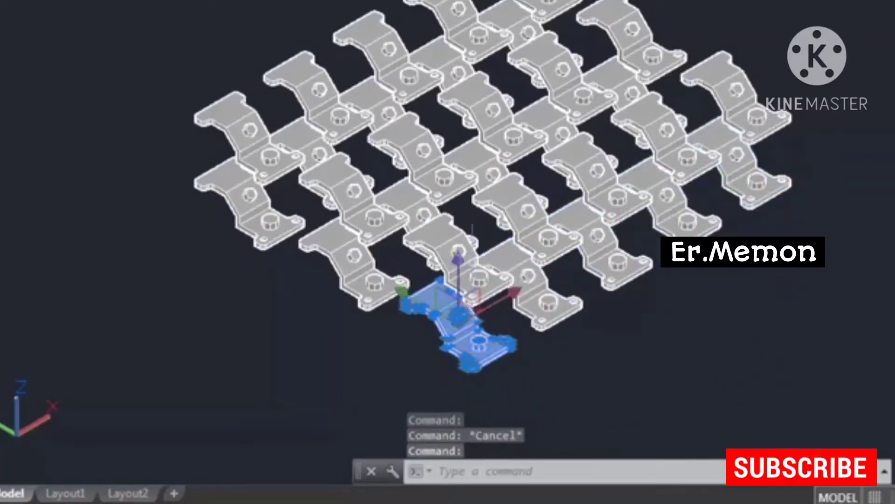
click(480, 292)
key(Escape)
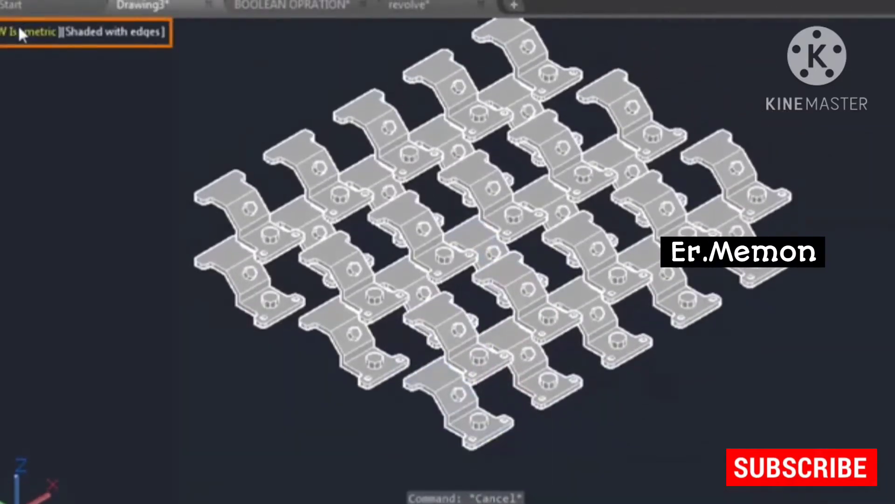
- Switch to the Top view and examine the layout of the bracket array's rows and columns
click(19, 28)
click(60, 79)
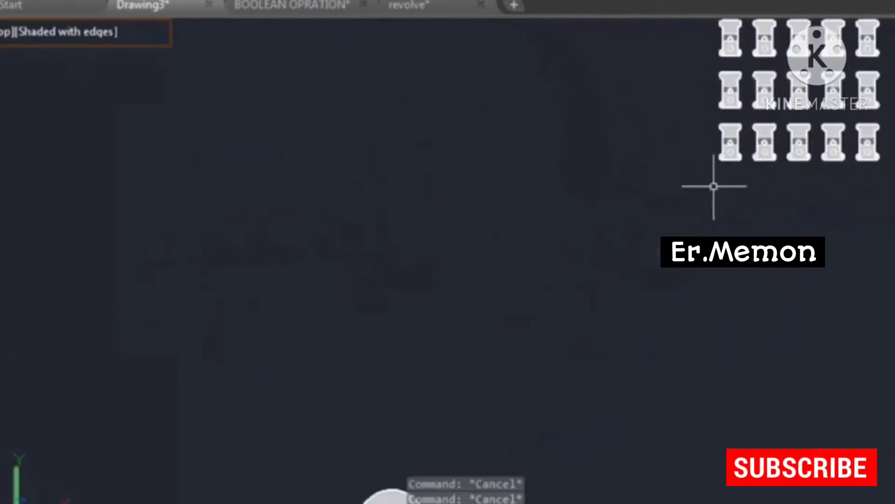
middle_drag(746, 183, 514, 330)
scroll(497, 251, up, 5)
middle_drag(419, 291, 365, 335)
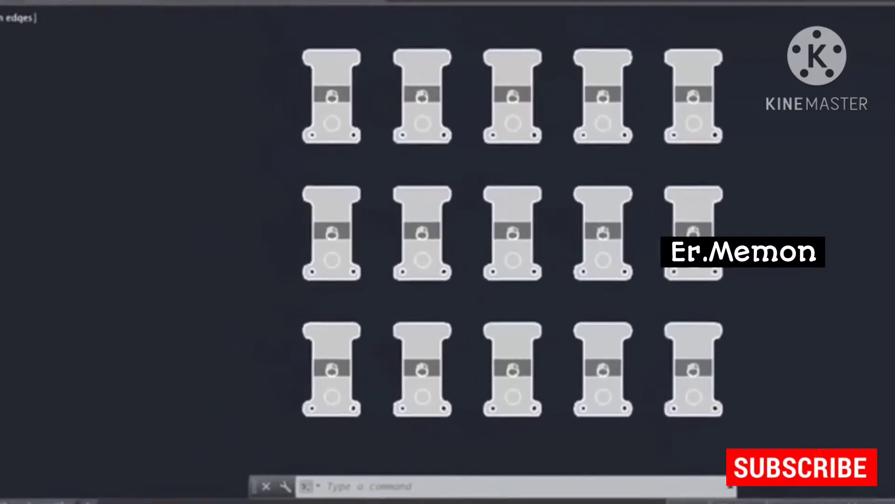
- Examine the bracket array's levels in the Front view and return to the SW Isometric view
click(2, 29)
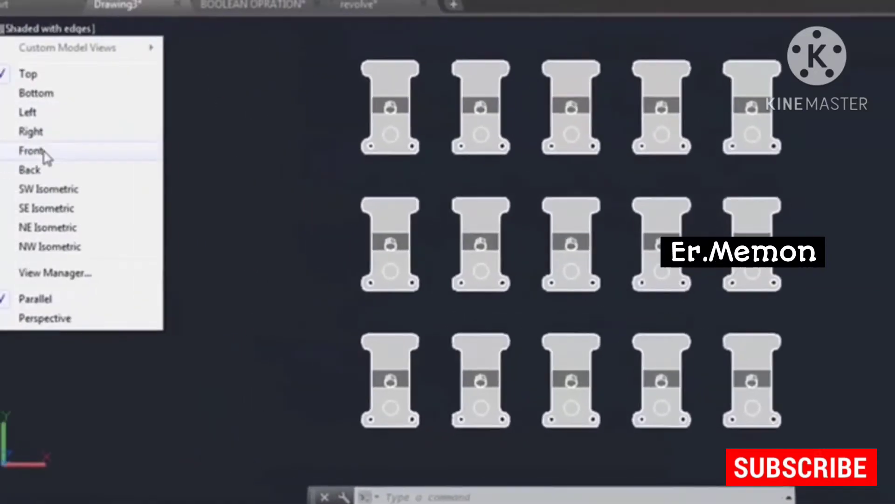
click(64, 156)
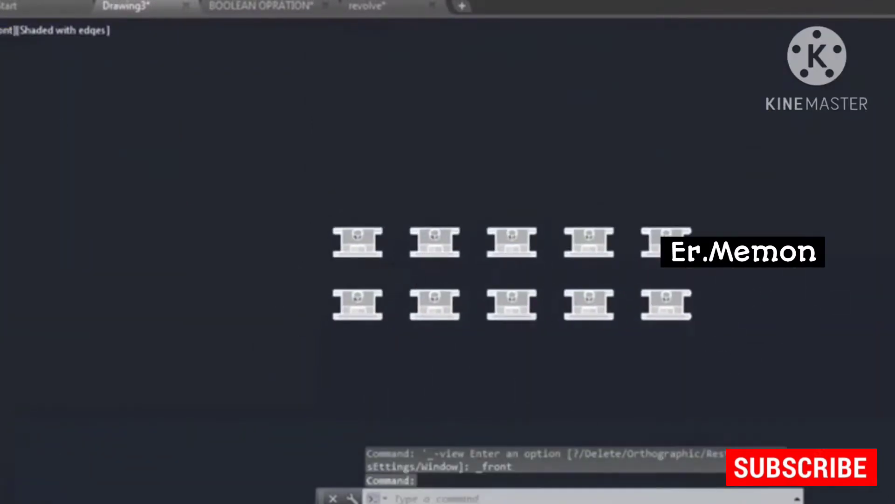
scroll(422, 332, up, 2)
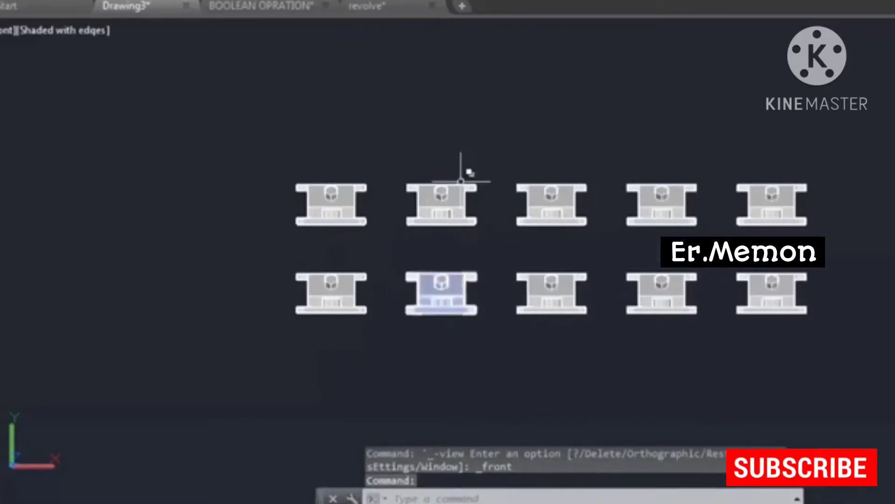
click(6, 30)
click(47, 190)
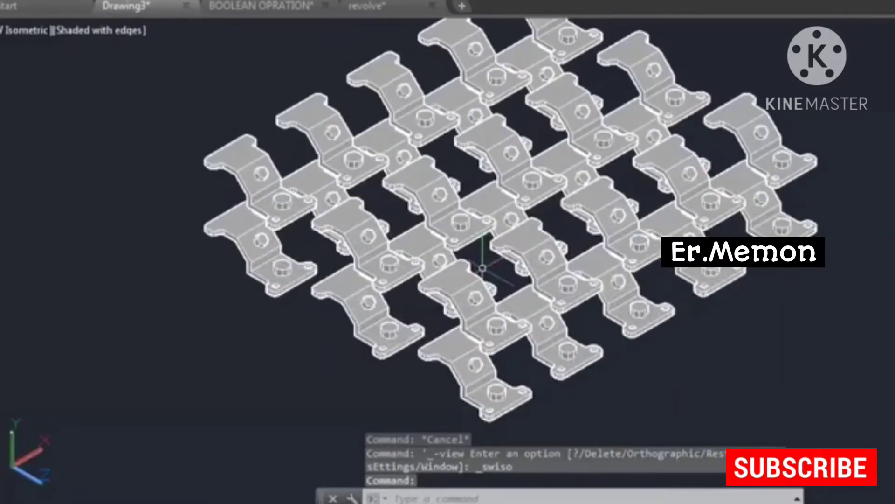
- Bring the flat circular disc into view and reset the UCS to World
scroll(483, 269, down, 1)
middle_drag(454, 330, 468, 228)
scroll(468, 228, down, 1)
middle_drag(551, 485, 559, 340)
middle_drag(564, 227, 533, 425)
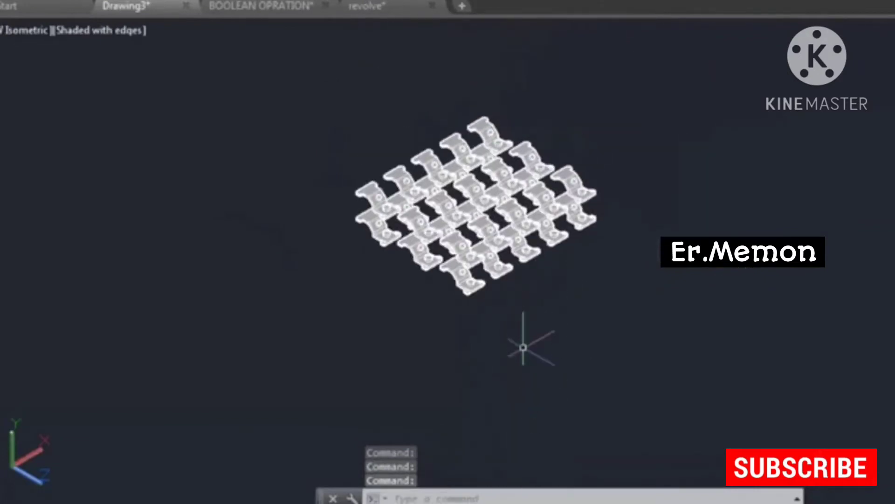
middle_drag(524, 314, 548, 75)
scroll(532, 377, up, 5)
middle_drag(496, 398, 512, 318)
key(Escape)
text(u)
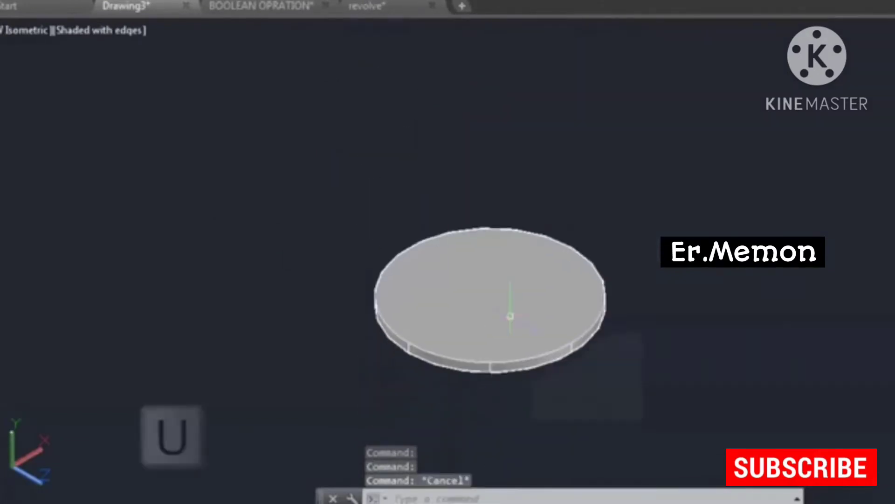
text(cs)
key(Return)
key(Return)
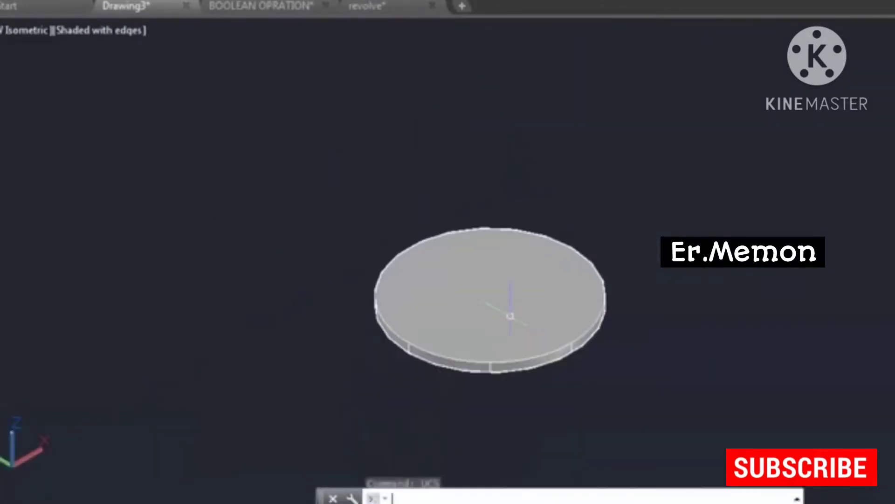
- Check the circular disc by selecting it, clear the selection, and turn off Dynamic UCS
scroll(522, 329, up, 2)
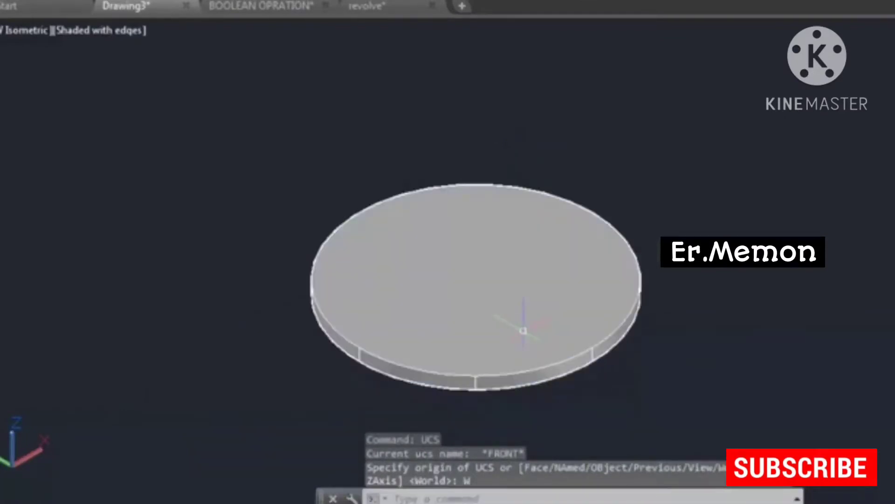
middle_drag(524, 332, 535, 281)
click(462, 300)
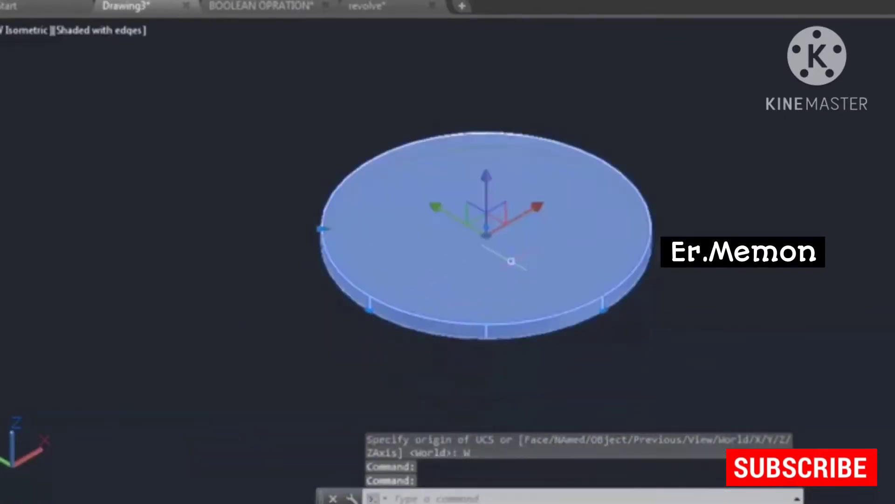
key(Escape)
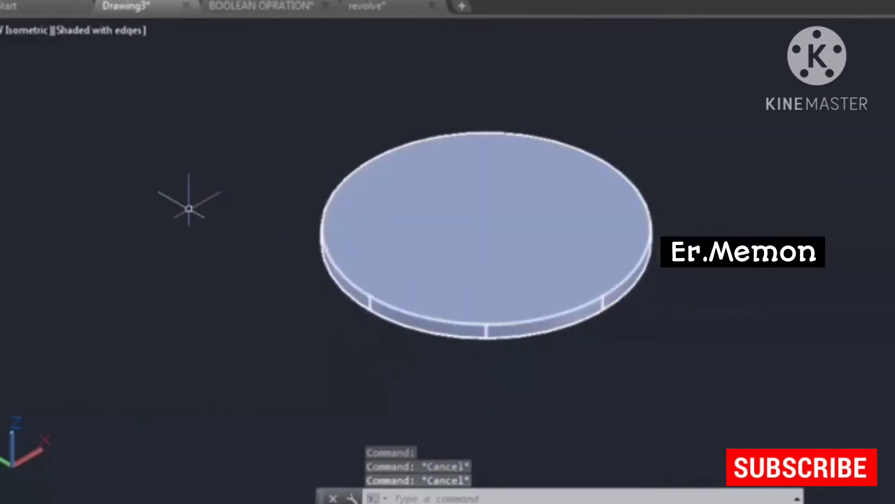
- Align the UCS to the disc's bottom face using the Face option, switching from the top face with Next
text(u)
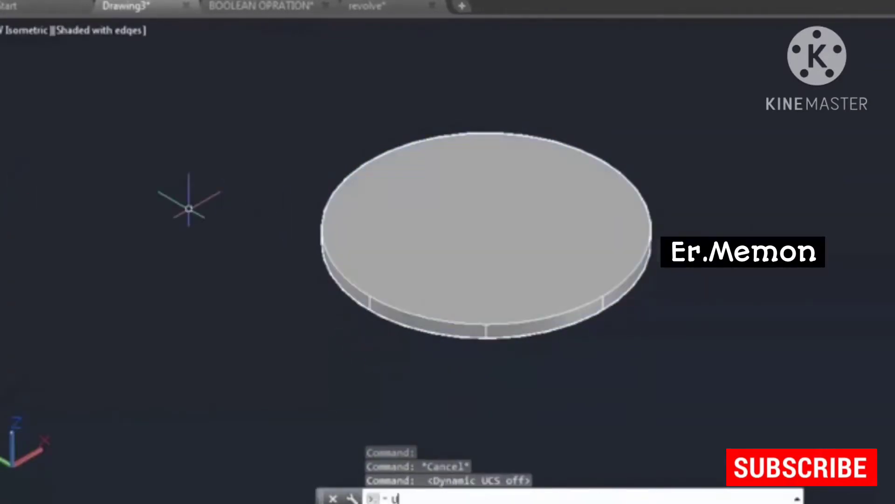
text(cs)
key(Return)
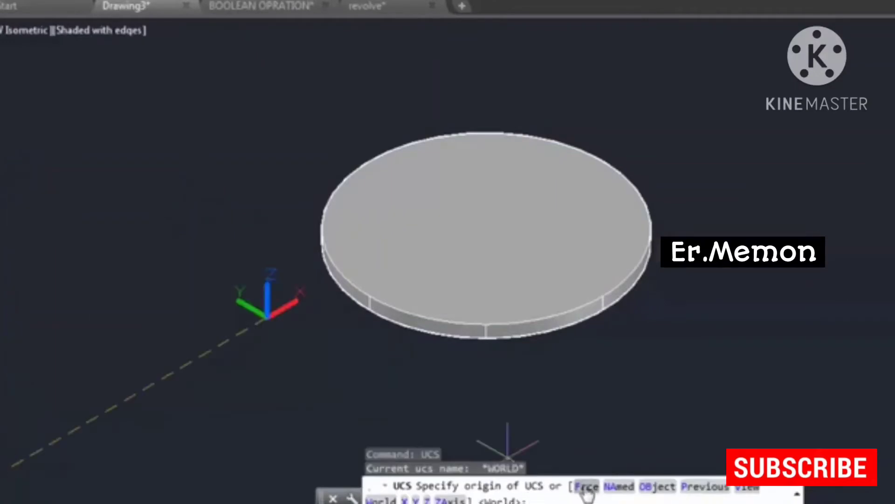
click(586, 487)
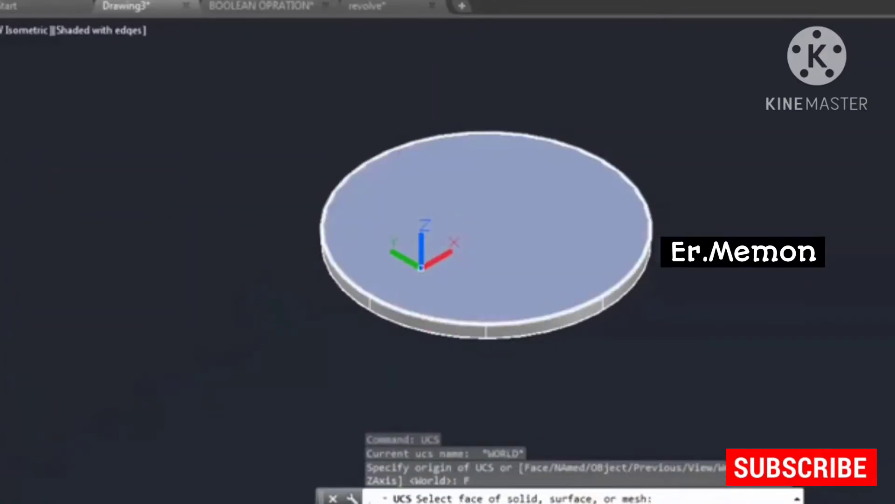
click(443, 270)
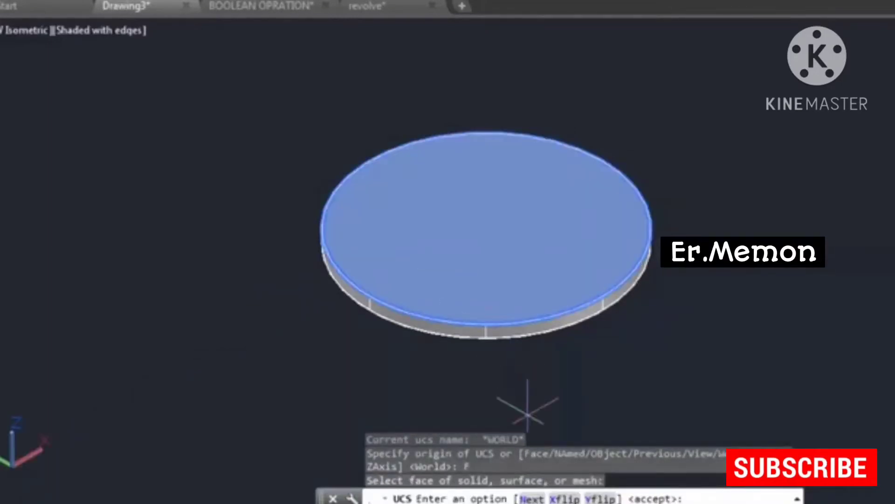
click(532, 498)
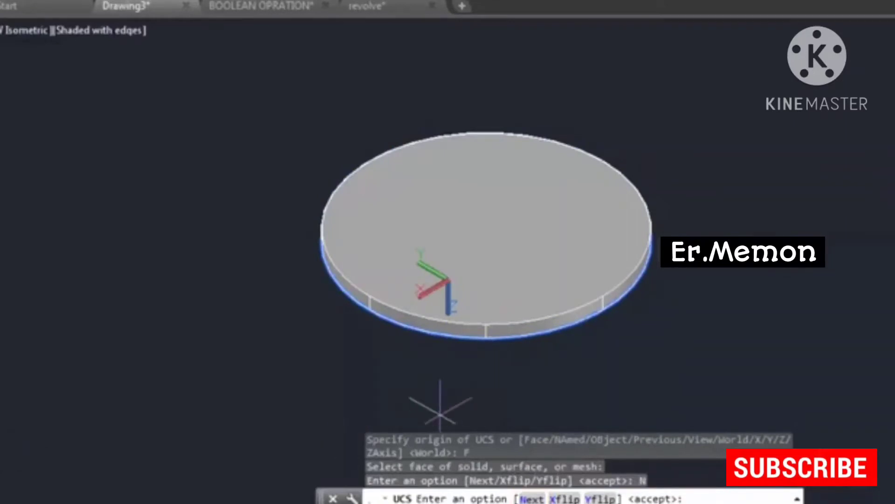
key(Return)
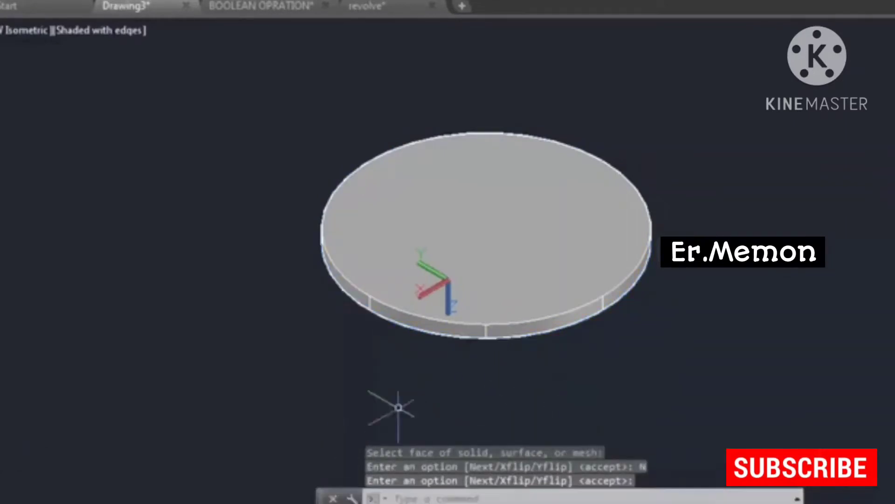
- Start a circle and enable the Quadrant object snap
text(c)
key(Return)
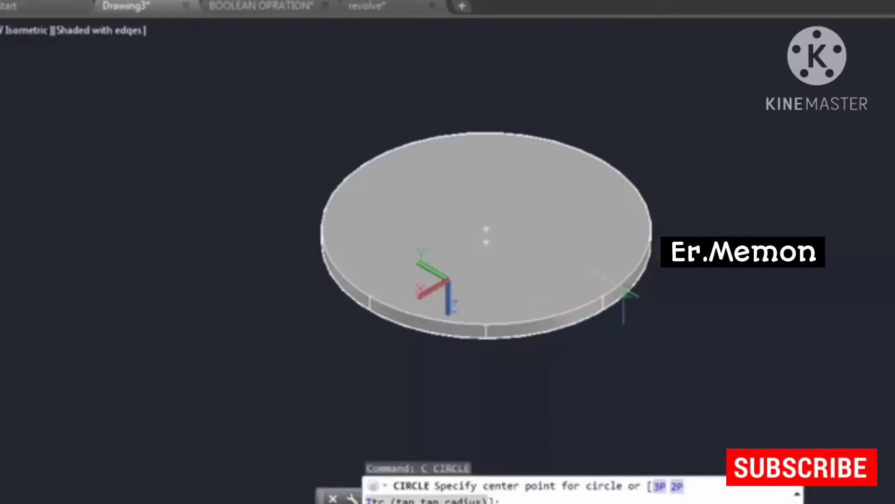
click(744, 499)
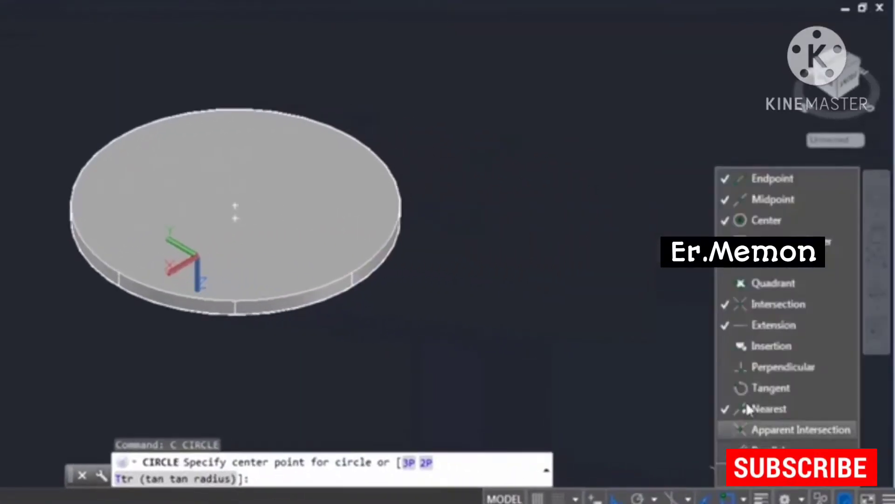
click(770, 283)
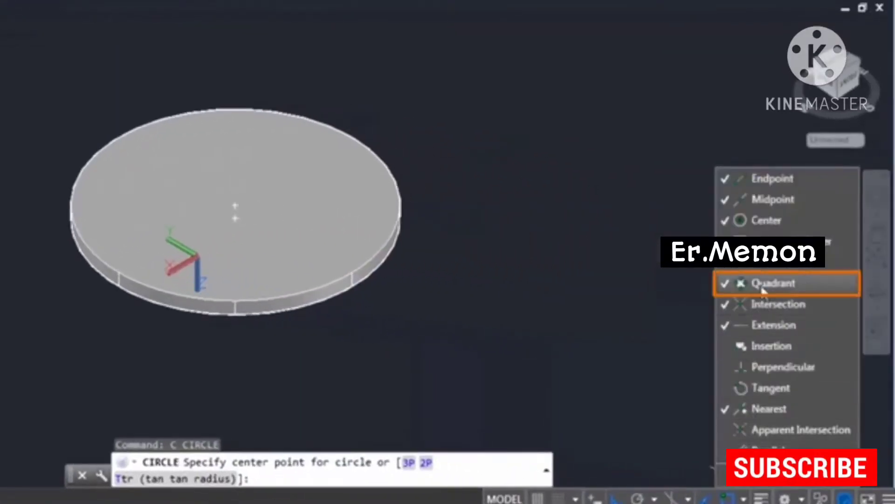
click(593, 366)
- Realign the UCS from World to the disc's underside with the Face and Next options, and accept it
text(ucs)
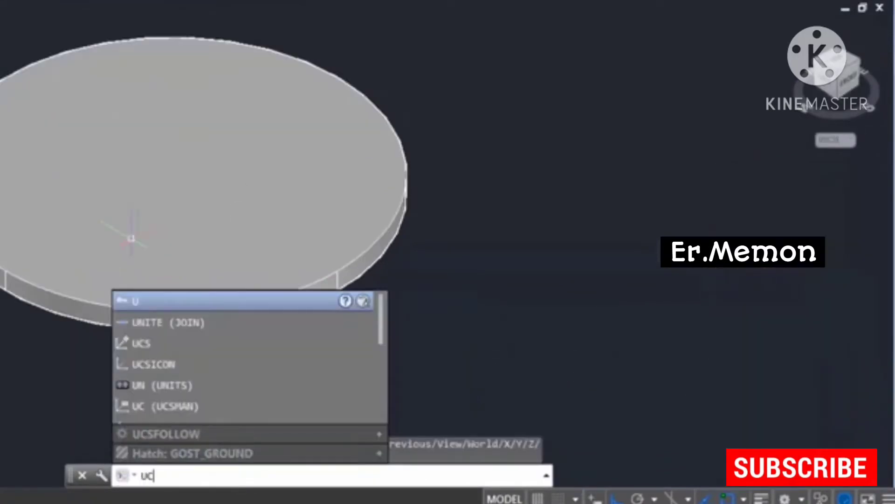
key(Return)
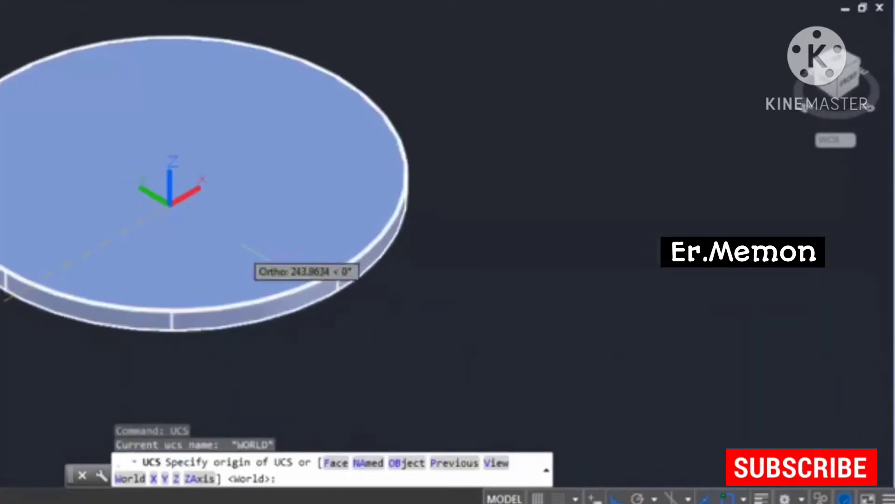
click(338, 468)
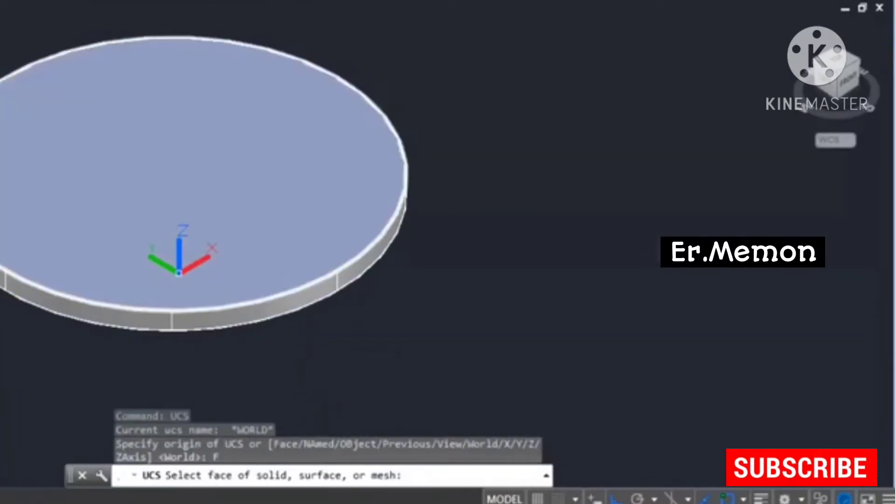
click(172, 270)
click(282, 477)
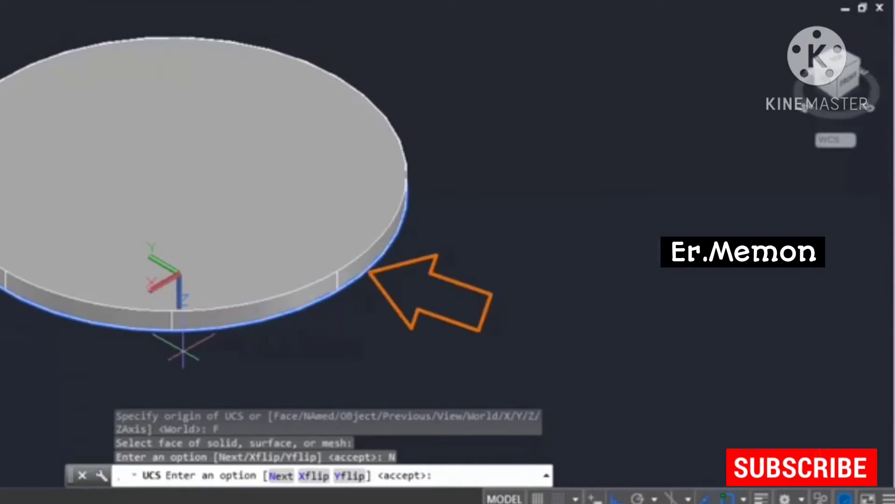
key(Return)
- Draw a small circle in the plane of the disc's bottom face, near its front rim
text(c)
key(Return)
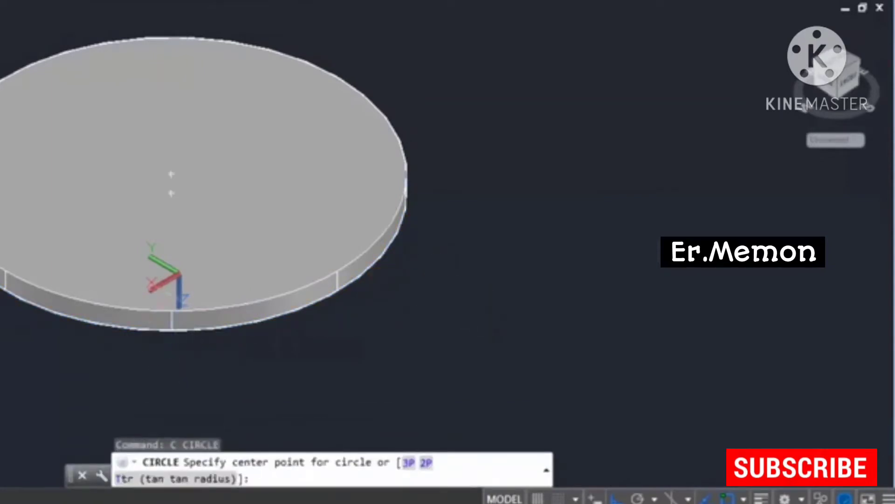
click(285, 260)
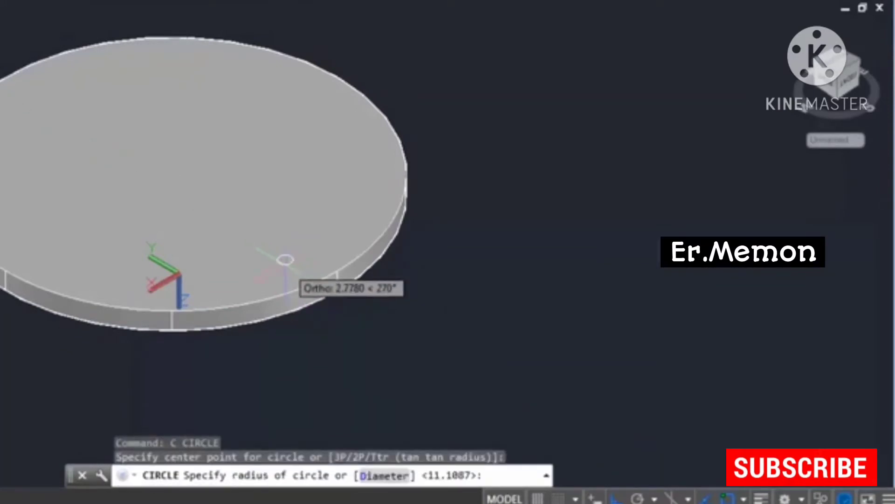
click(286, 291)
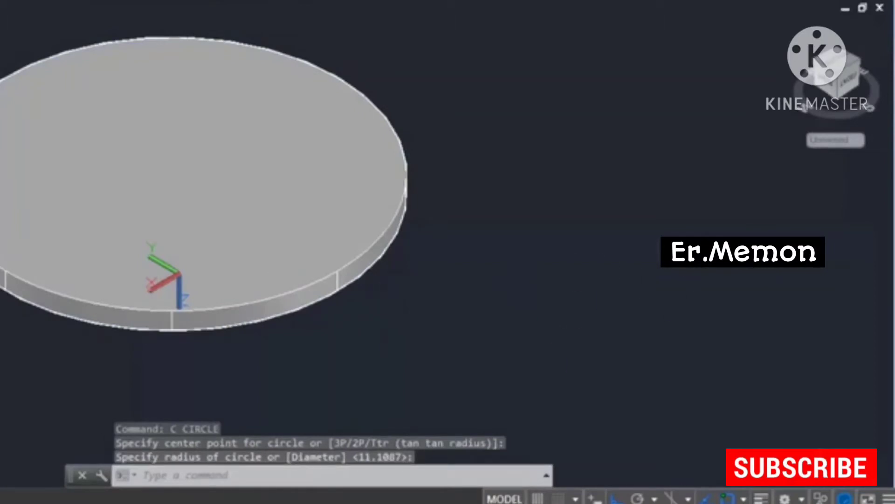
- Extrude the small circle downward from the disc's underside to form a cylindrical leg
click(306, 268)
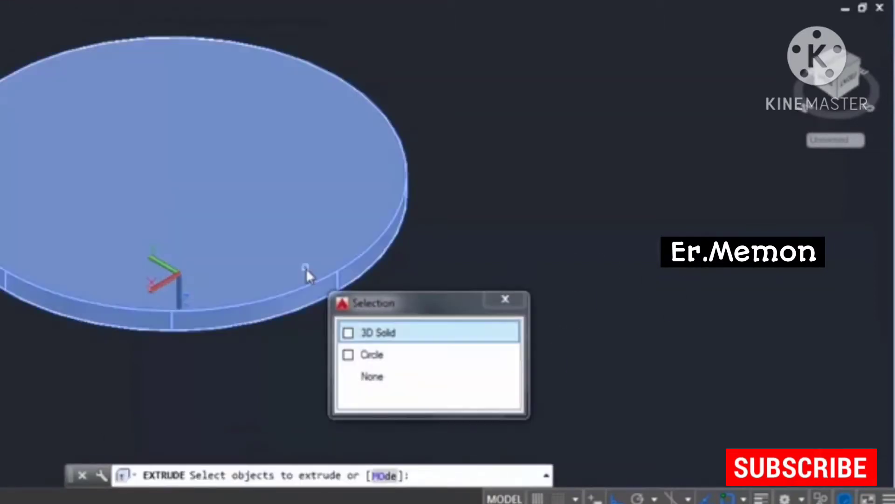
click(373, 354)
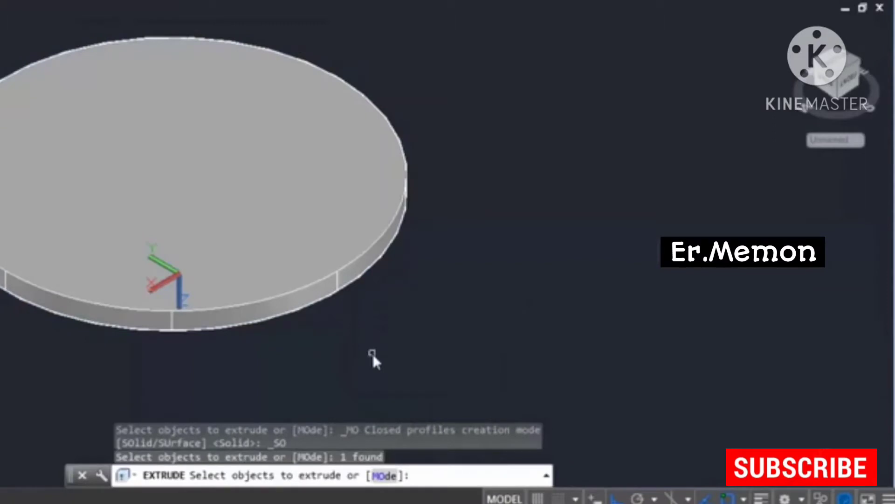
key(Return)
middle_drag(340, 356, 353, 268)
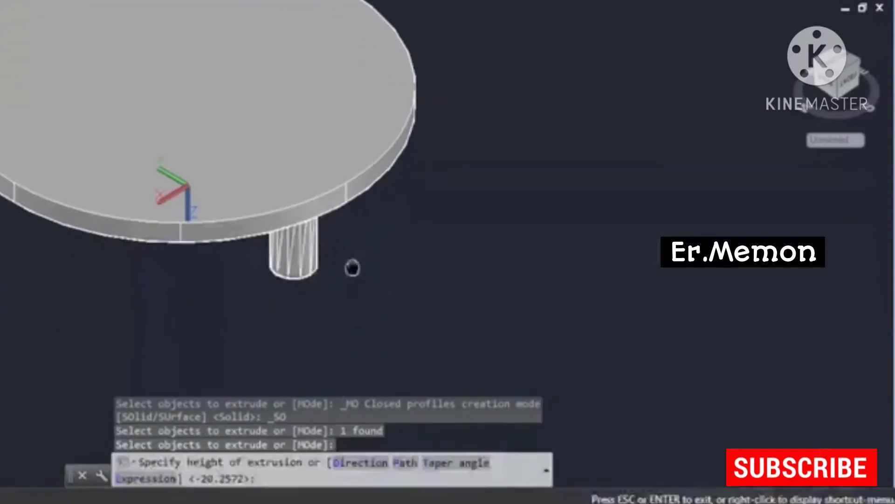
key(Escape)
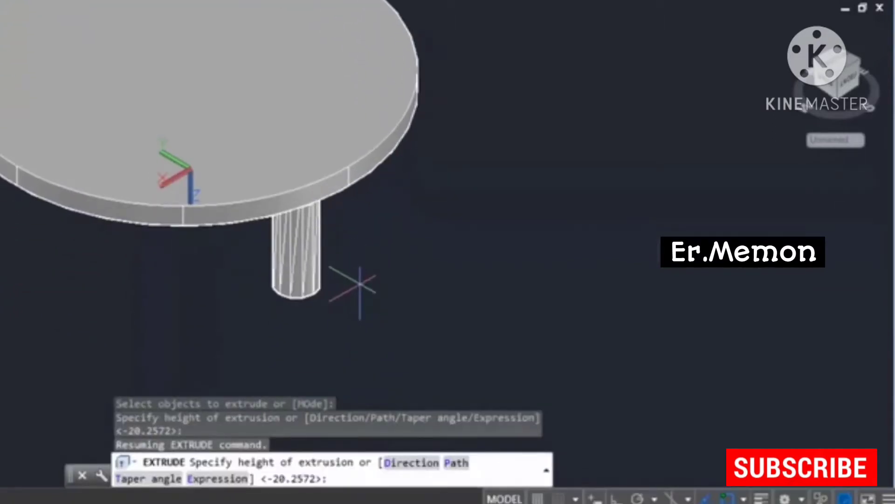
click(360, 284)
scroll(387, 322, down, 2)
middle_drag(386, 324, 392, 344)
click(357, 293)
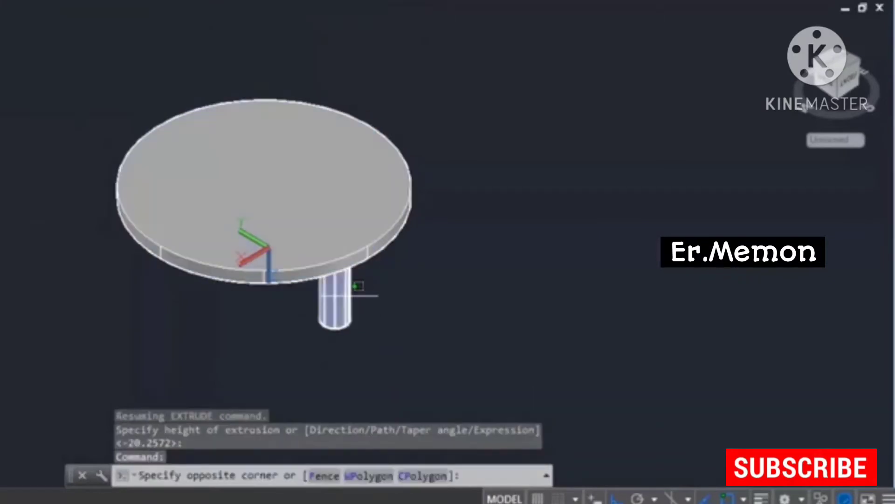
click(324, 301)
key(Escape)
key(Escape)
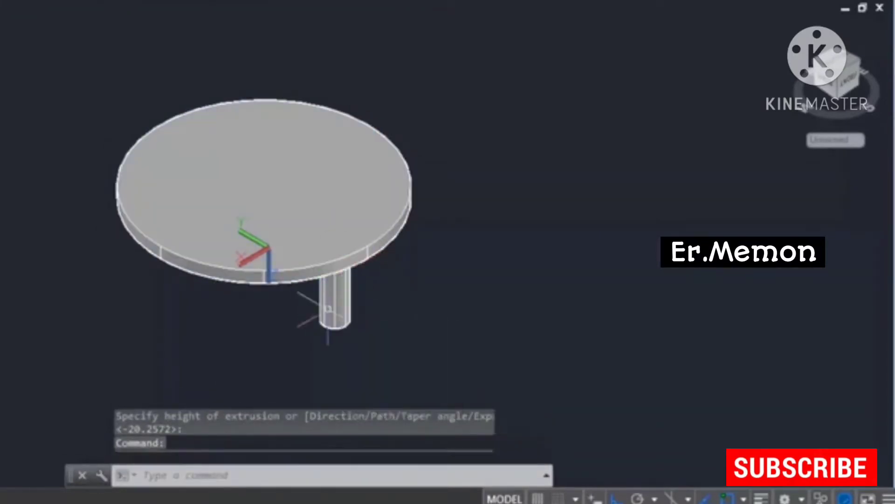
- Start a 3D array of the cylindrical leg and set its type to Polar
text(3)
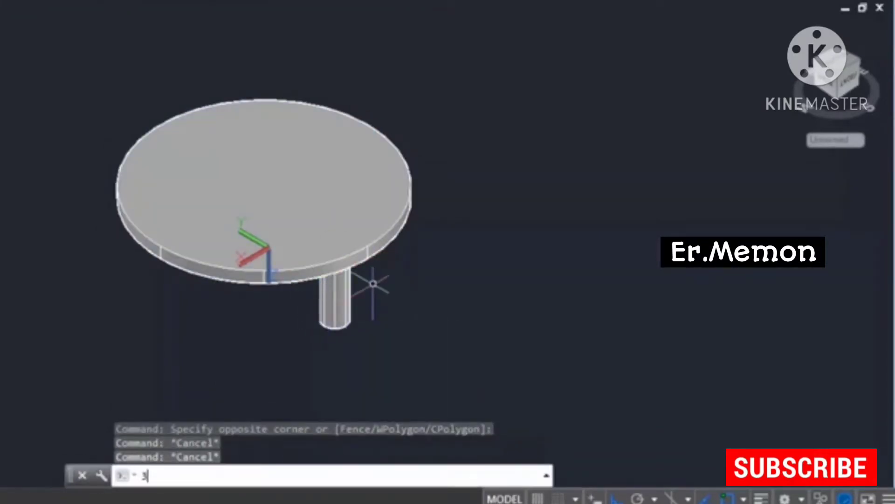
text(DARRAY)
key(Return)
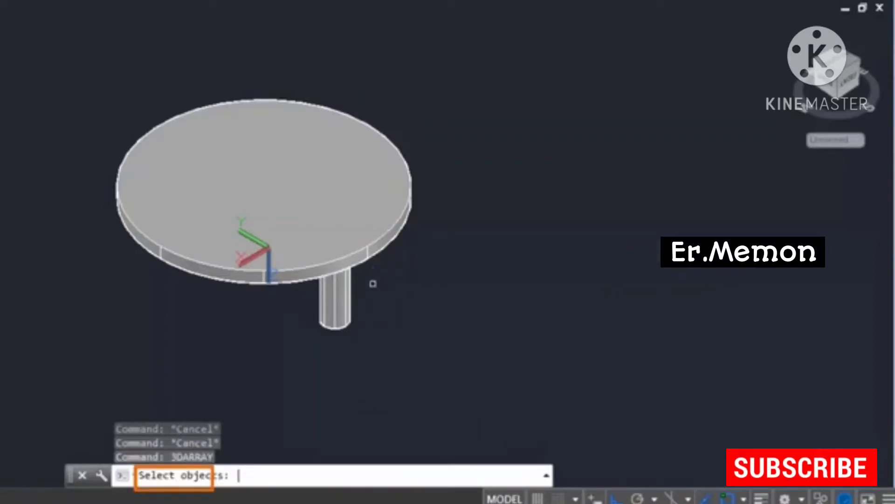
click(340, 313)
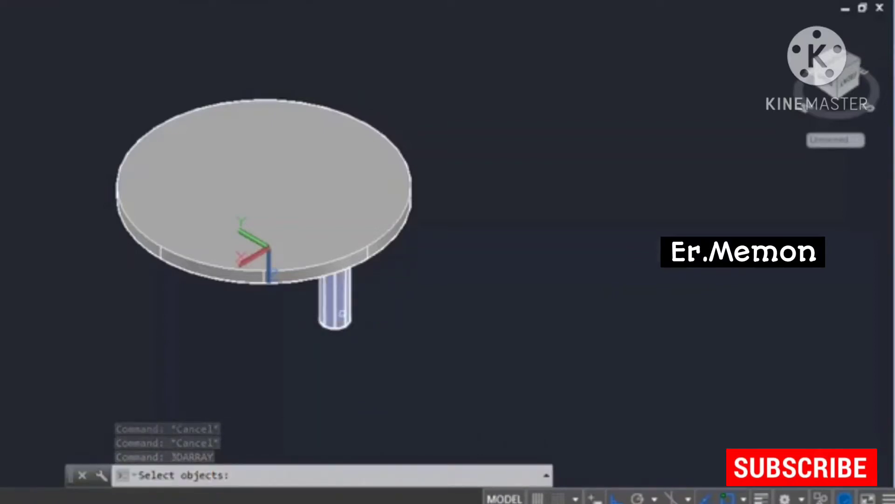
click(342, 313)
key(Return)
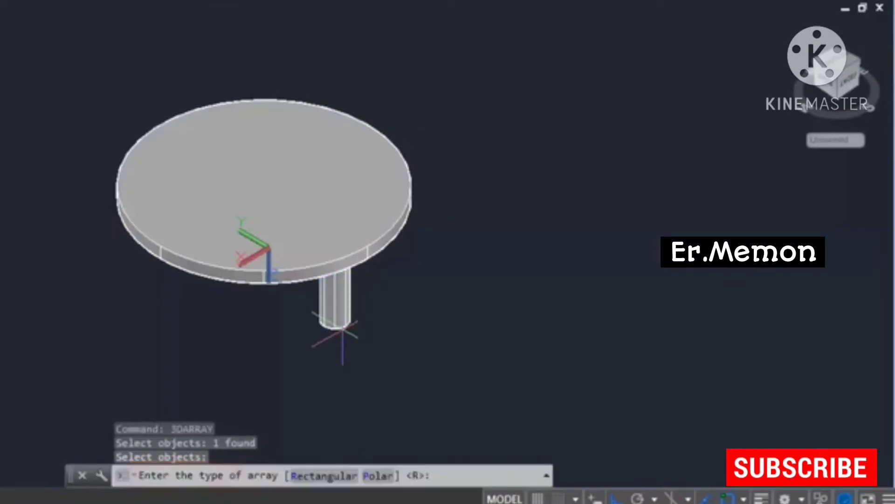
click(378, 476)
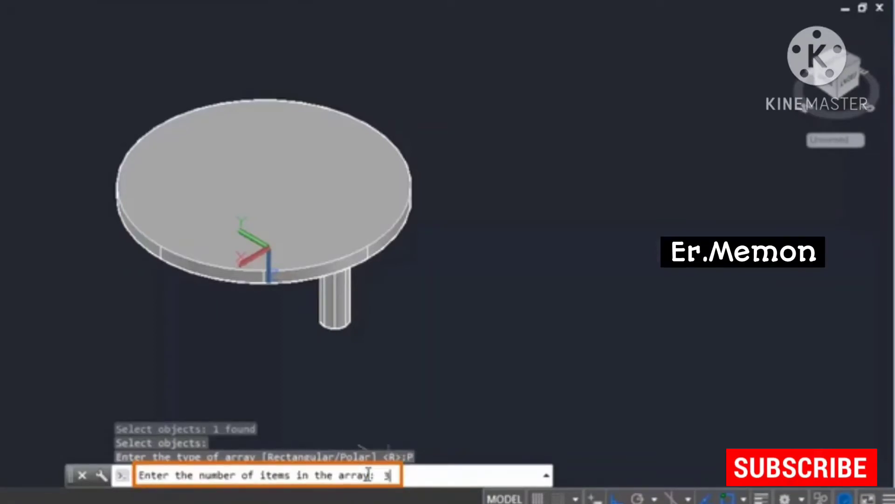
- Array the leg as 3 items over 360 degrees with rotated copies, around a vertical axis through the disc's center
key(Return)
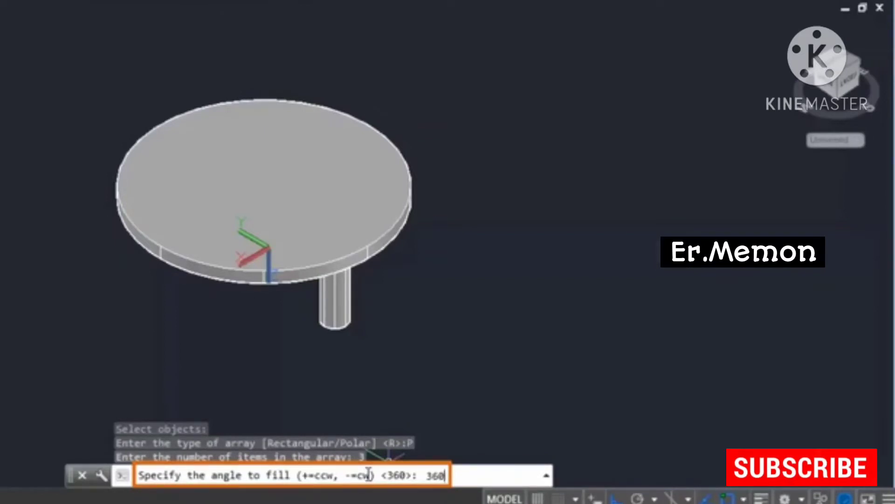
key(Return)
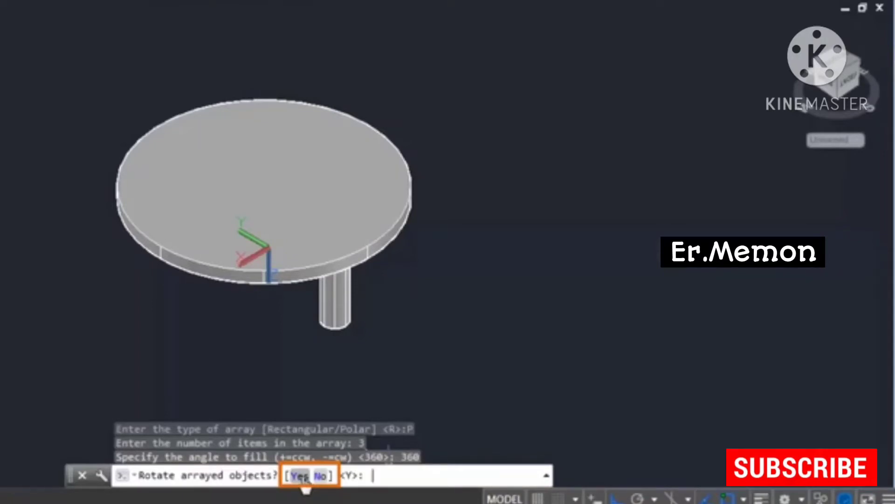
click(303, 476)
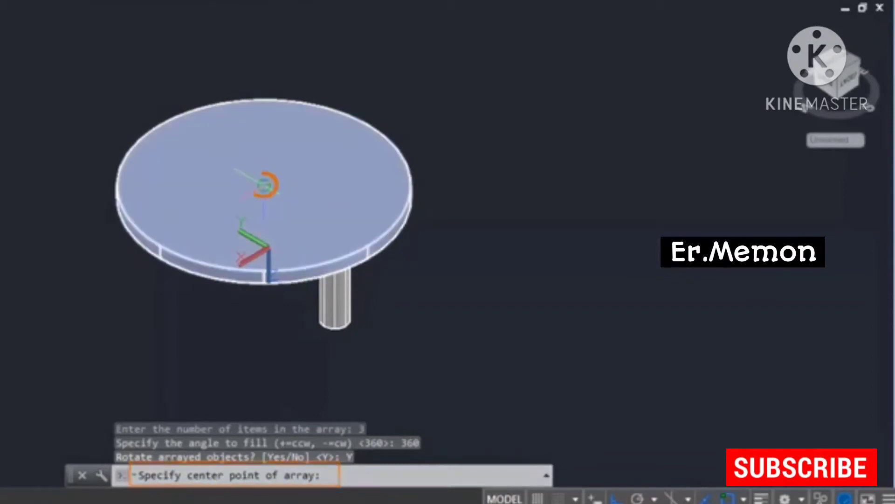
click(263, 185)
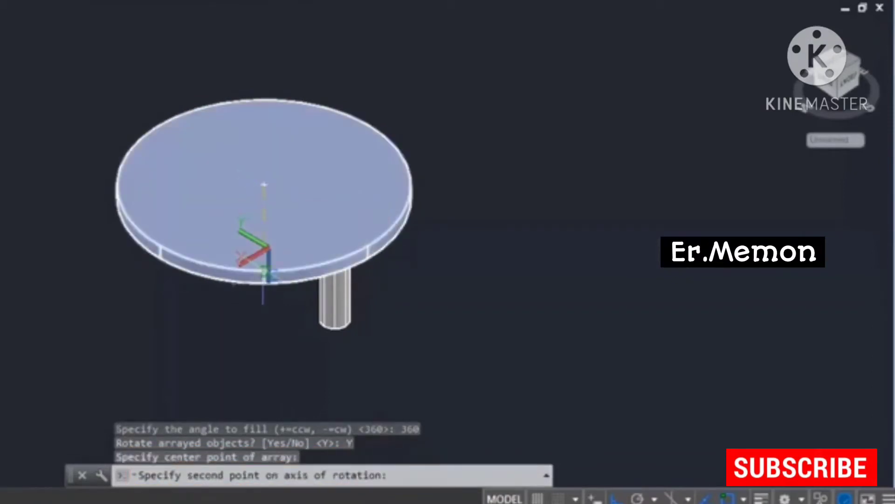
click(260, 70)
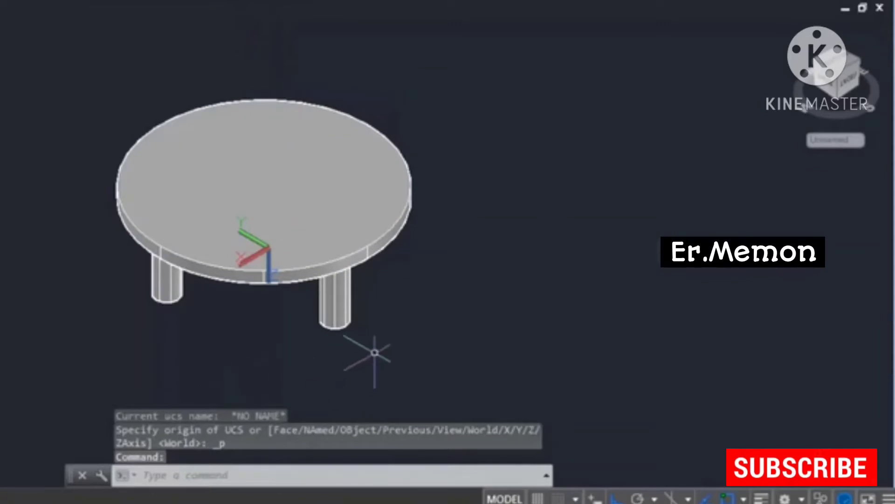
middle_drag(390, 342, 364, 364)
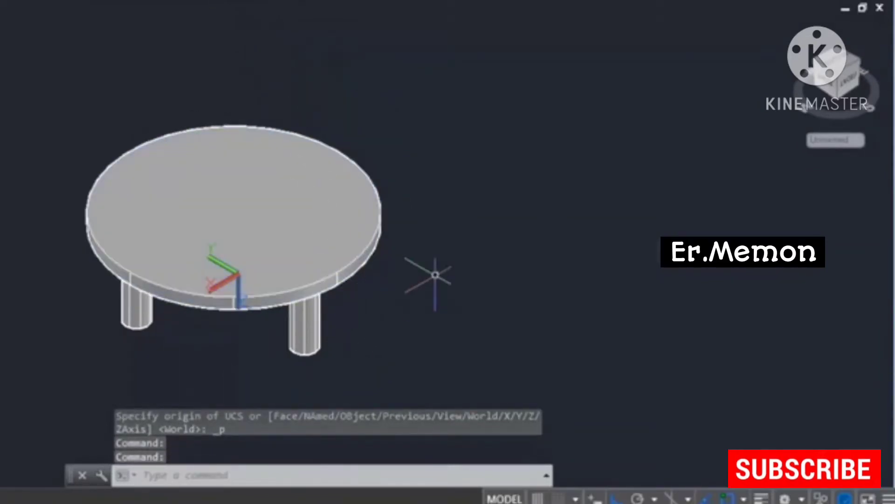
key(Escape)
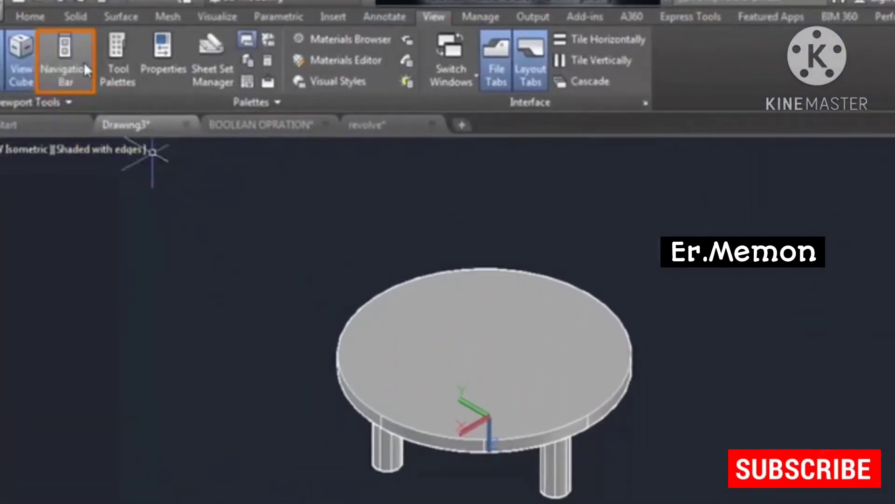
- Turn on the navigation bar and orbit the table to examine its legs from below
click(75, 63)
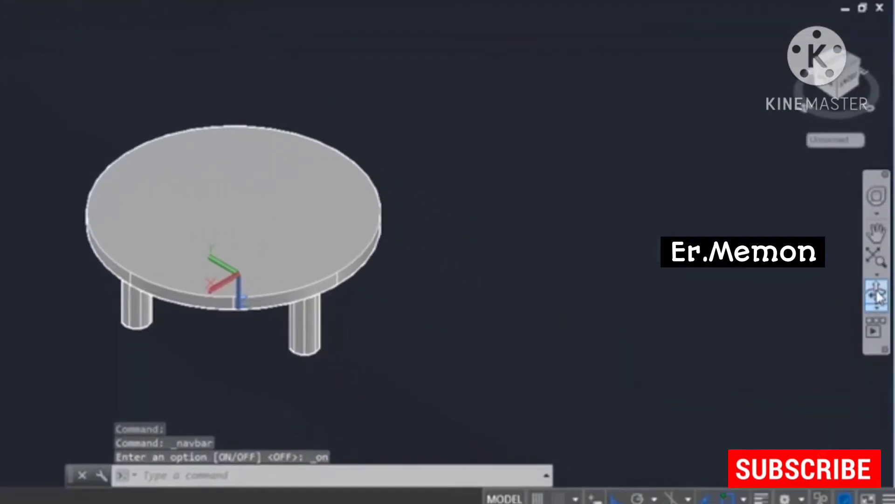
click(877, 296)
drag(380, 378, 179, 278)
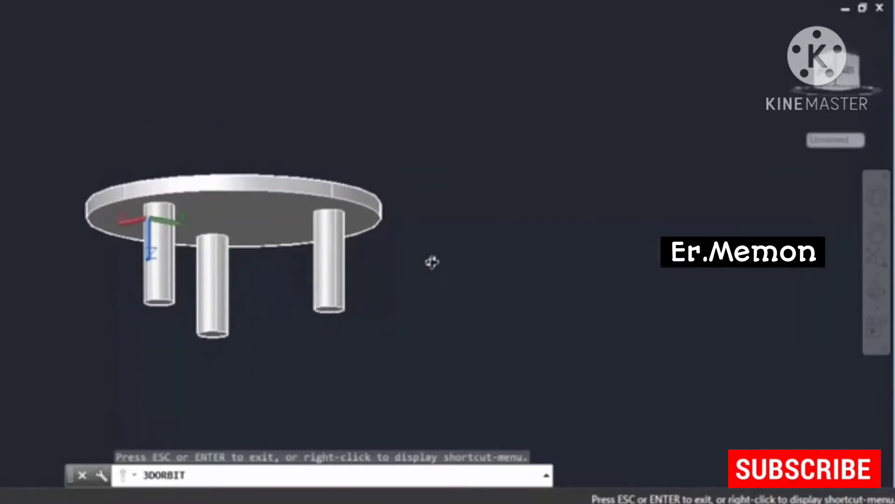
mouse_move(433, 262)
mouse_down()
mouse_move(480, 274)
mouse_move(551, 254)
mouse_move(570, 176)
mouse_move(561, 129)
mouse_move(534, 248)
mouse_move(537, 330)
mouse_move(580, 350)
mouse_move(639, 295)
mouse_move(650, 234)
mouse_move(635, 328)
mouse_move(617, 359)
mouse_move(584, 364)
mouse_up()
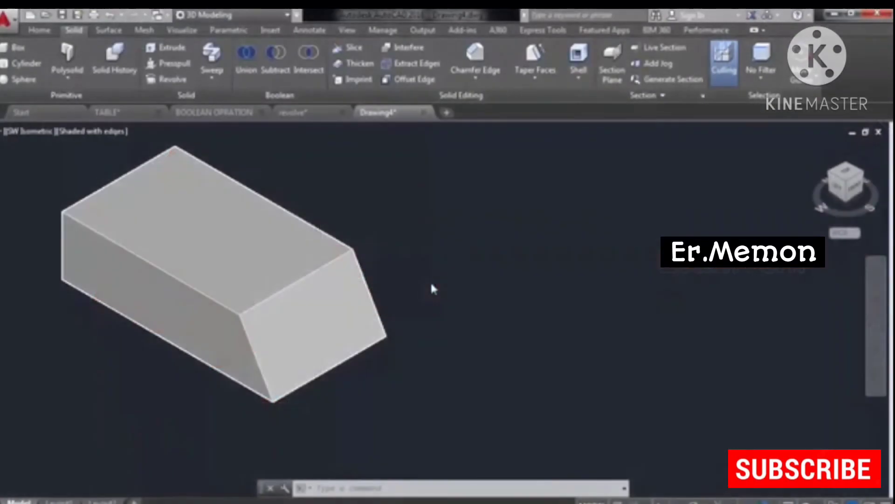
- Start 3DROTATE on the tapered block with its base point at the midpoint of the sloped face's upper edge
text(3d)
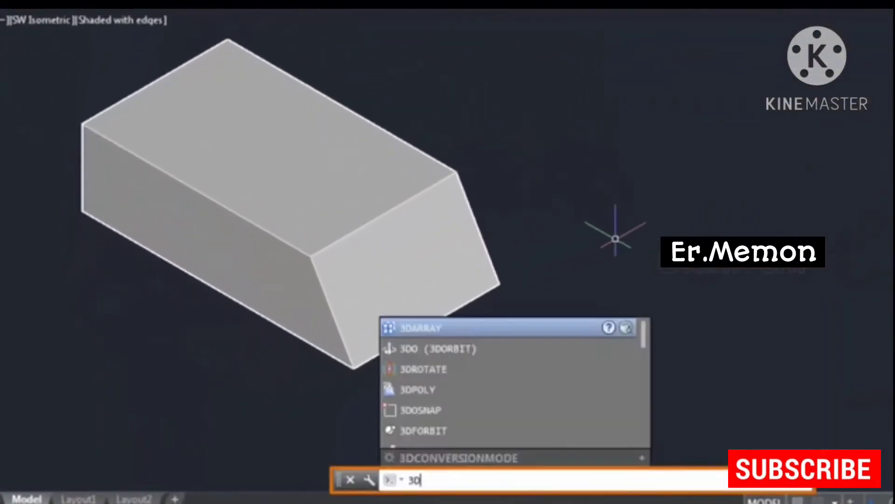
text(ro)
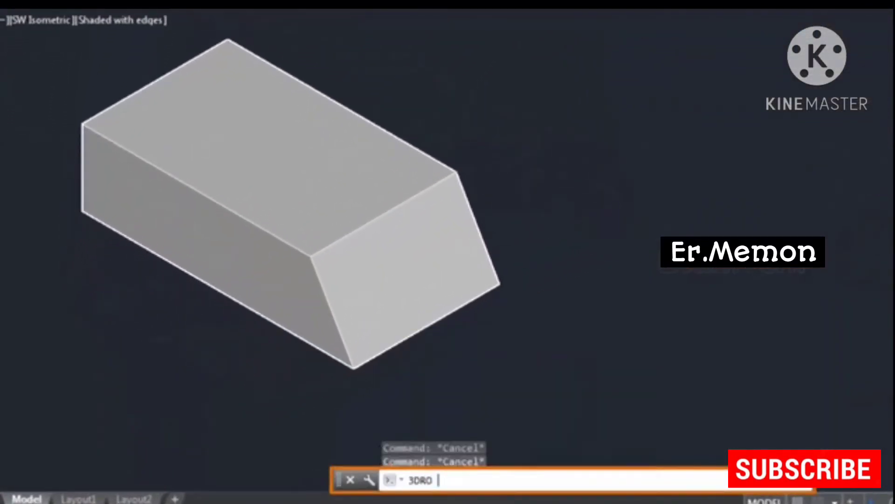
key(Return)
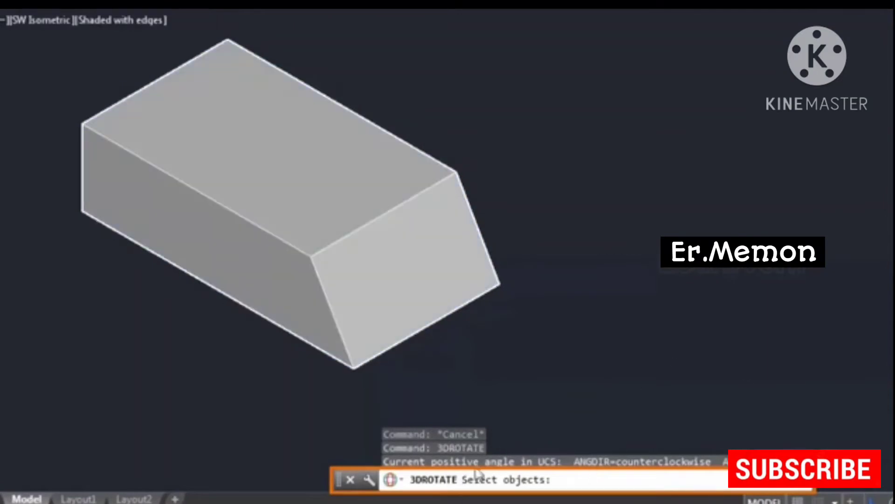
middle_drag(407, 266, 524, 294)
click(397, 251)
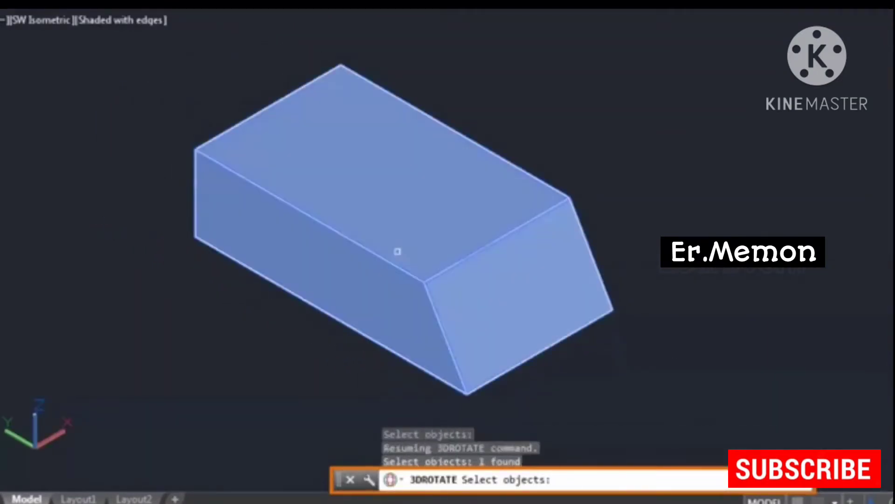
key(Return)
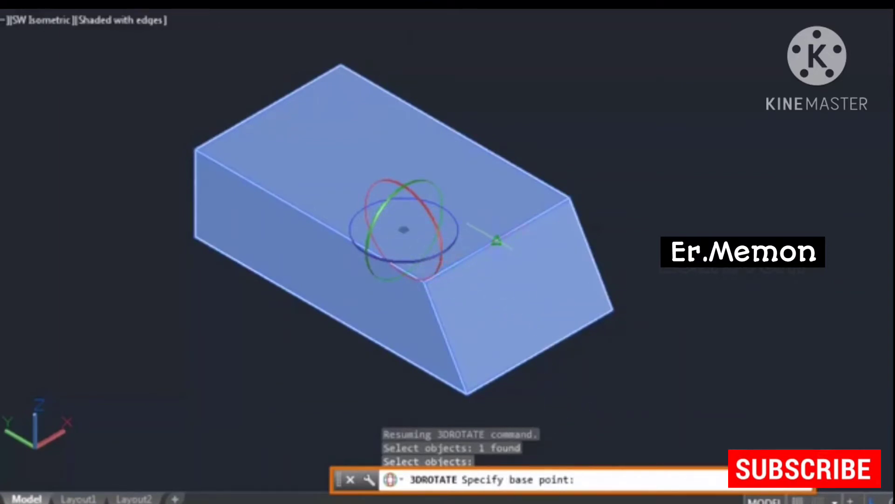
click(497, 241)
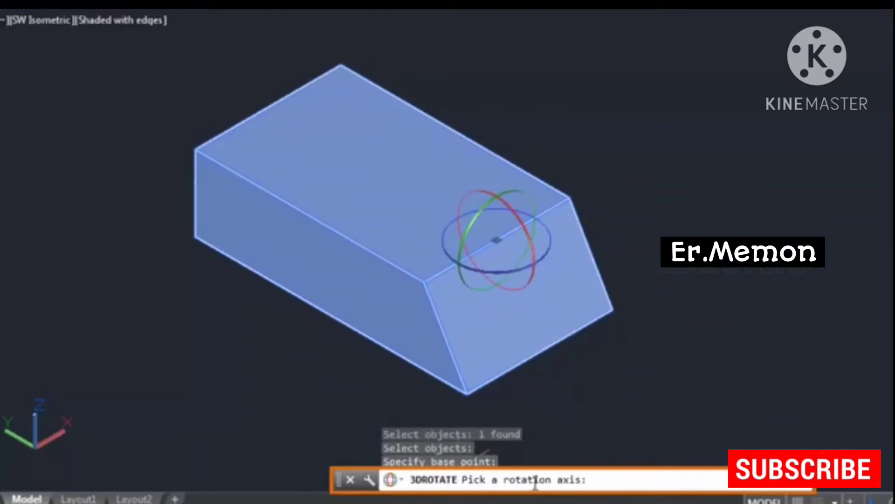
- Try rotating the block 180 degrees about the vertical Z axis, and undo that rotation
scroll(488, 284, up, 2)
scroll(492, 292, down, 3)
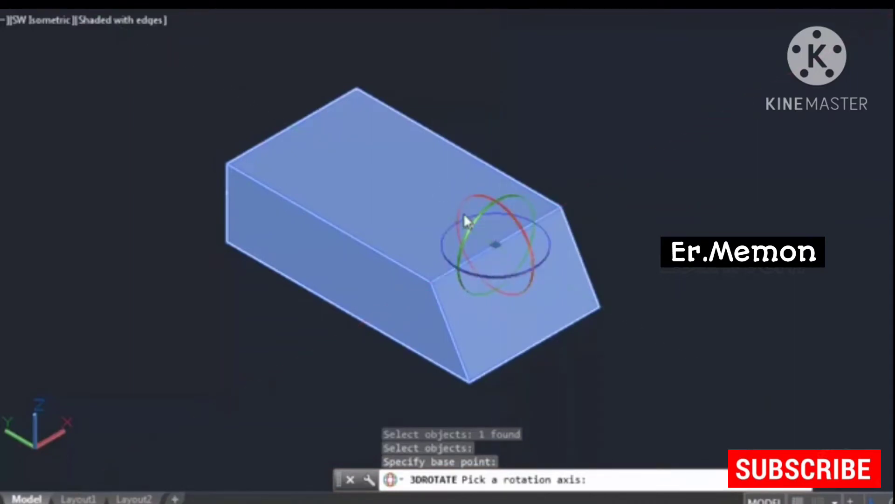
middle_drag(586, 364, 604, 356)
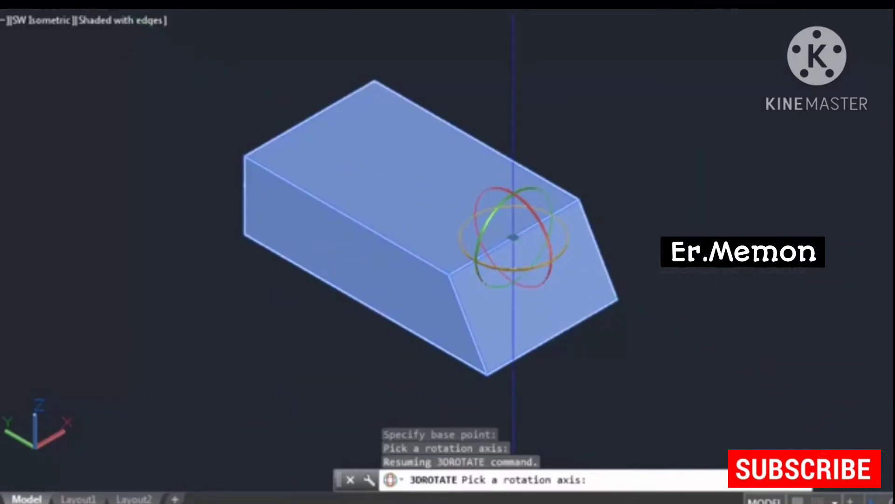
click(513, 267)
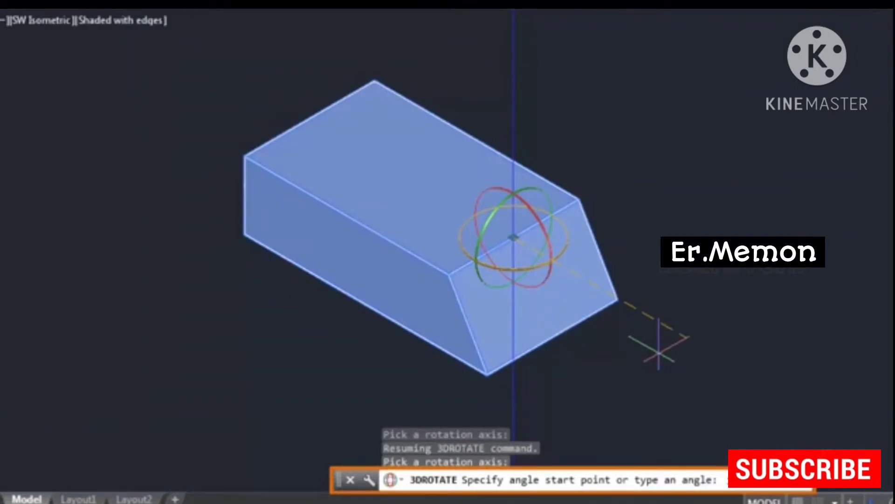
text(180)
key(Return)
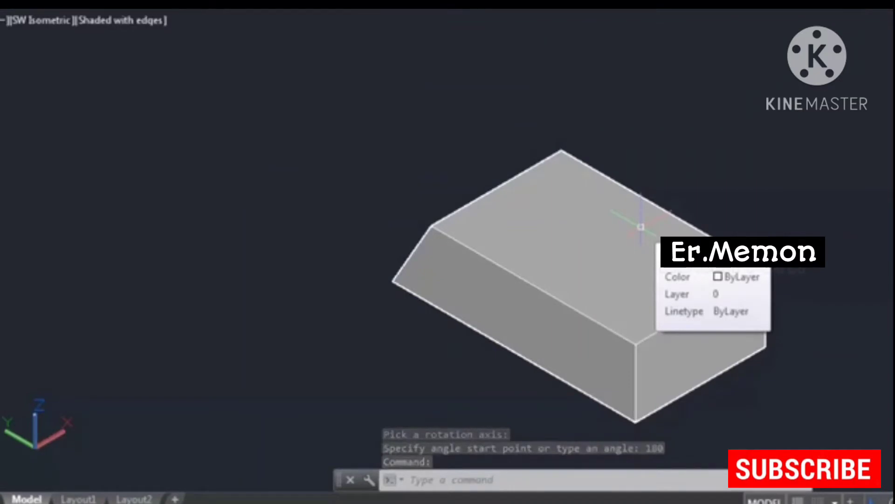
key(ctrl+z)
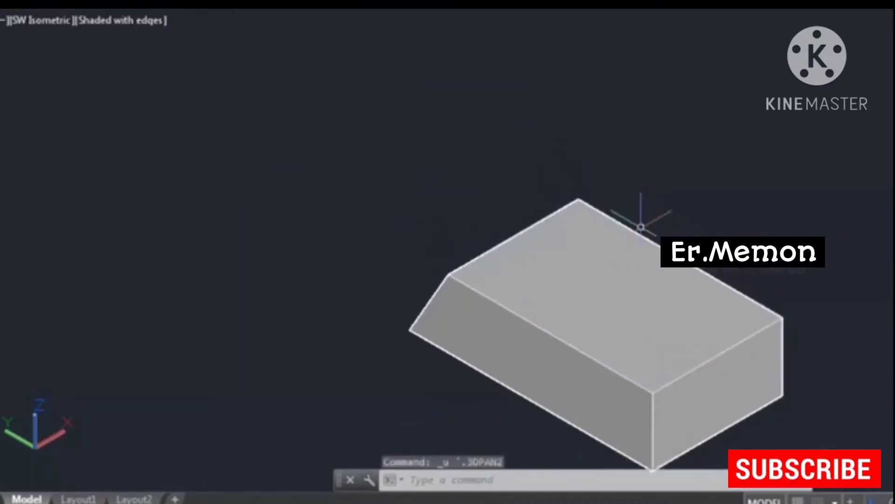
key(ctrl+z)
- Try rotating the tapered block 90 degrees about the Y axis with 3DROTATE, based at the midpoint of the sloped face's upper edge
text(3DROTATE)
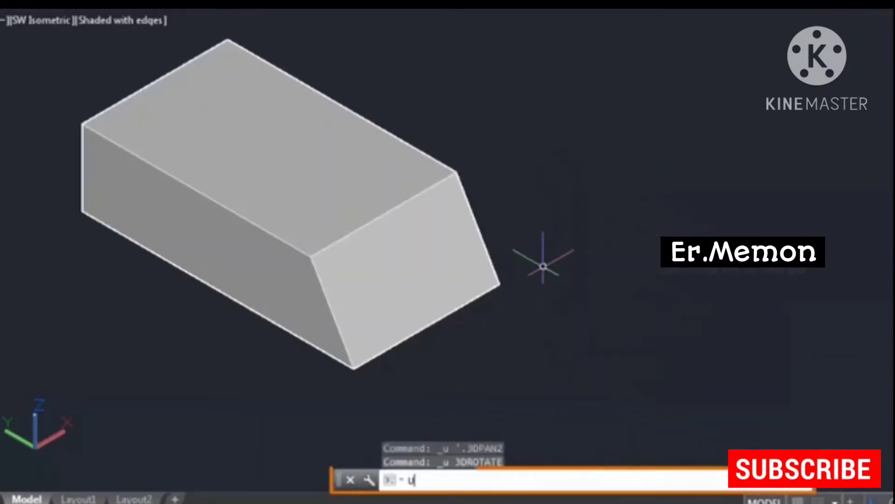
key(Return)
click(317, 154)
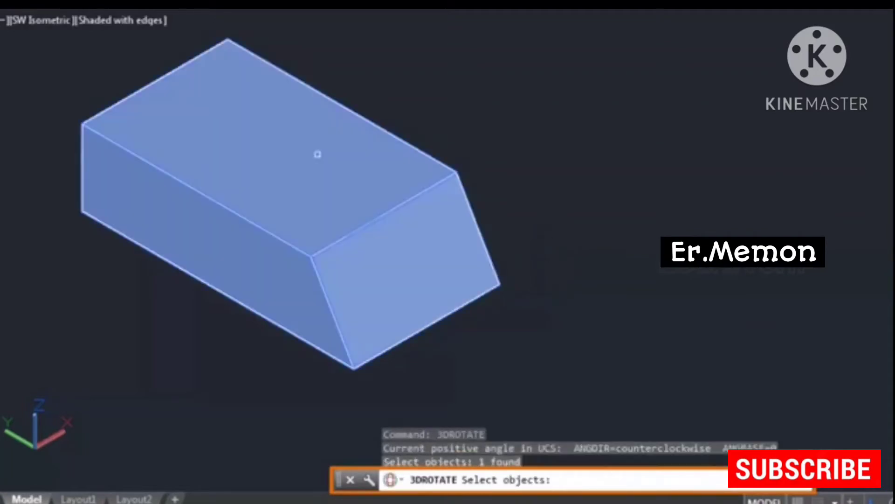
middle_drag(391, 250, 516, 261)
key(Return)
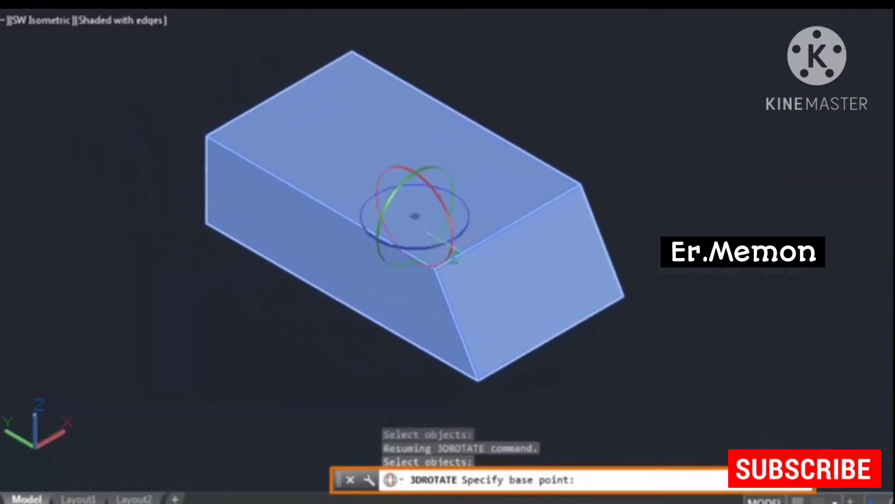
click(509, 229)
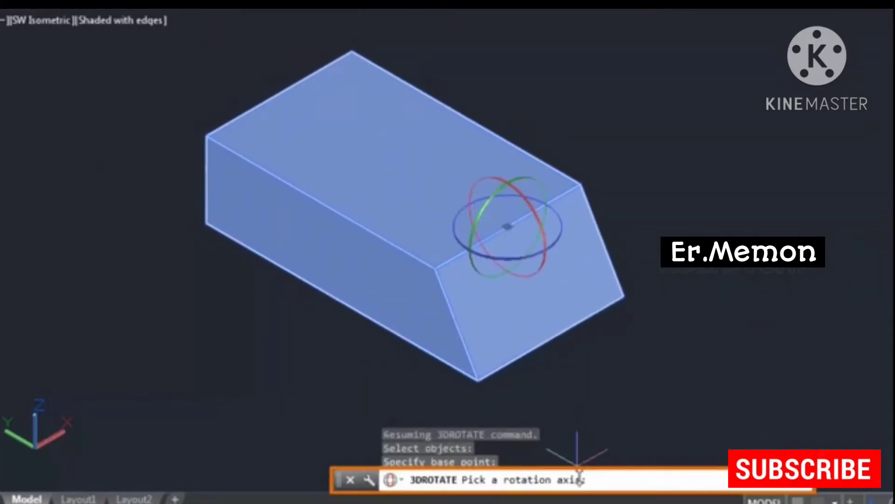
click(491, 197)
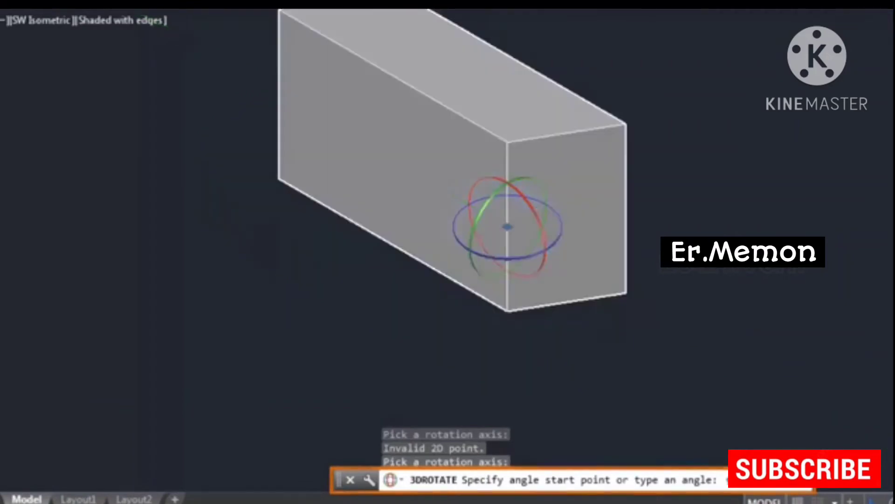
text(90)
key(Return)
- Inspect the rotated block, clear its selection and undo the 90-degree rotation
scroll(583, 242, down, 3)
scroll(586, 244, up, 2)
click(586, 245)
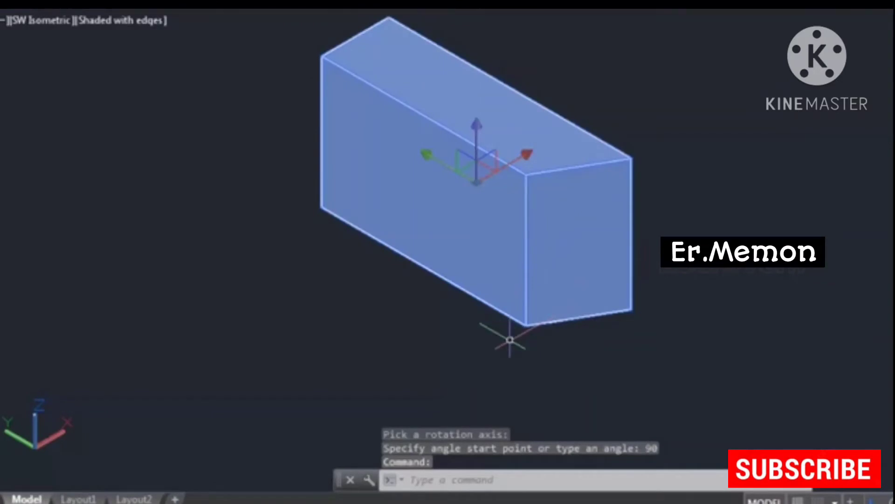
key(Escape)
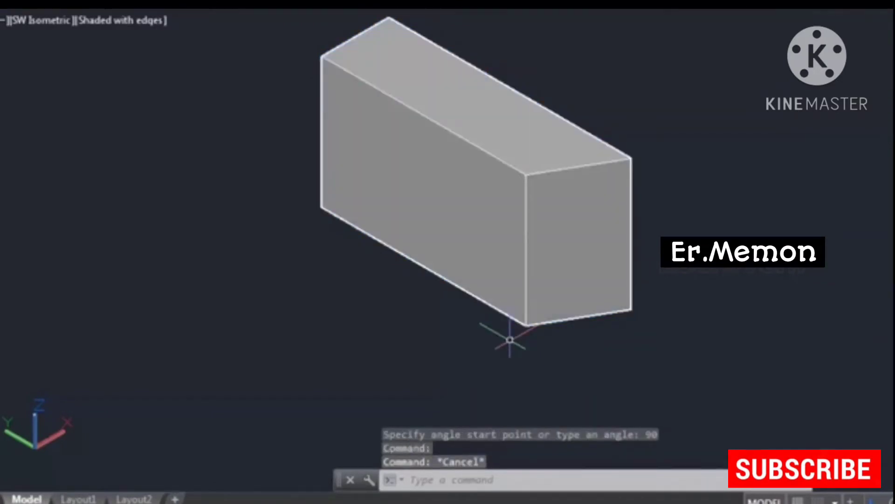
key(ctrl+z)
key(ctrl+z)
- Try rotating the block 45 degrees about the X axis with 3DROTATE, based at the sloped face's nearest bottom corner
middle_drag(420, 344, 501, 357)
text(3DROTATE)
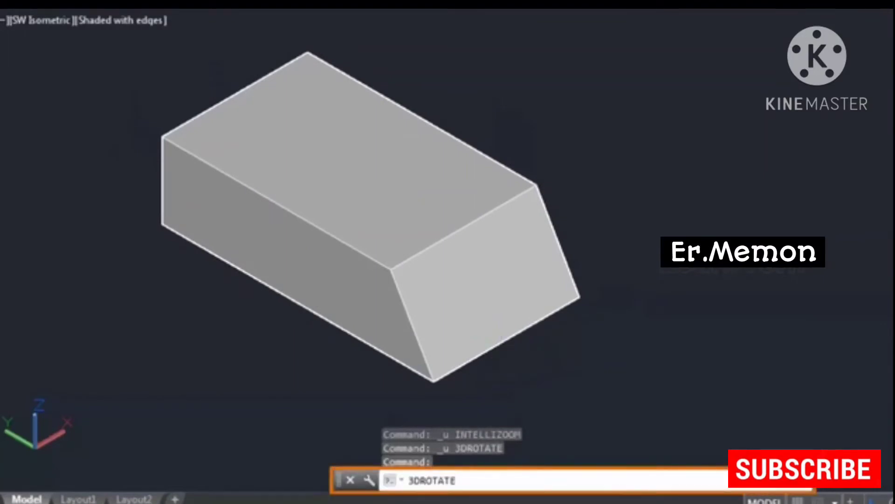
key(Return)
click(476, 276)
key(Return)
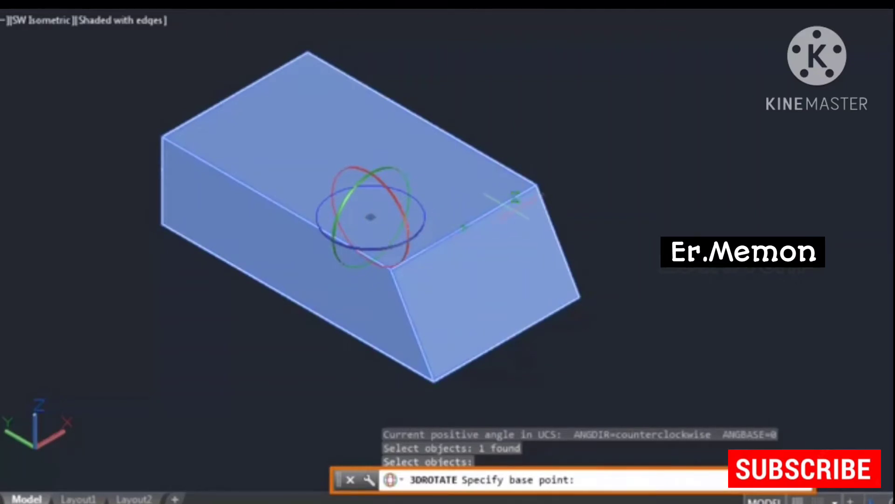
click(433, 381)
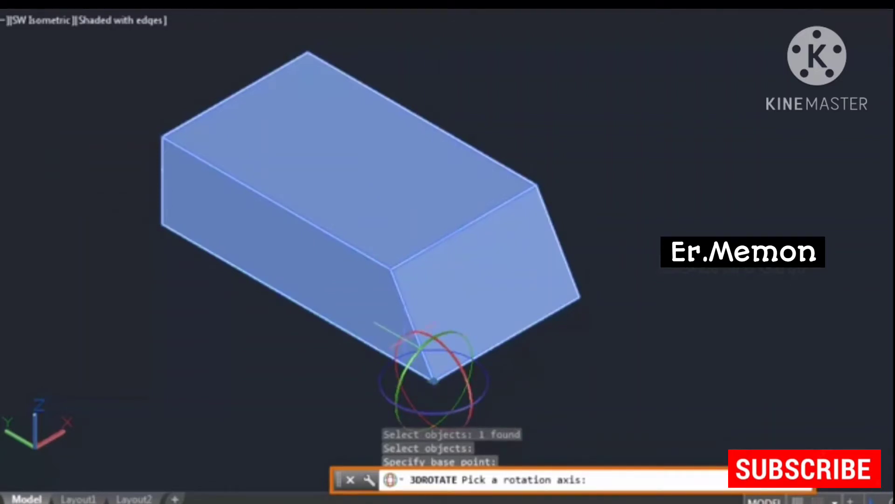
click(402, 338)
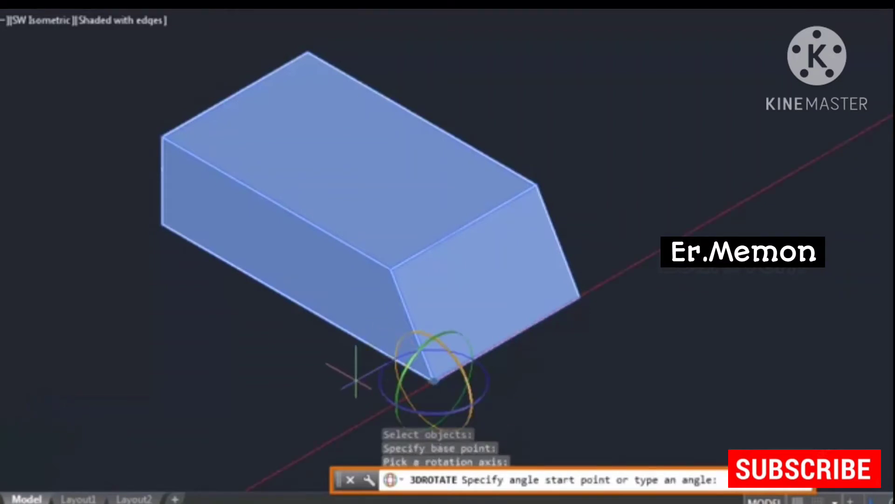
text(45)
key(Return)
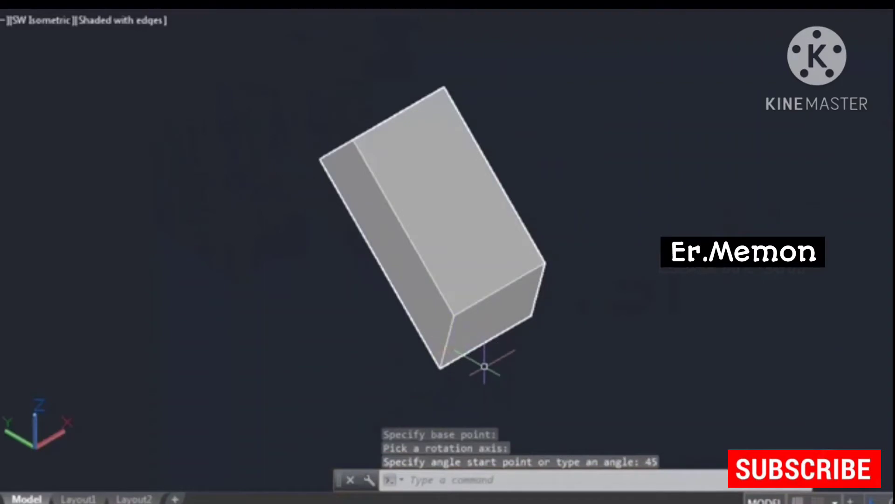
- Undo the 45-degree 3DROTATE rotation about the X axis and cancel any pending command
scroll(485, 368, up, 2)
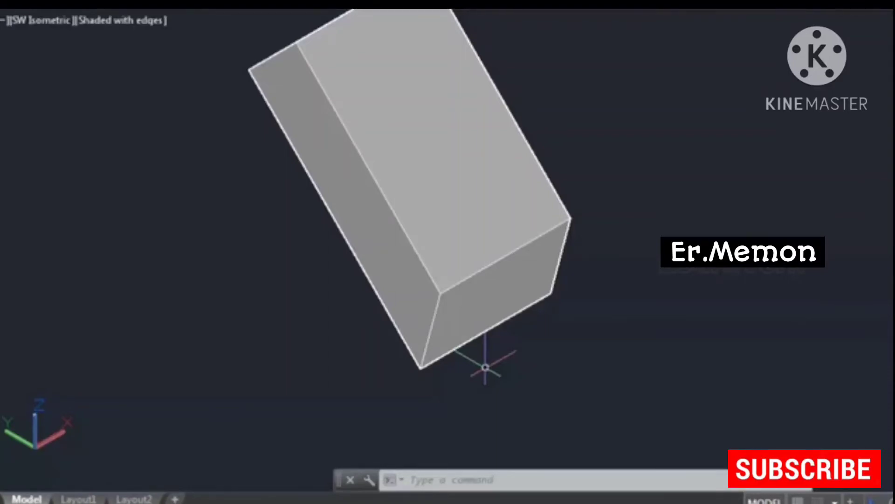
key(ctrl+z)
key(ctrl+z)
key(Escape)
key(Escape)
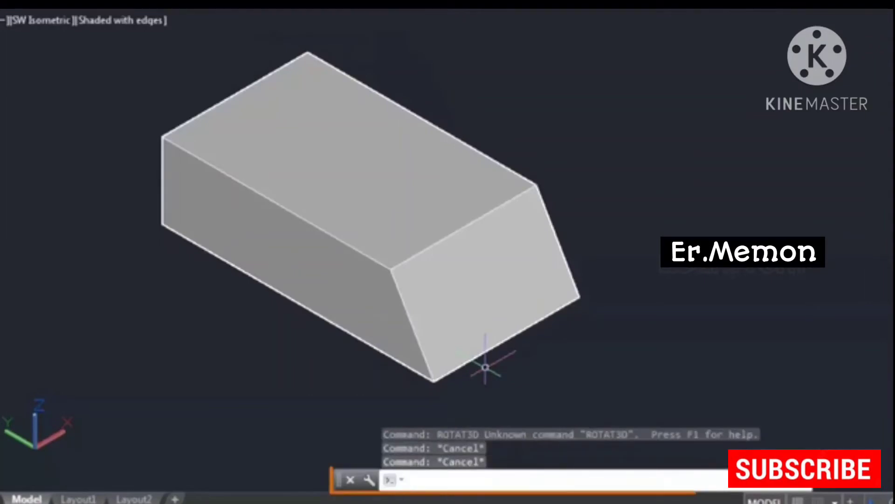
- Try ROTATE3D on the block with the Xaxis option through the sloped face's nearest bottom corner at 45 degrees, and undo it
text(ROTATE)
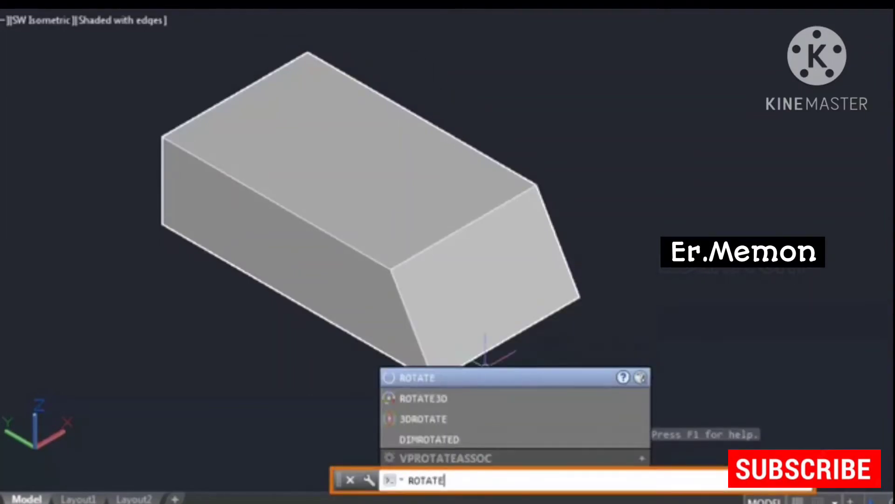
text(3D)
key(Return)
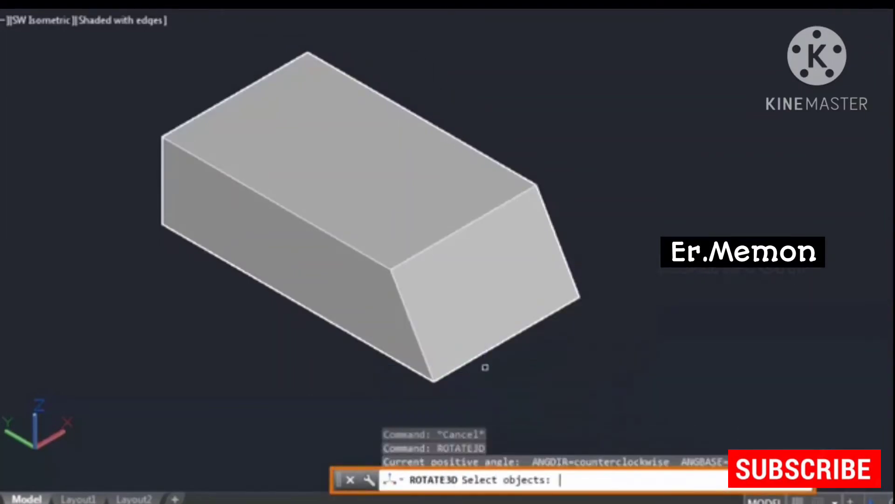
click(472, 248)
key(Return)
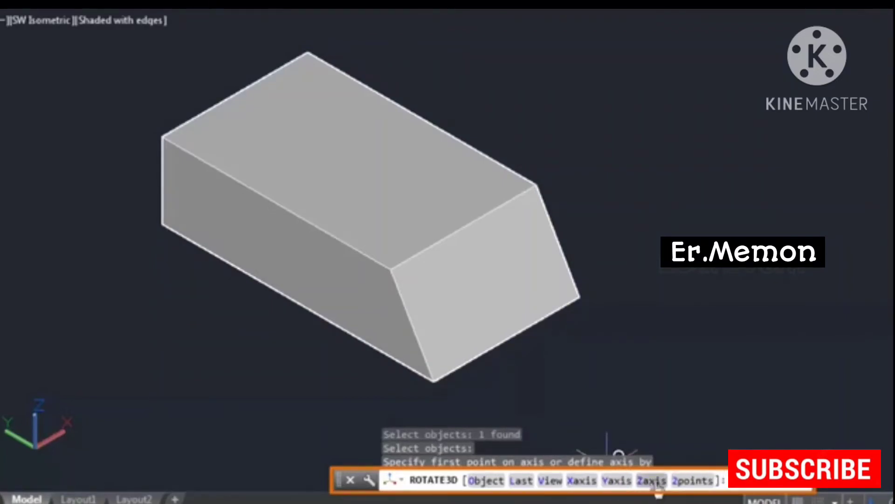
click(582, 480)
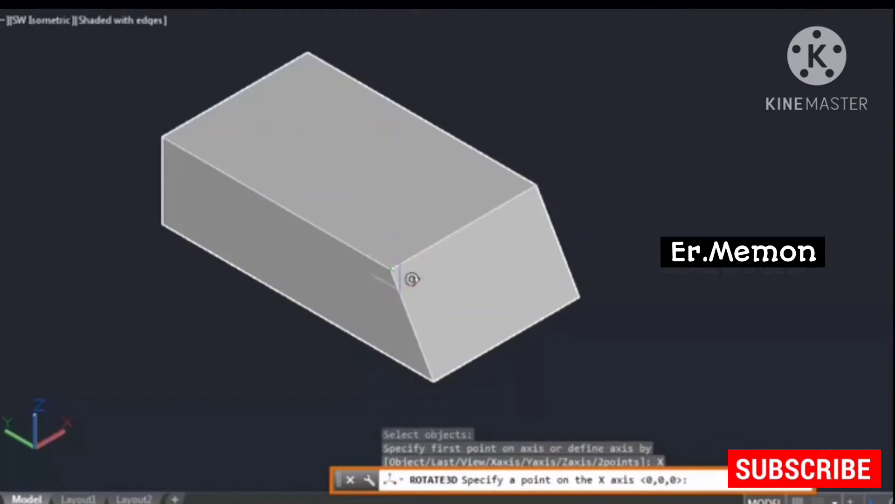
click(432, 380)
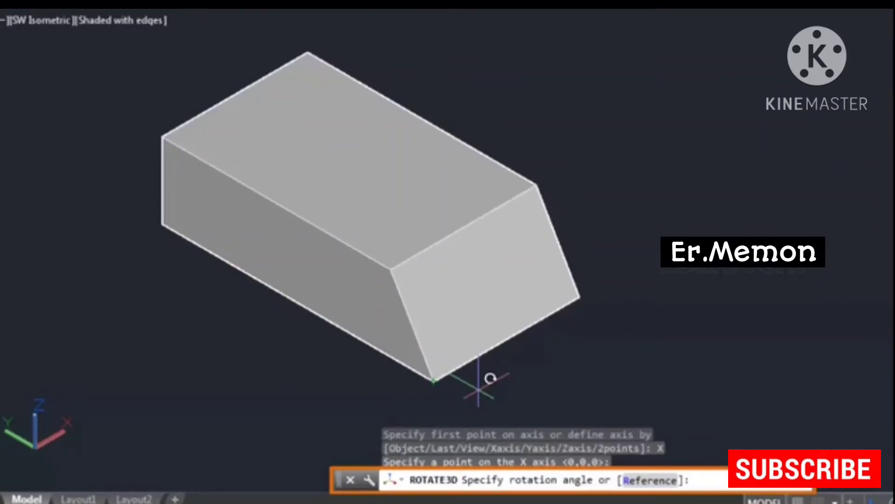
key(Return)
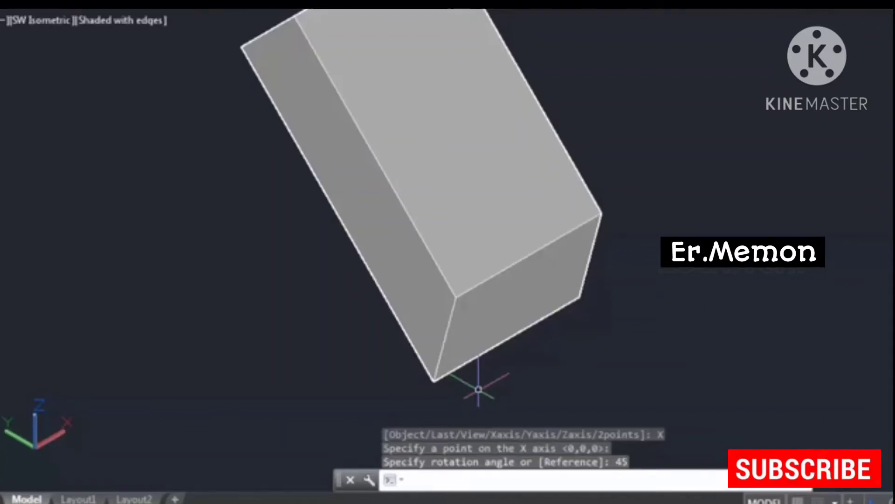
key(ctrl+z)
text(u)
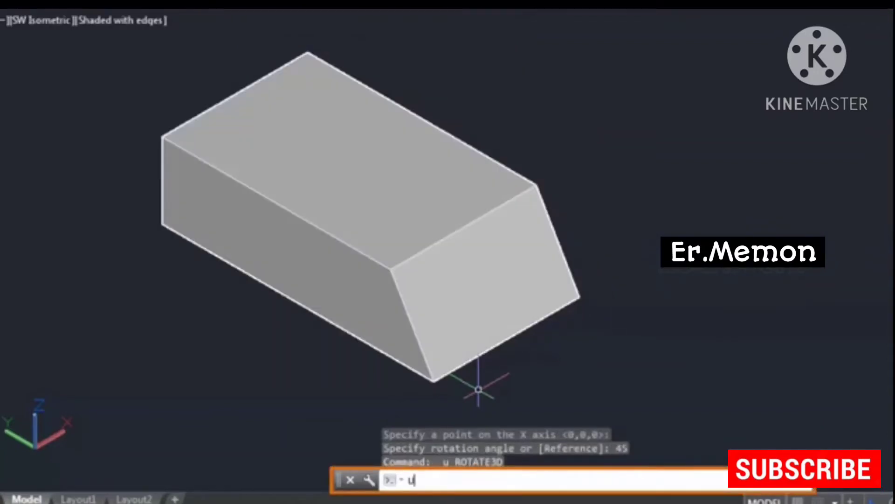
- Try ROTATE3D on the block with the Yaxis option through the midpoint of the front long upper edge at 90 degrees, and undo it
key(Up)
key(Return)
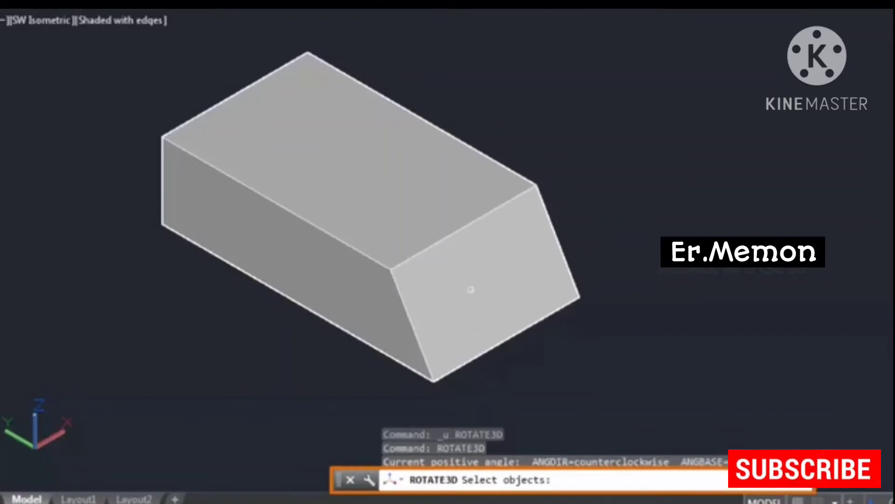
click(471, 290)
key(Return)
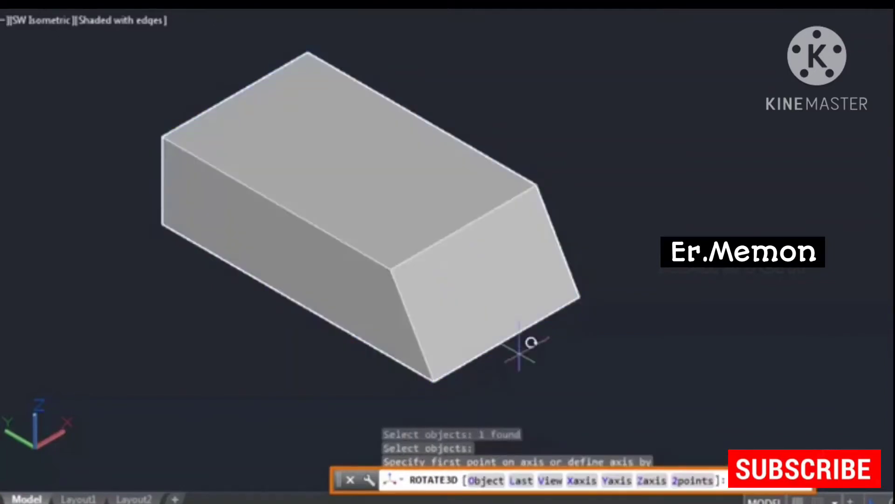
click(617, 480)
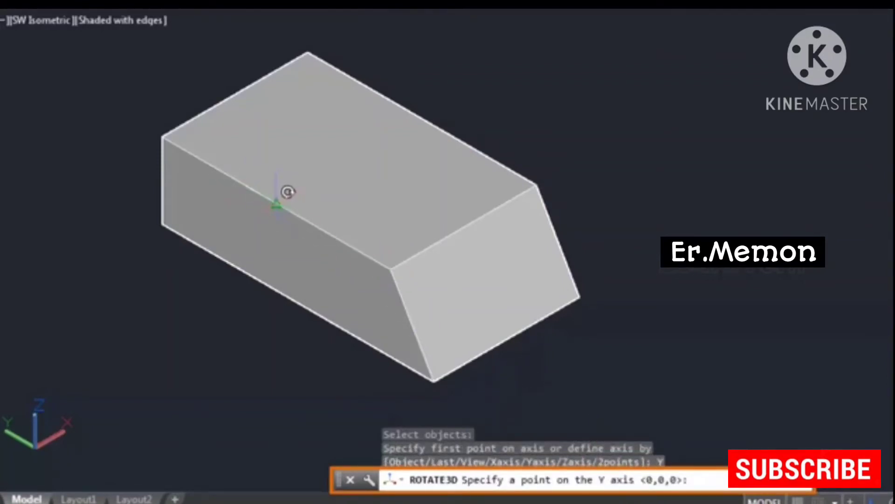
click(276, 204)
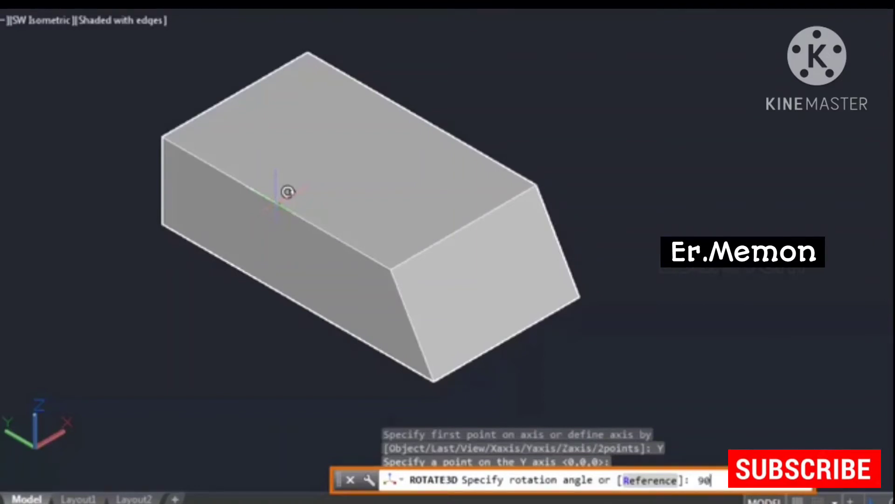
text(90)
key(Return)
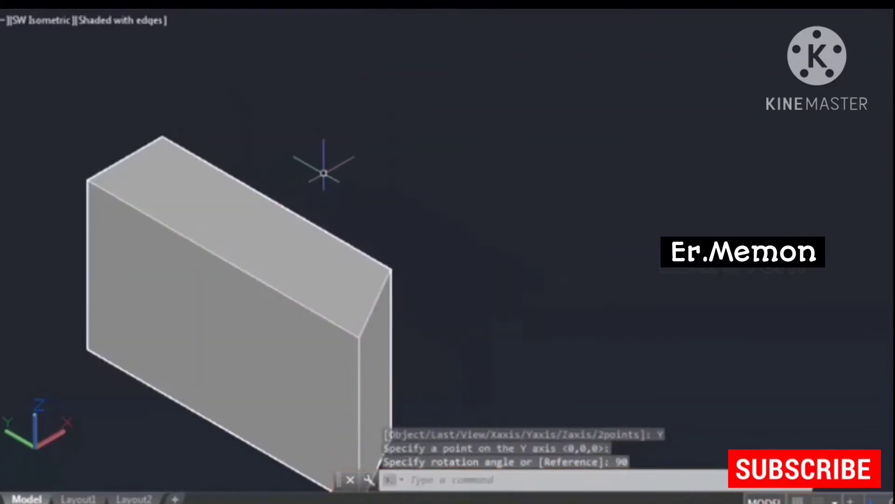
key(ctrl+z)
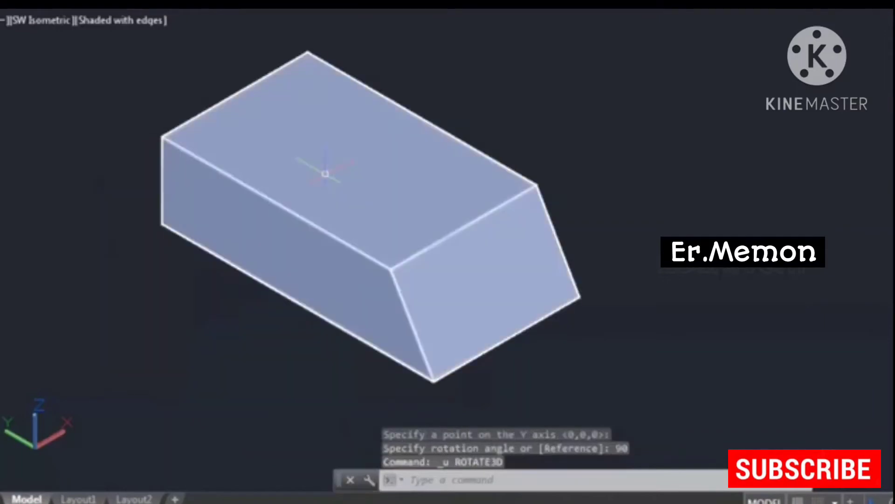
- Try ROTATE3D on the block with the Zaxis option through the midpoint of the sloped face's upper edge at 45 degrees, and undo it
key(Up)
key(Up)
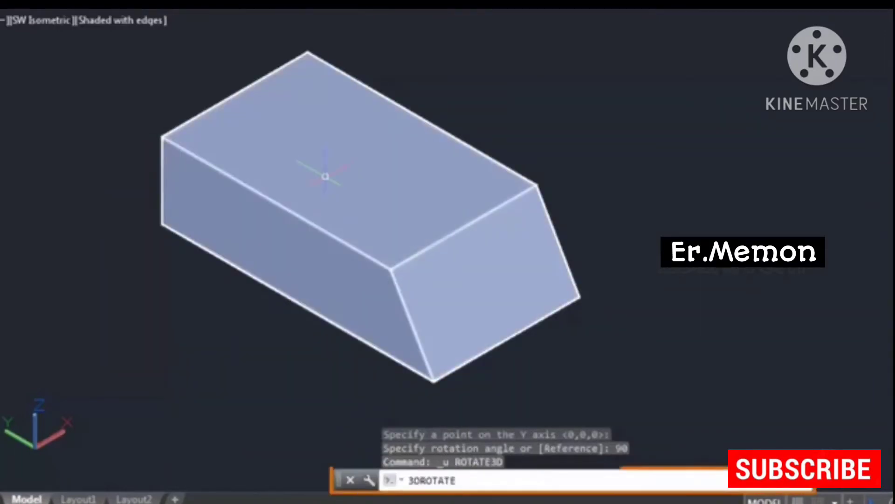
key(Down)
key(Return)
click(326, 176)
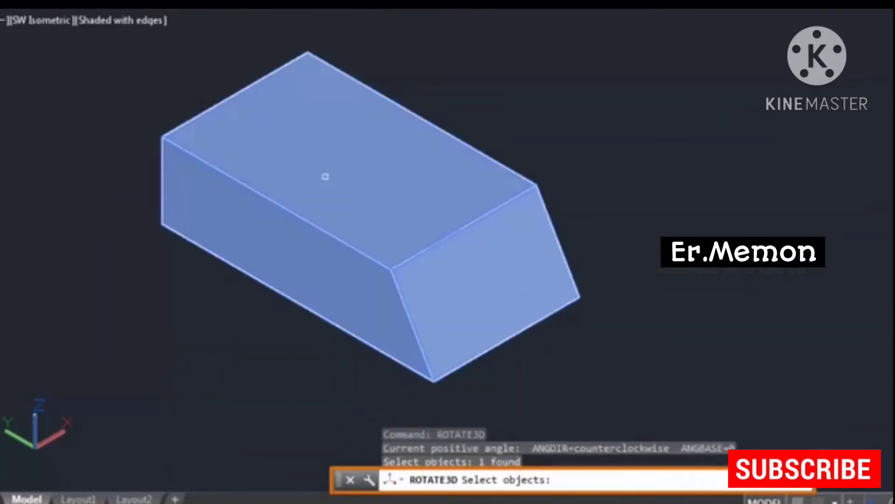
key(Return)
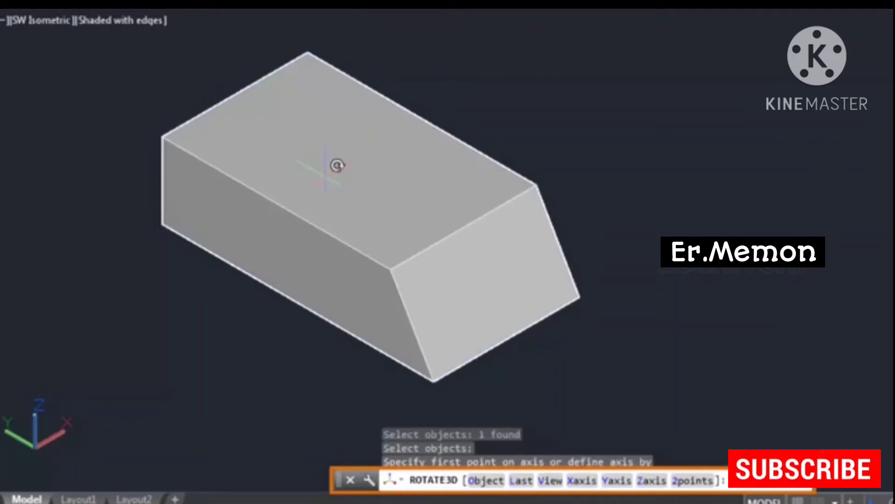
click(662, 481)
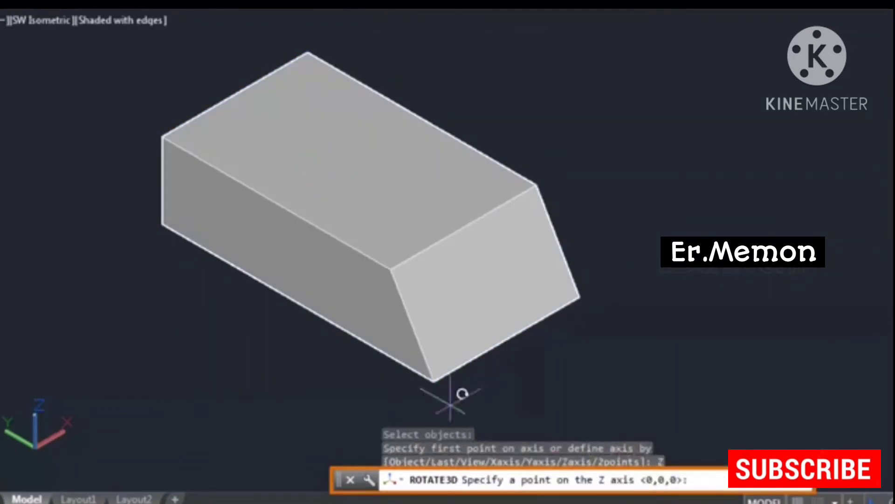
click(463, 227)
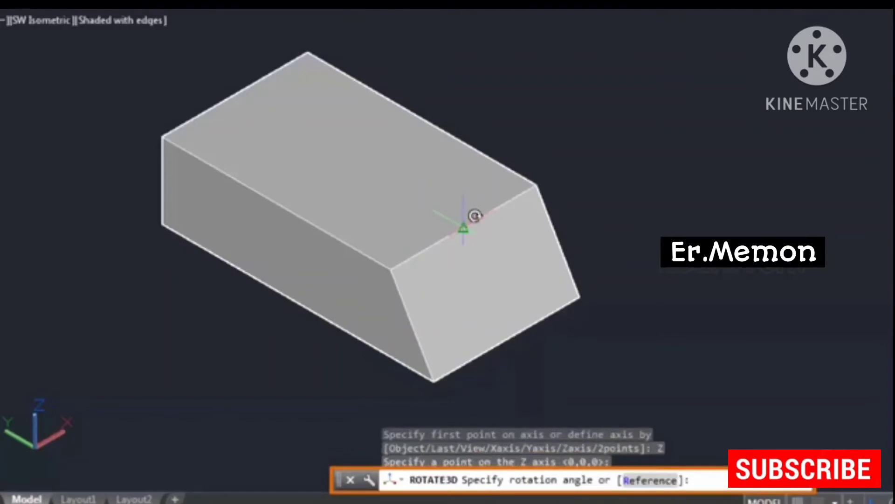
text(45)
key(Return)
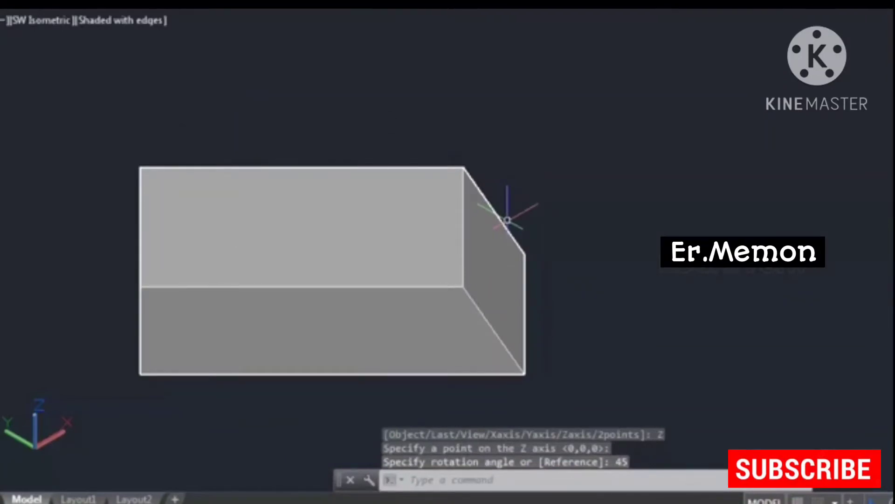
key(ctrl+z)
- Try ROTATE3D on the block with the 2points option along the top face's diagonal from nearest to farthest corner at 30 degrees, and undo it
text(ROTATE3D)
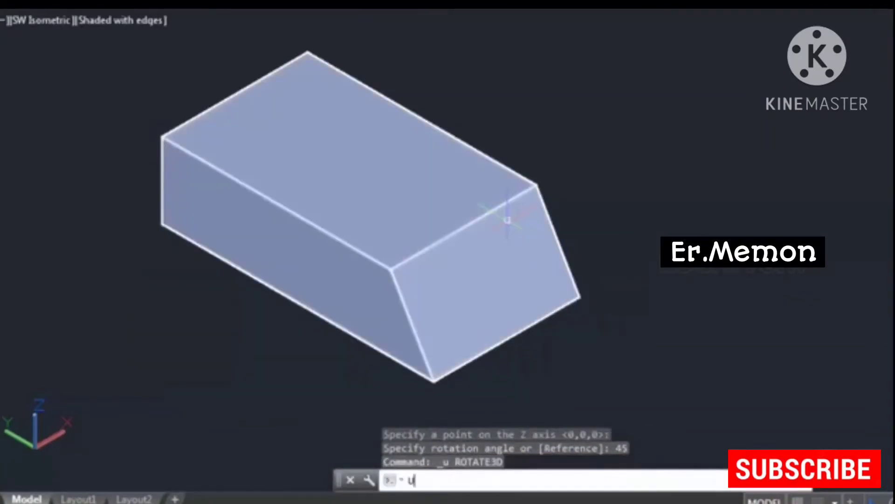
key(Return)
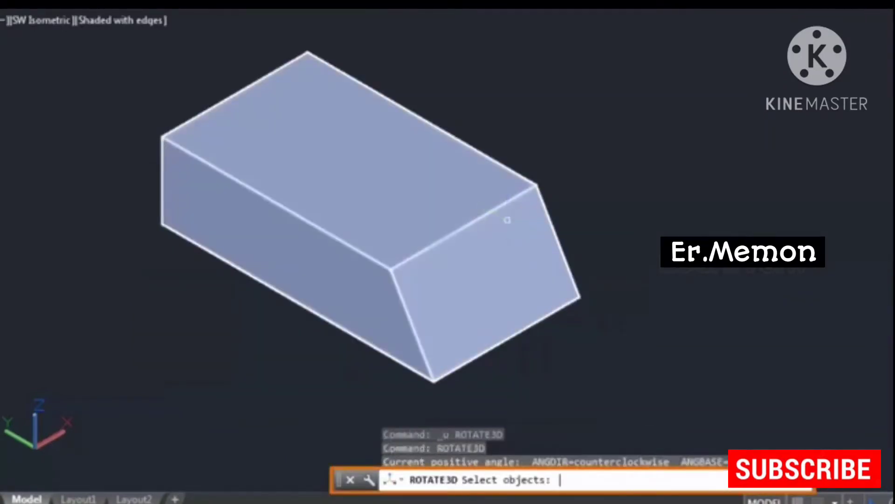
click(432, 179)
key(Return)
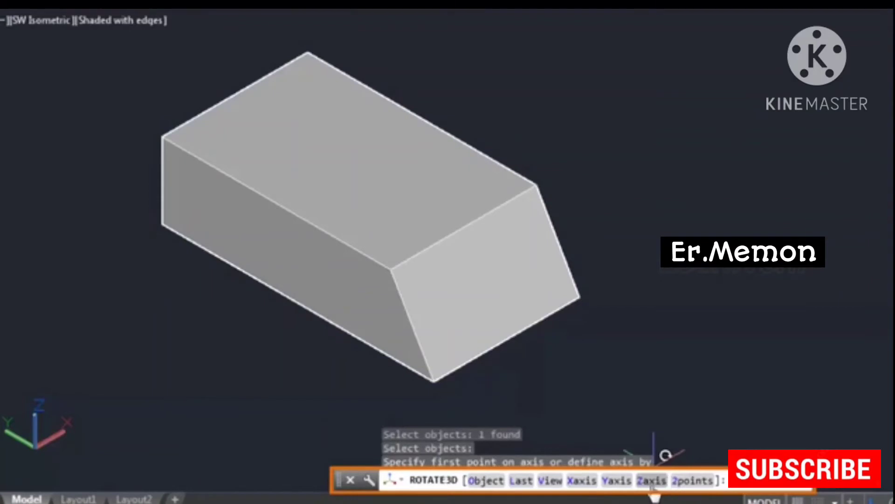
click(698, 482)
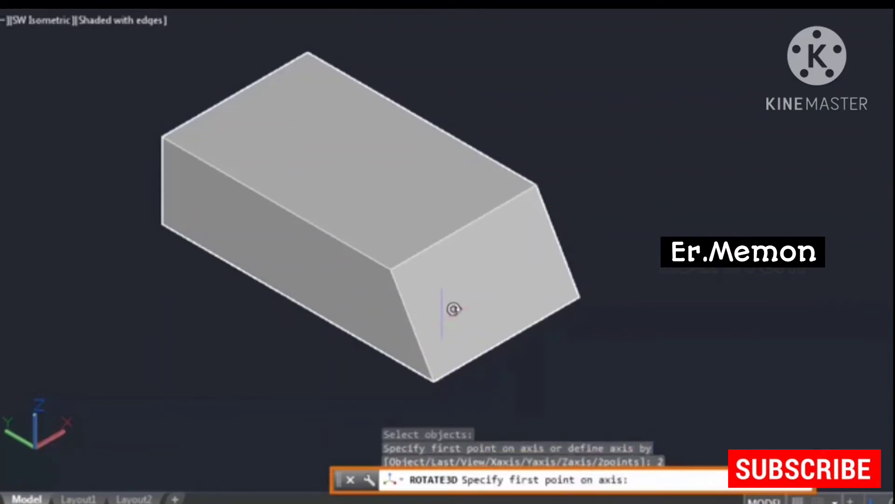
middle_drag(399, 292, 516, 334)
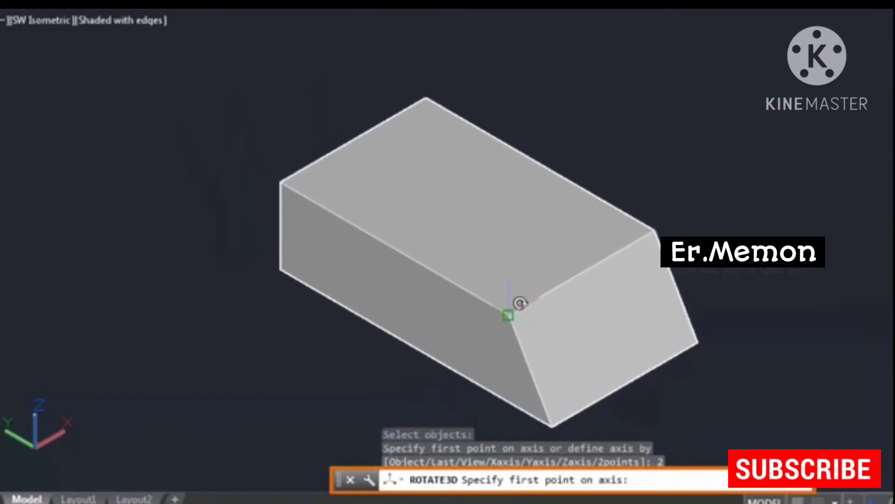
click(509, 314)
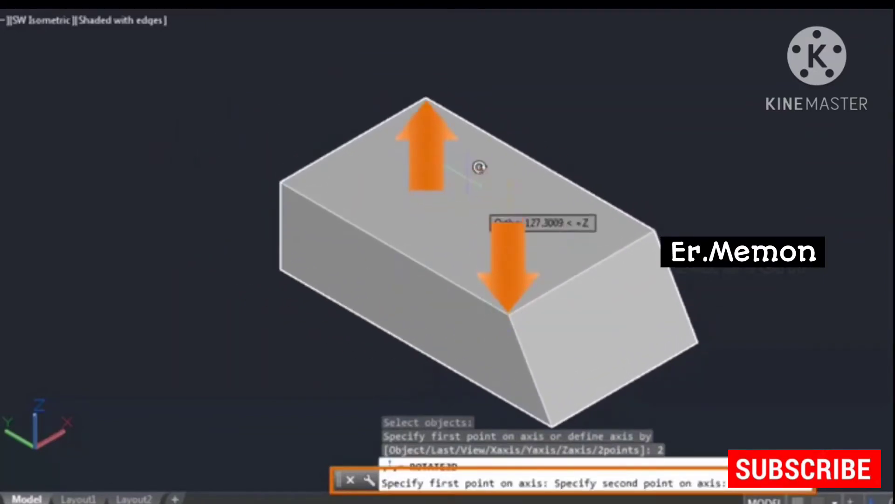
click(425, 99)
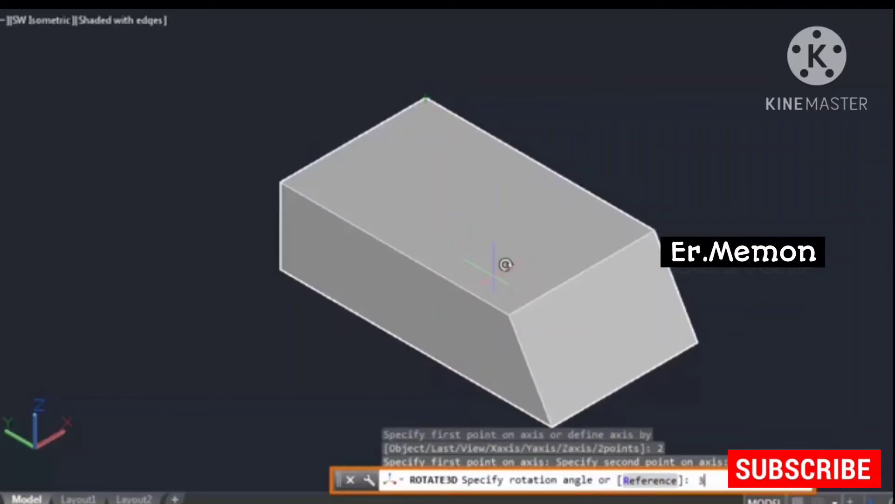
text(30)
key(Return)
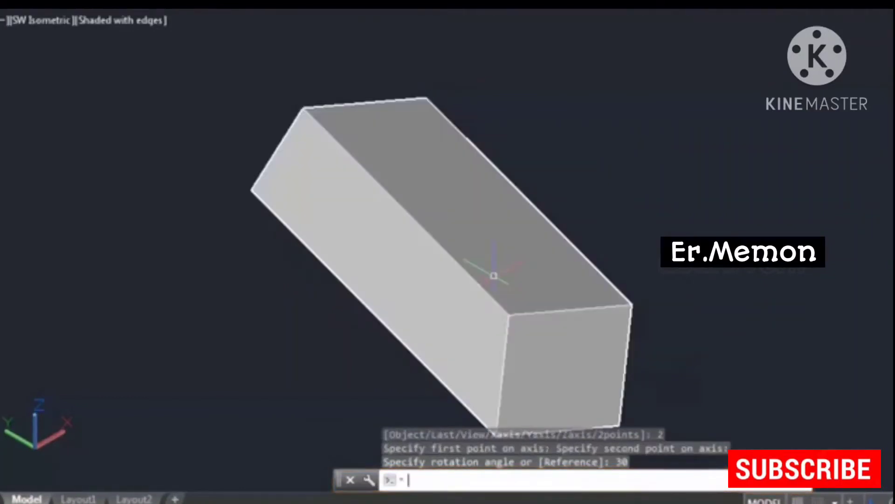
middle_drag(530, 315, 494, 272)
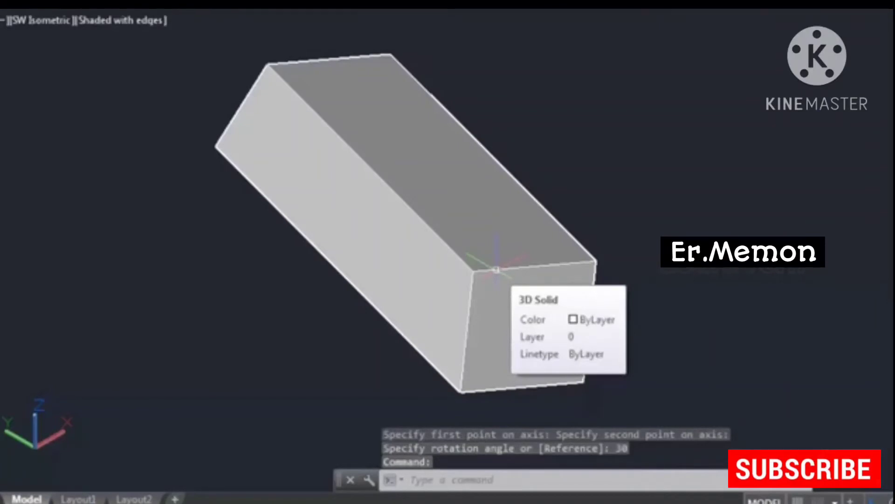
key(ctrl+z)
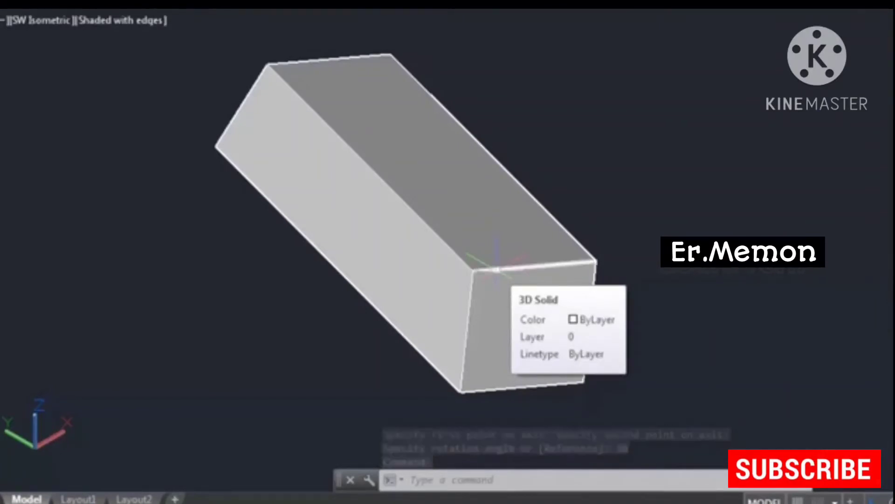
key(ctrl+z)
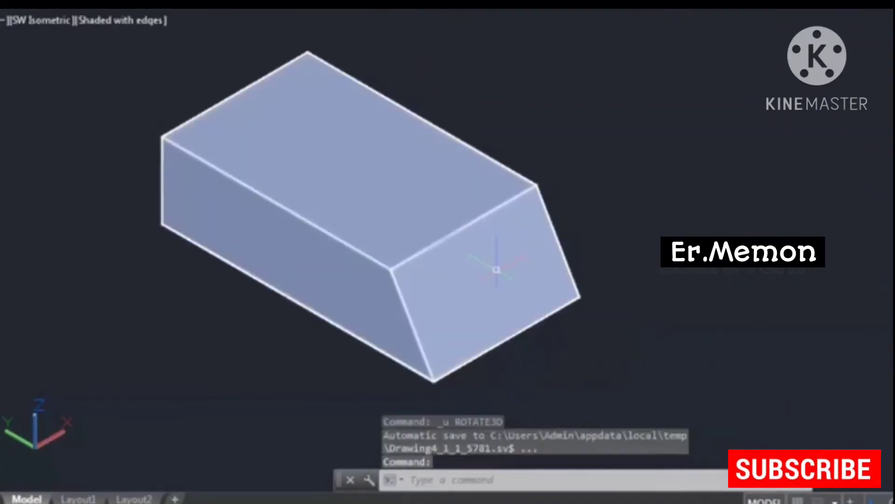
- Try ROTATE3D on the block with the View option through the sloped face's nearest upper corner at 90 degrees, and undo it
text(ROTATE3D)
key(Return)
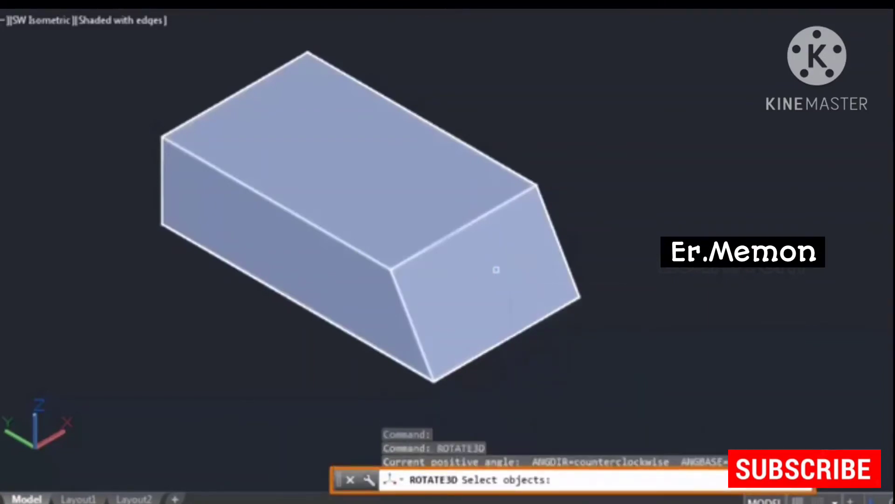
click(377, 222)
key(Return)
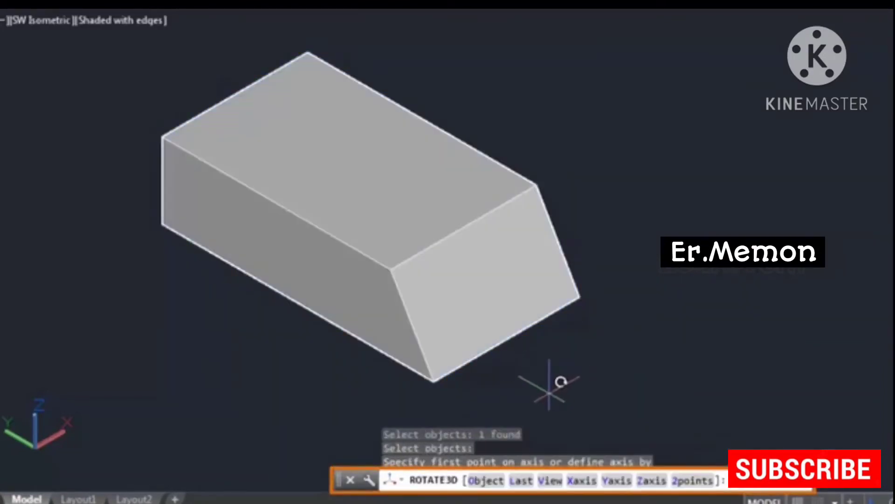
middle_drag(560, 379, 571, 346)
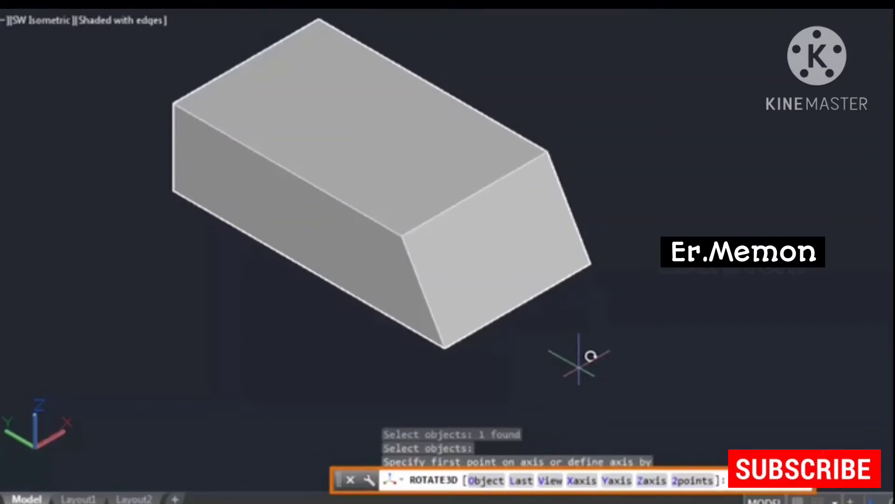
click(550, 481)
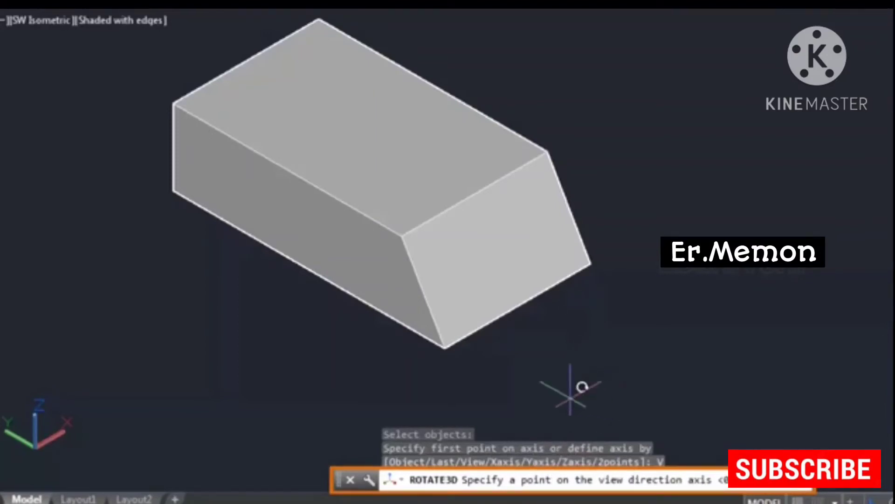
click(400, 234)
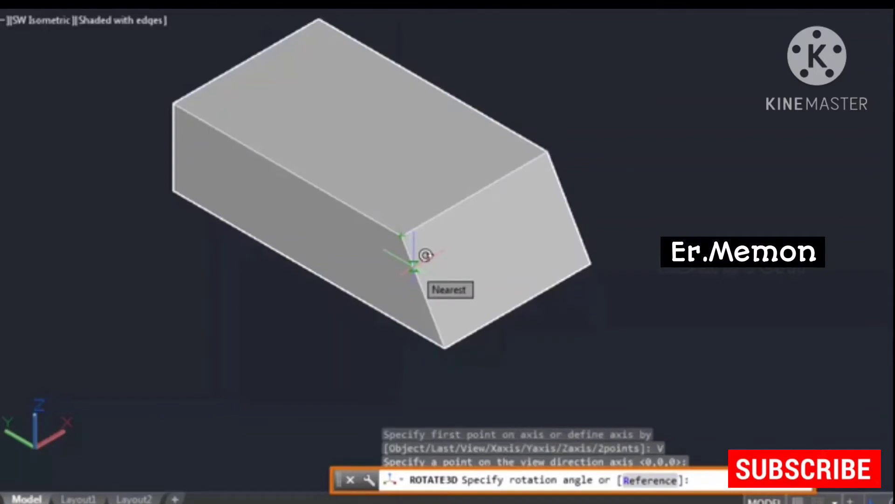
text(90)
key(Return)
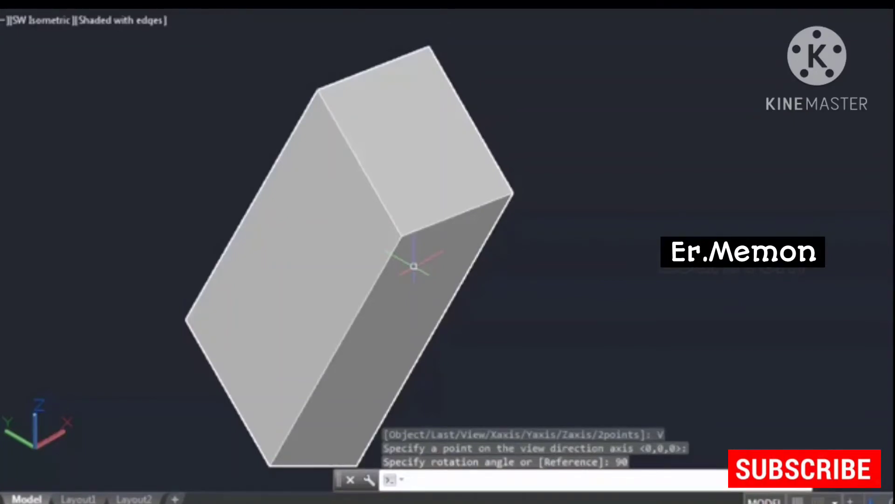
key(ctrl+z)
key(Escape)
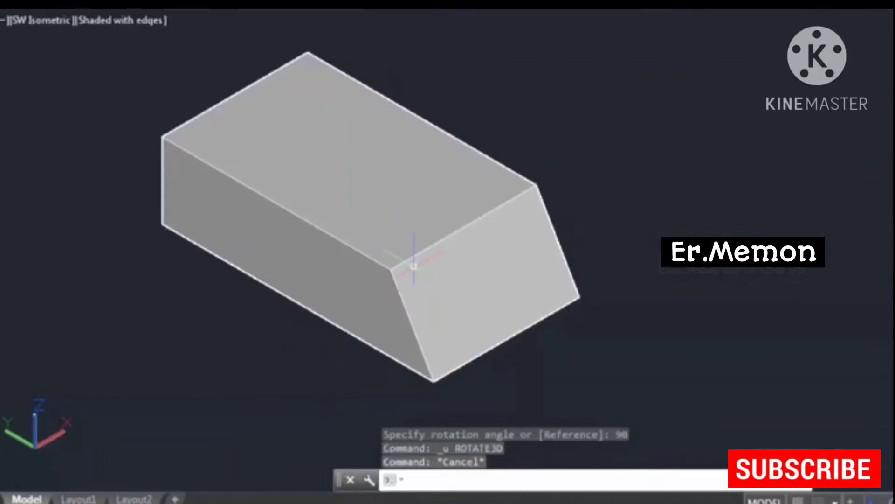
scroll(436, 292, down, 2)
middle_drag(442, 316, 430, 265)
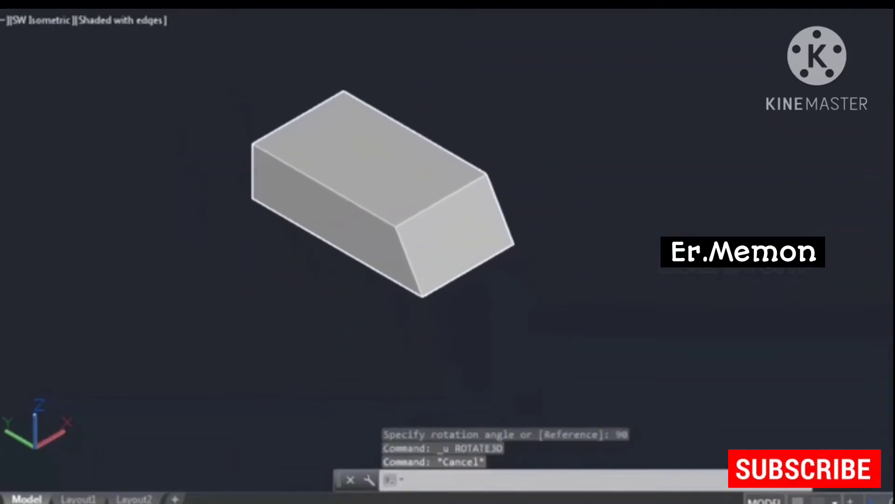
text(c)
key(Return)
scroll(420, 304, up, 2)
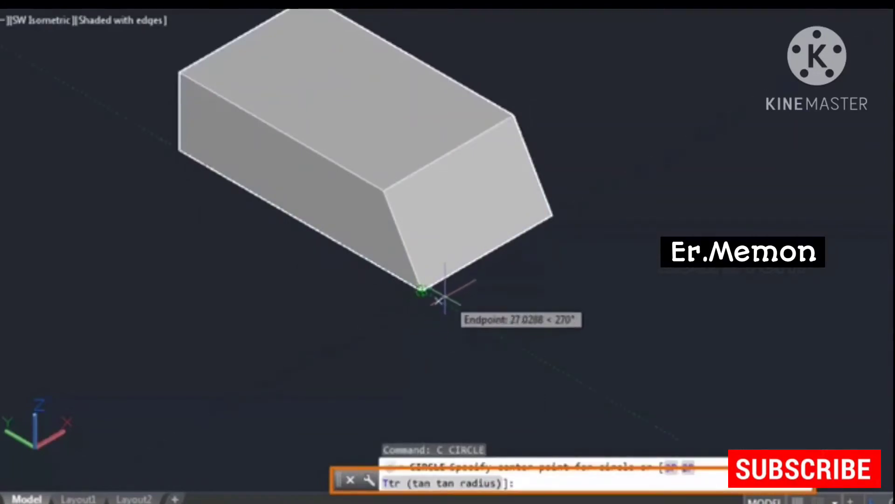
key(Escape)
- Draw a circle centred on the sloped face's nearest bottom corner, picking its radius freehand
text(c)
key(Return)
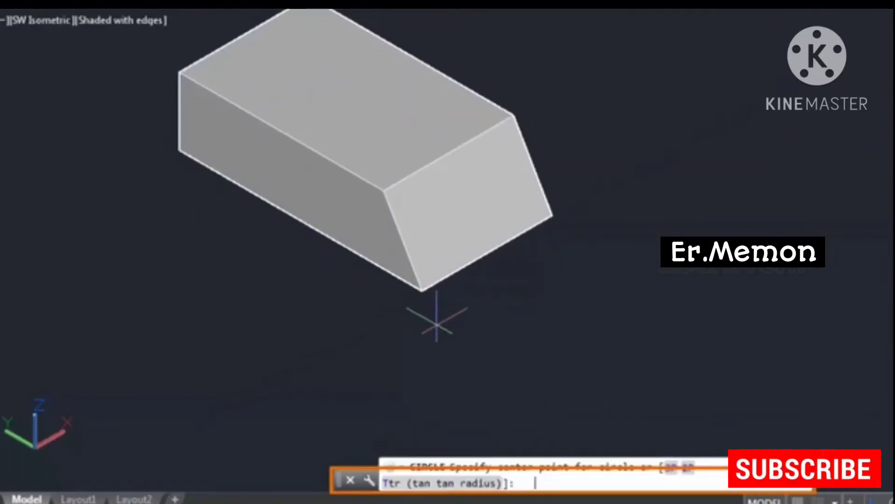
click(421, 289)
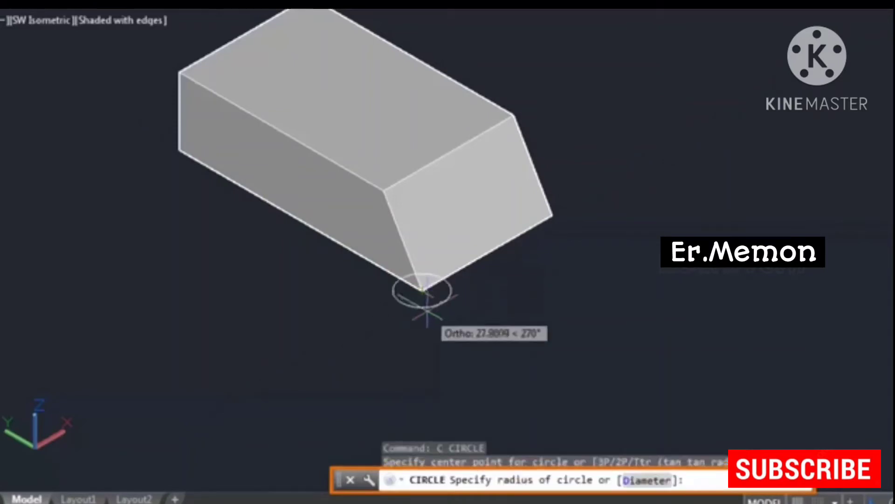
key(Escape)
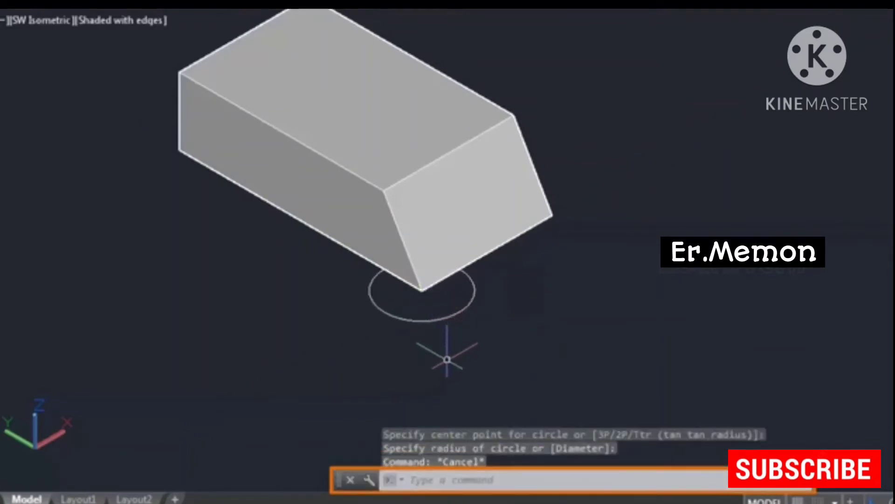
- Try ROTATE3D on the block with the Object option, using the circle as the axis object at -30 degrees, and undo it
text(rotate3d)
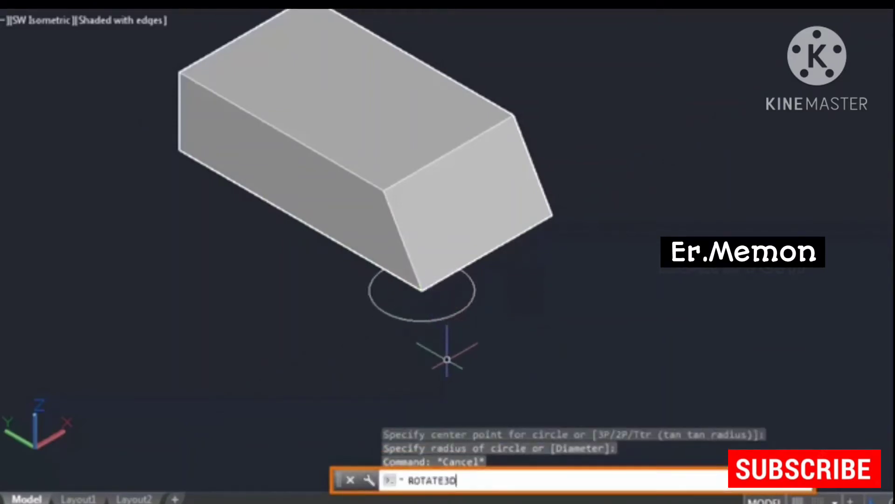
key(Return)
click(402, 130)
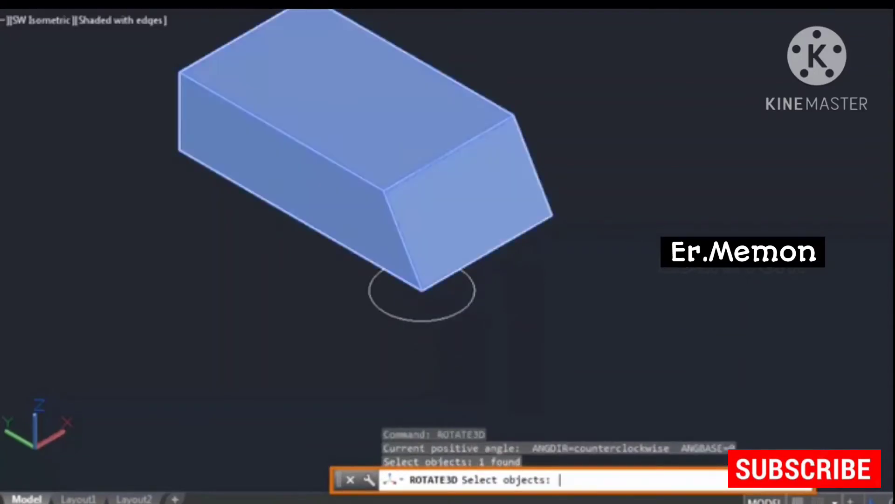
key(Return)
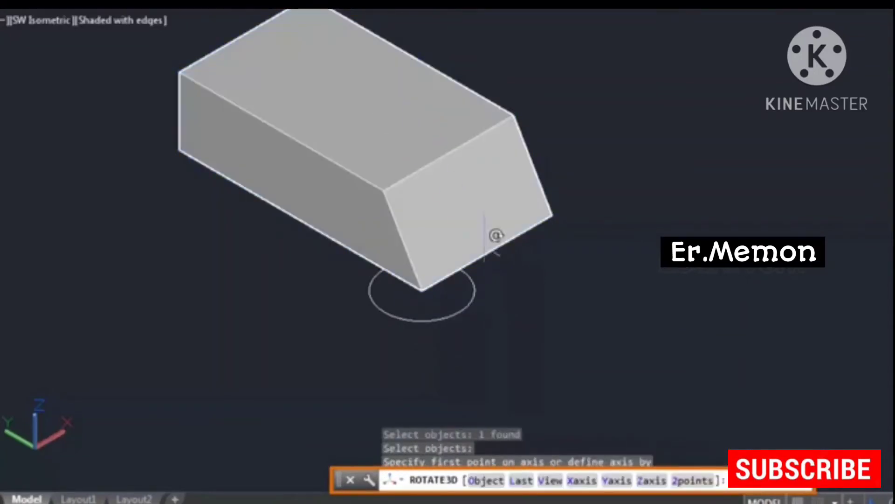
click(486, 481)
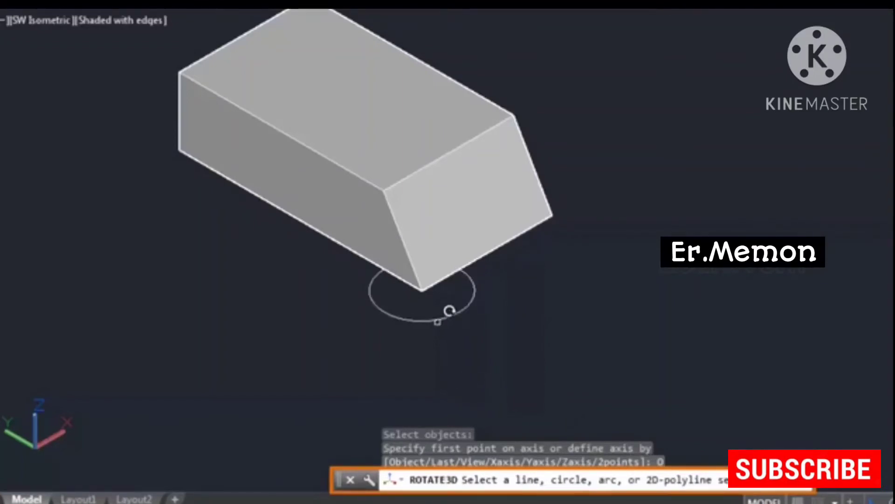
click(449, 311)
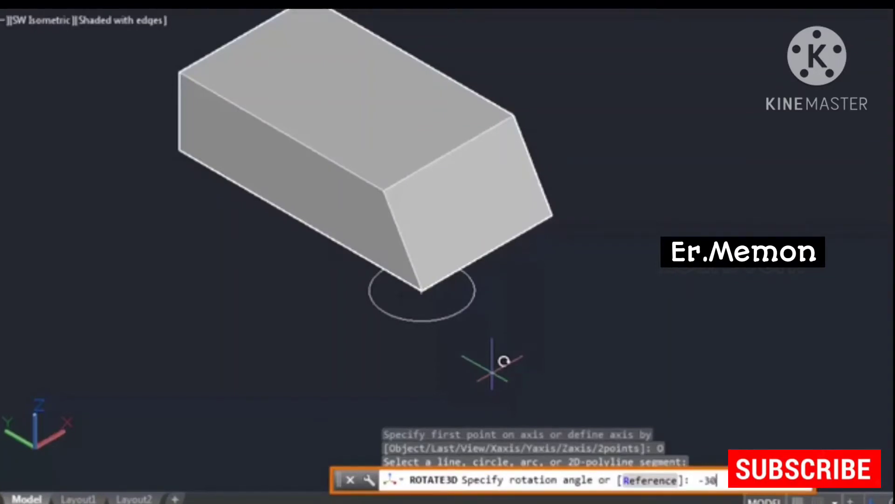
text(-30)
key(Return)
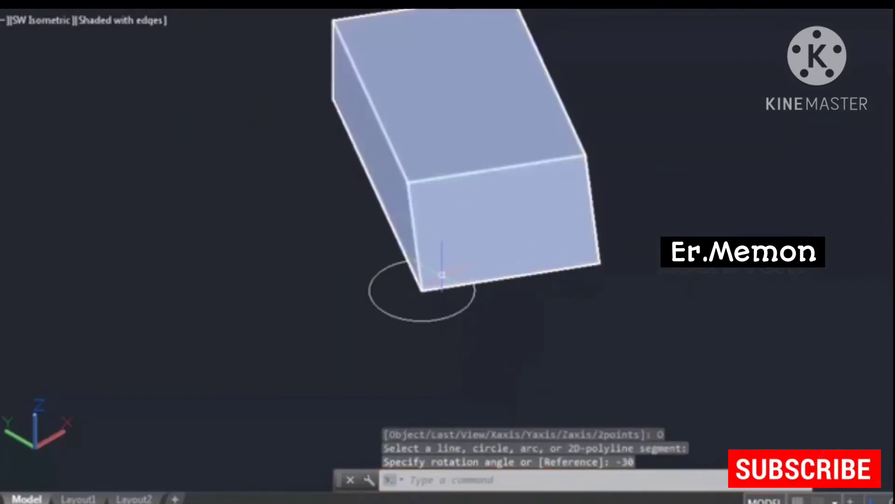
scroll(485, 320, down, 3)
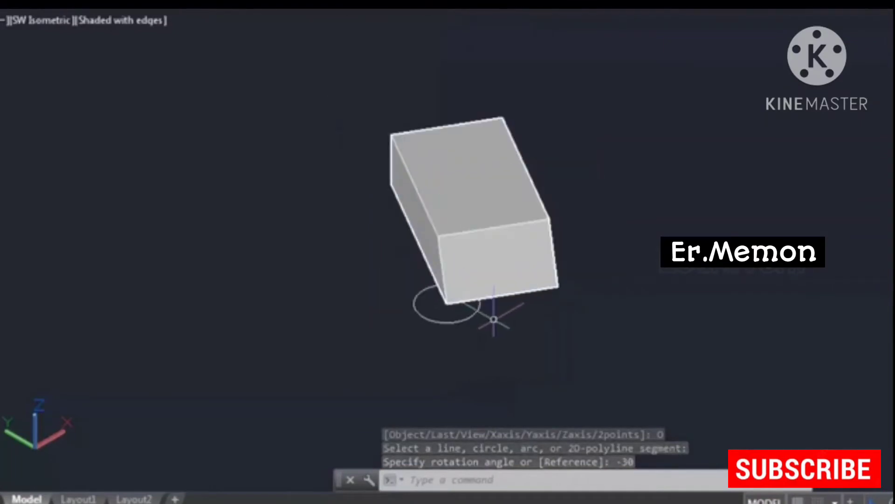
scroll(494, 319, up, 2)
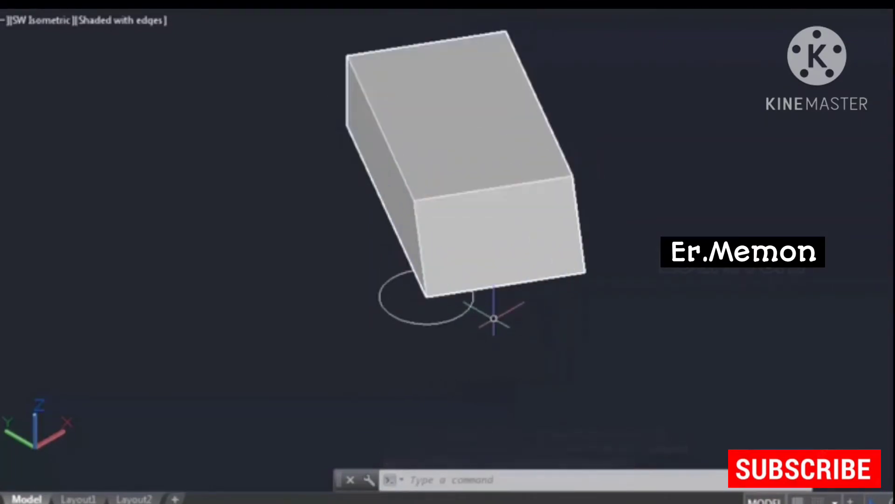
key(ctrl+z)
key(ctrl+z)
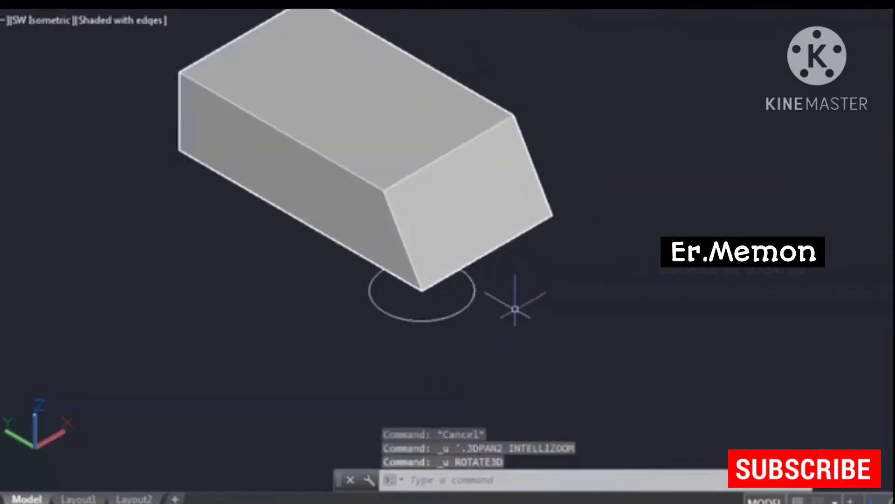
key(Escape)
click(502, 321)
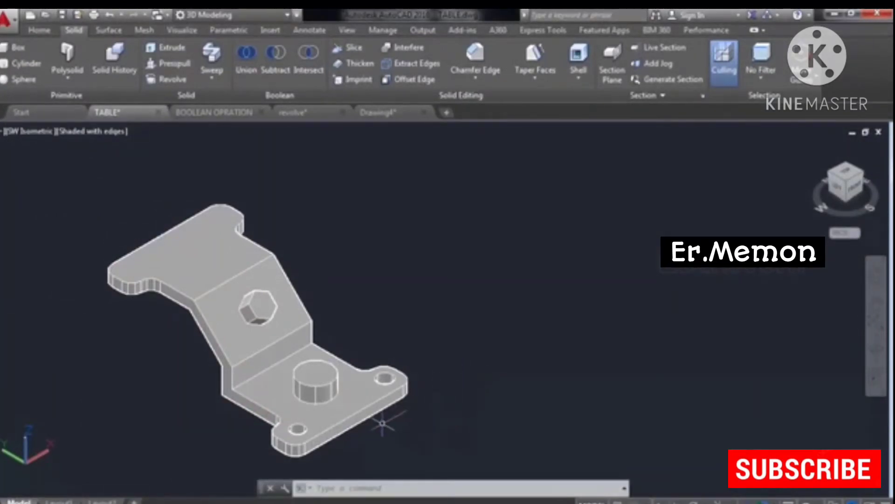
- Move the bracket 150 along the X axis with 3DMOVE, from its lower front edge's midpoint, with Snap and Ortho turned on
text(3DM)
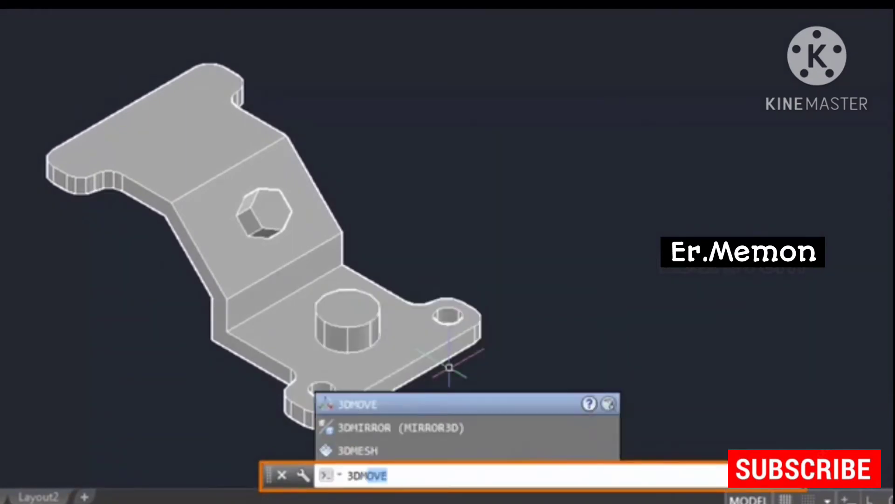
key(Return)
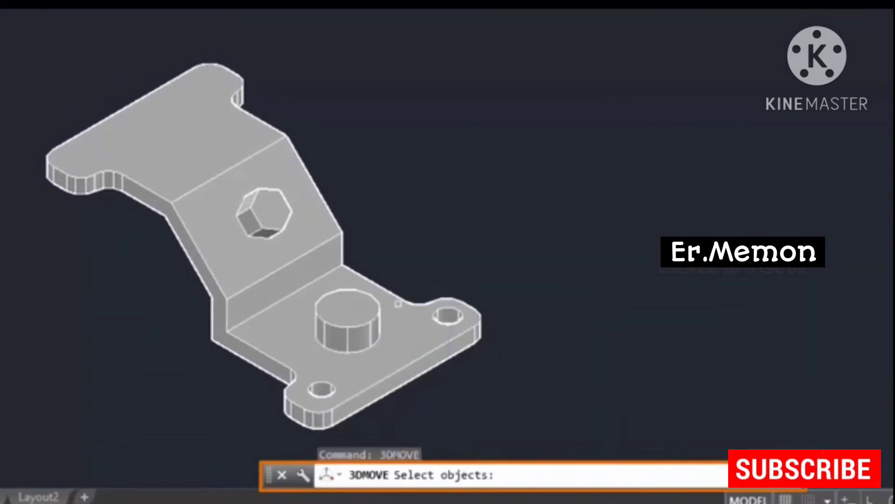
click(314, 234)
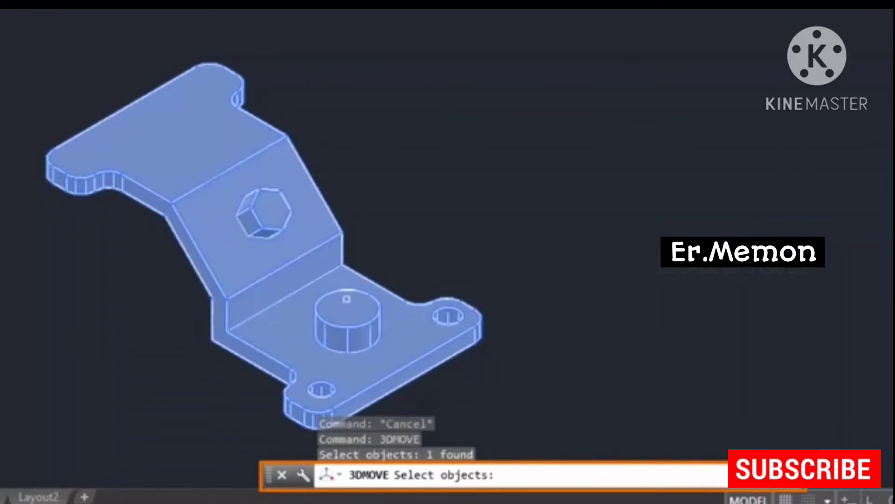
key(Return)
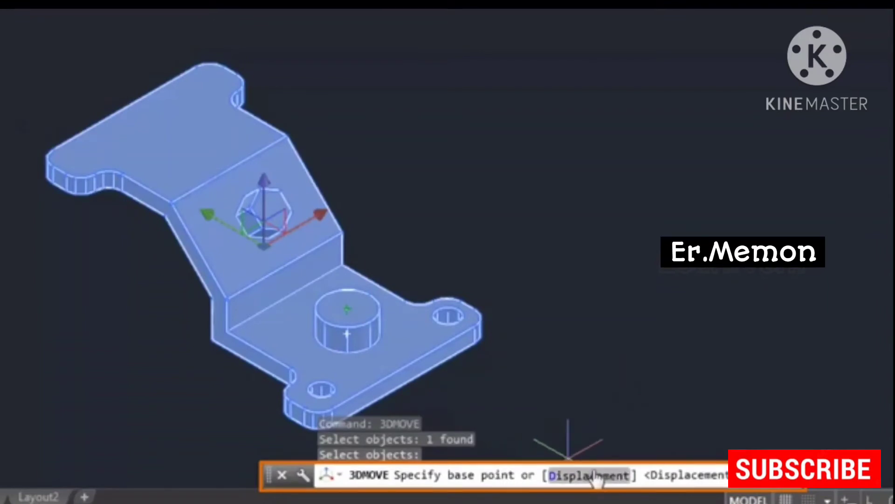
middle_drag(561, 327, 575, 305)
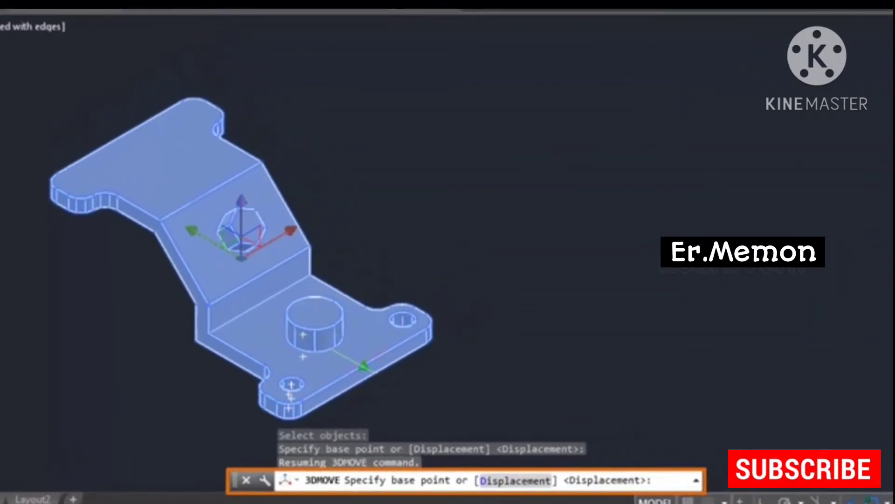
click(363, 367)
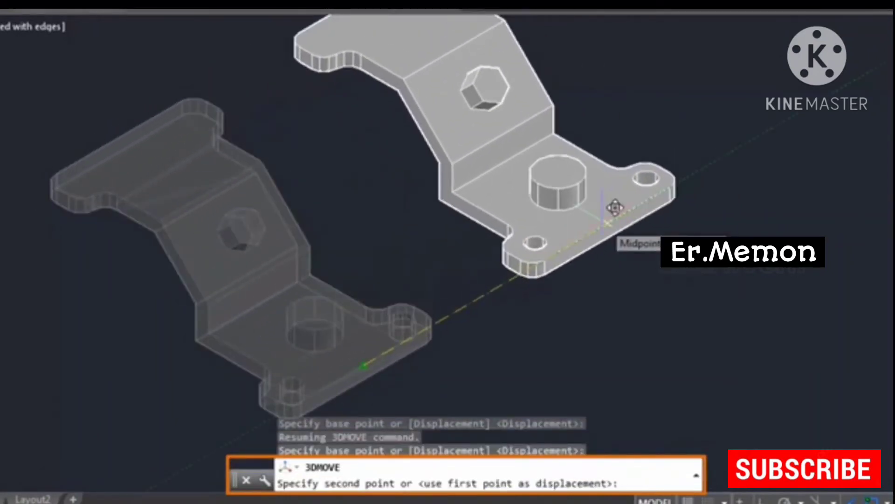
key(F9)
key(F8)
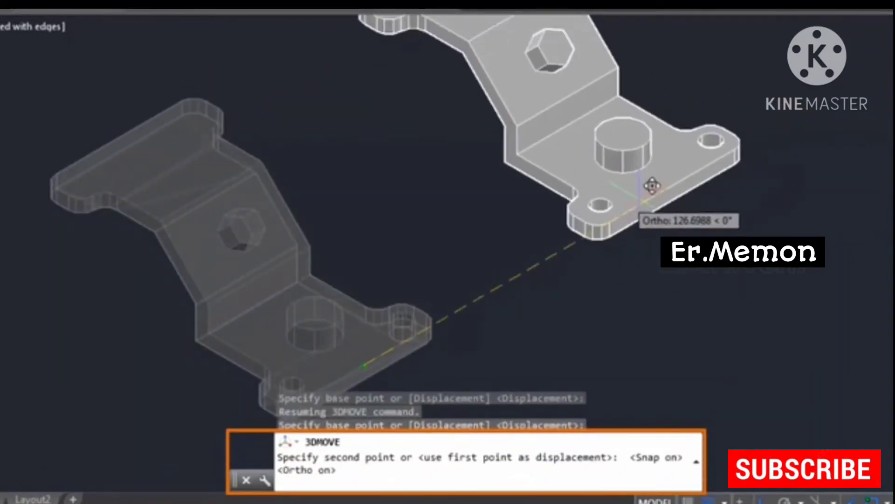
scroll(620, 168, down, 3)
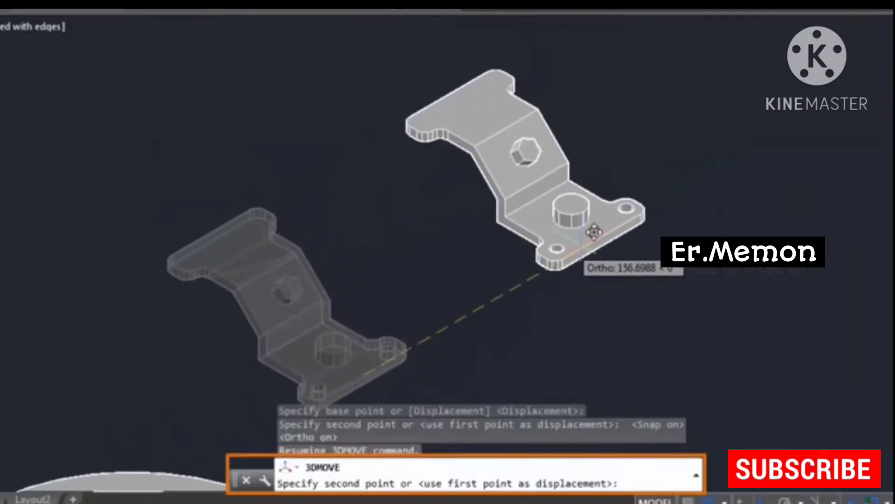
text(150)
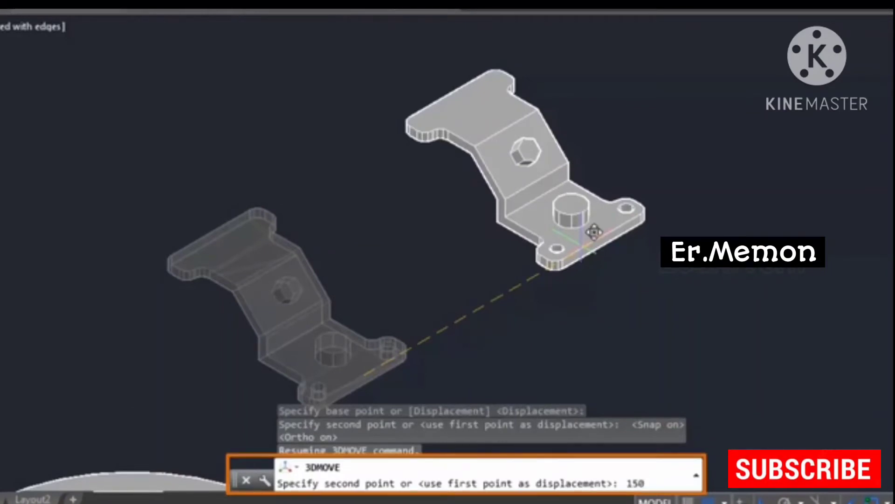
key(Return)
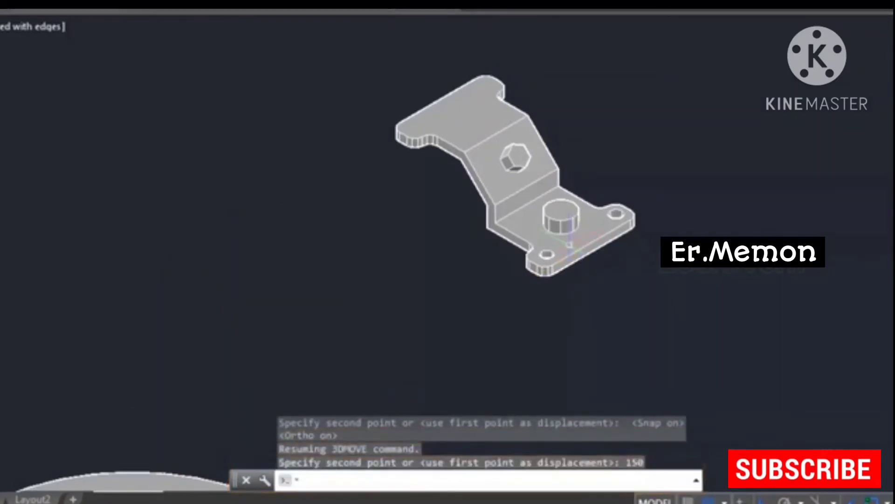
- Move the bracket with 3DMOVE using the Displacement option and a displacement of 100,200,500
middle_drag(616, 124, 531, 222)
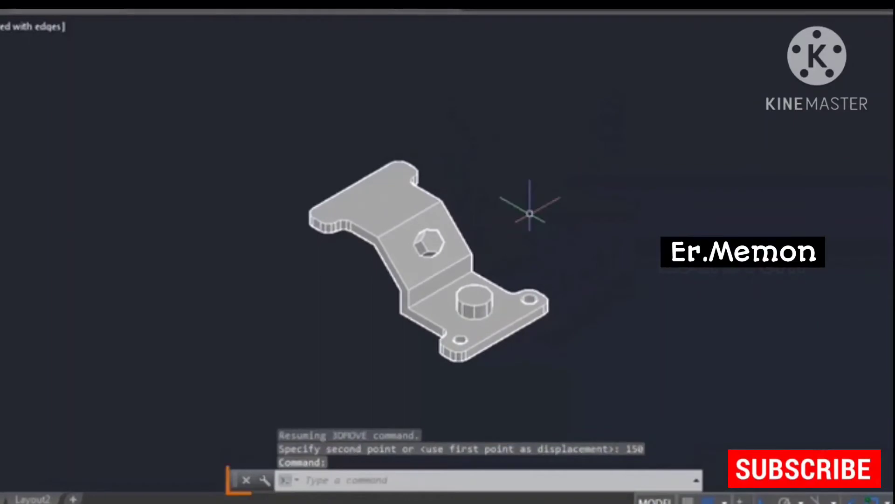
text(QSAVE)
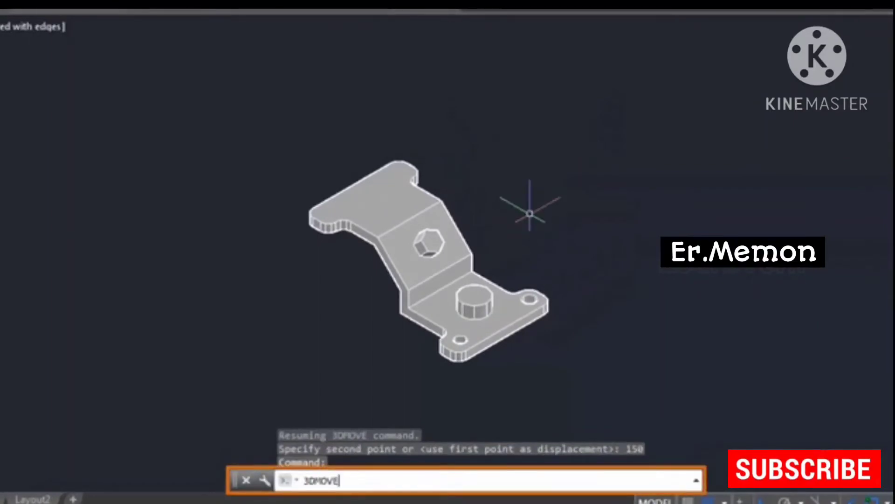
key(Return)
click(415, 281)
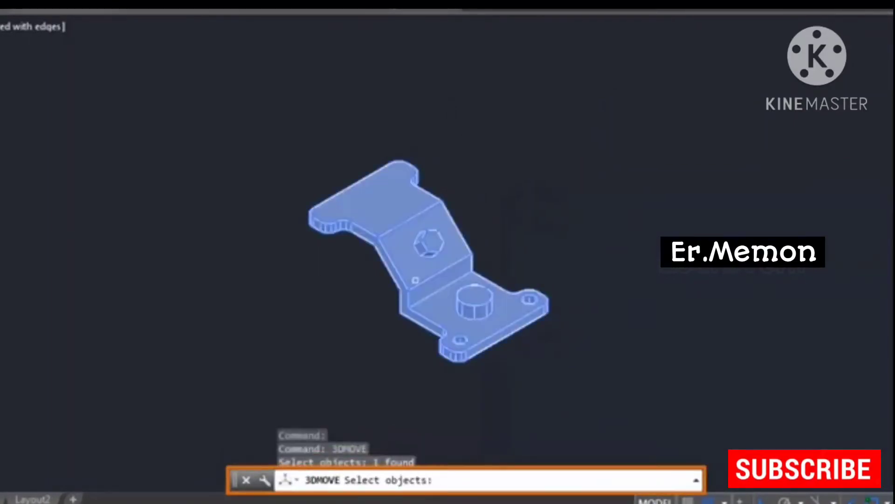
key(Return)
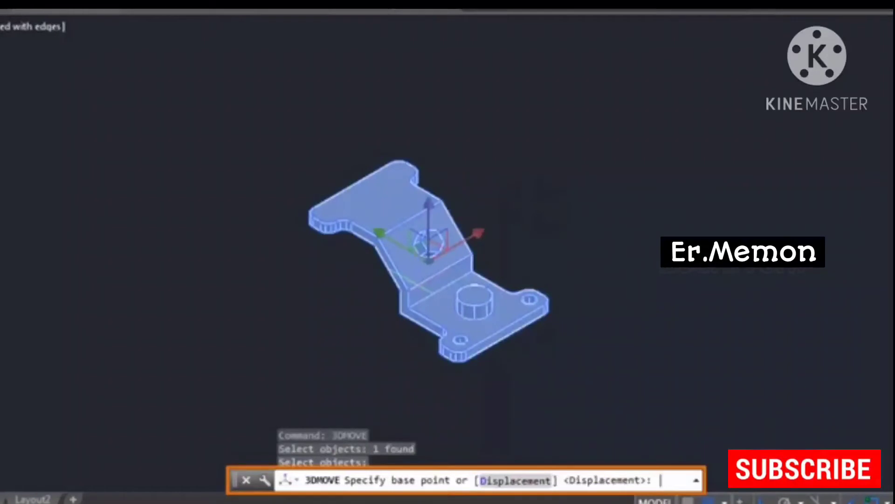
click(513, 481)
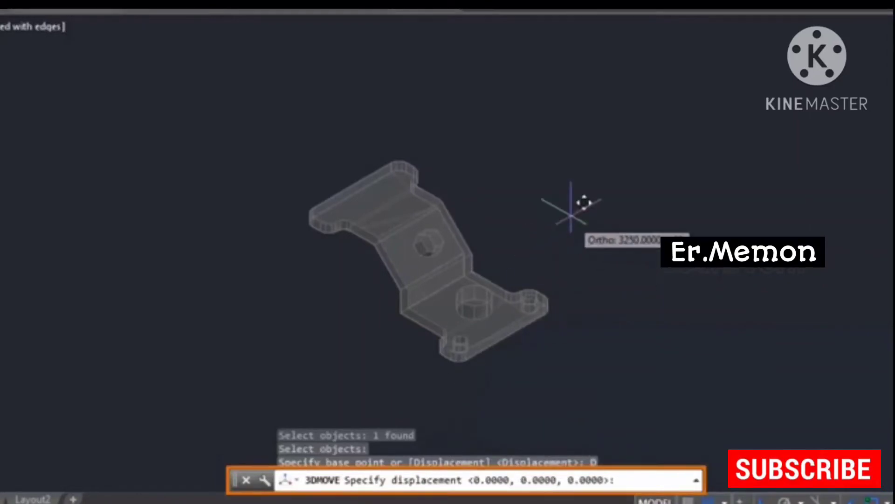
shift+middle_drag(580, 201, 498, 291)
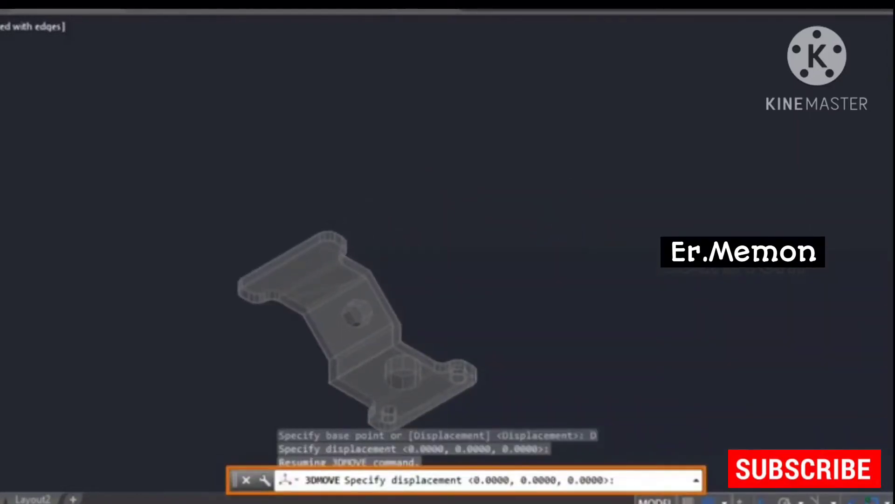
text(1)
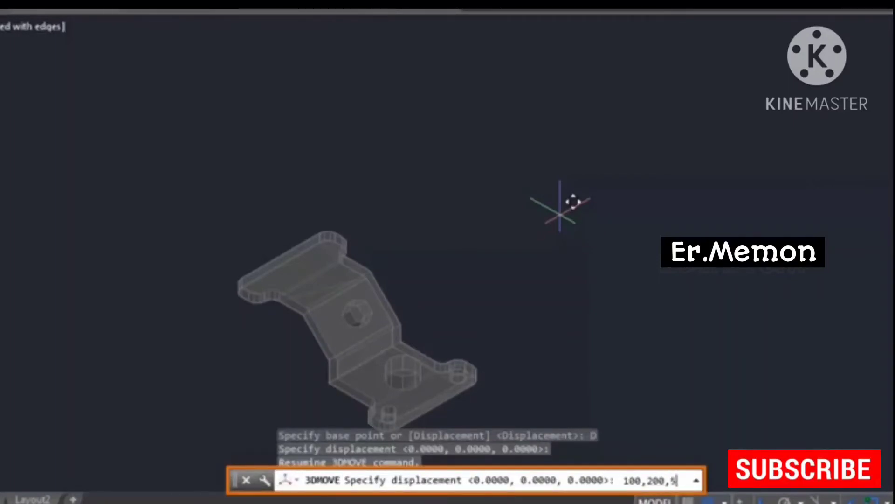
text(00)
key(Return)
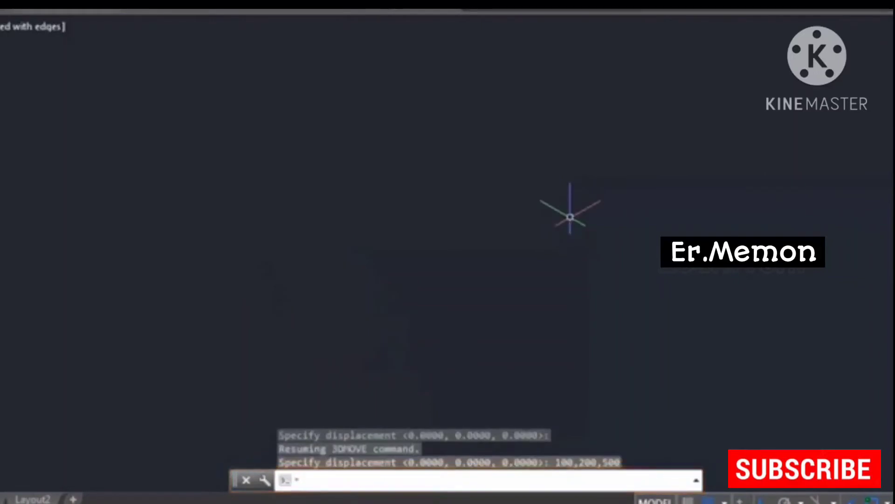
scroll(608, 229, down, 4)
middle_drag(603, 162, 562, 271)
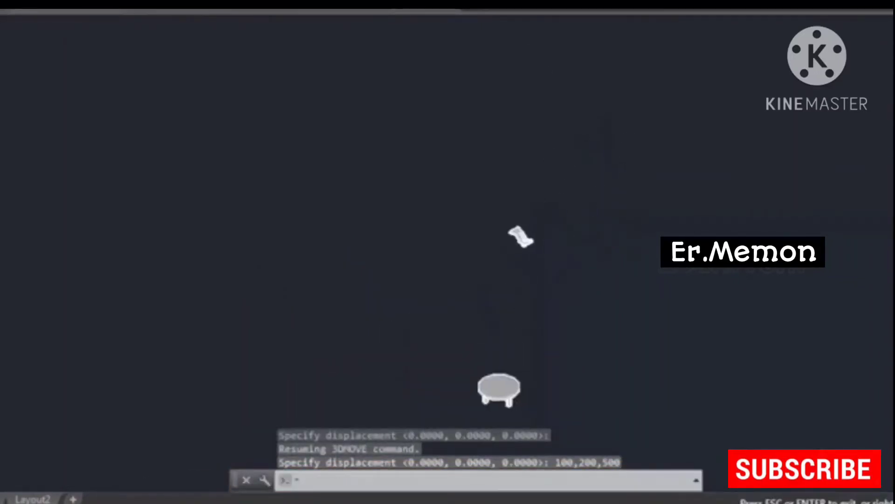
key(Escape)
scroll(636, 194, up, 8)
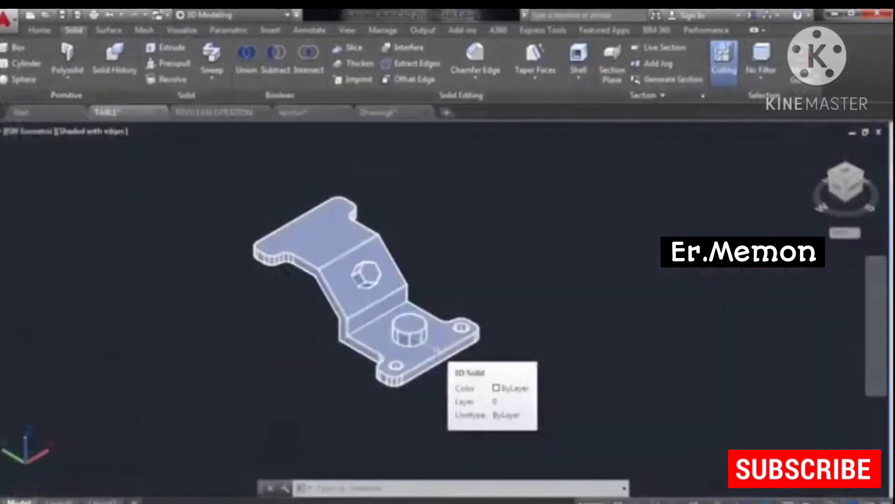
- Mirror the bracket with MIRROR3D about an XY plane through a point just below its nearest mounting ear, keeping the source object
text(3D)
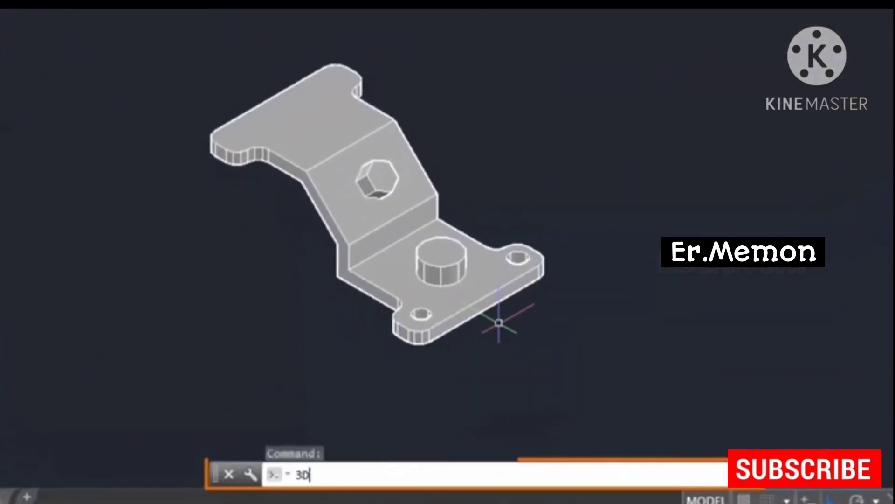
text(M)
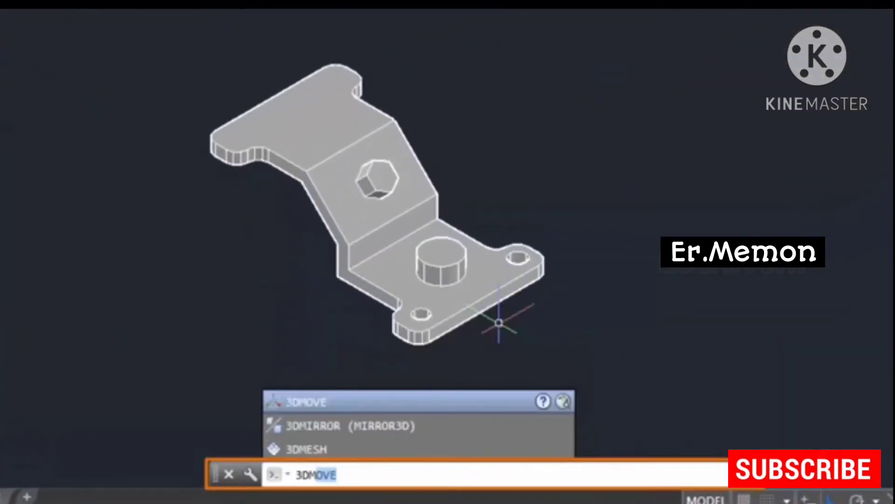
text(I)
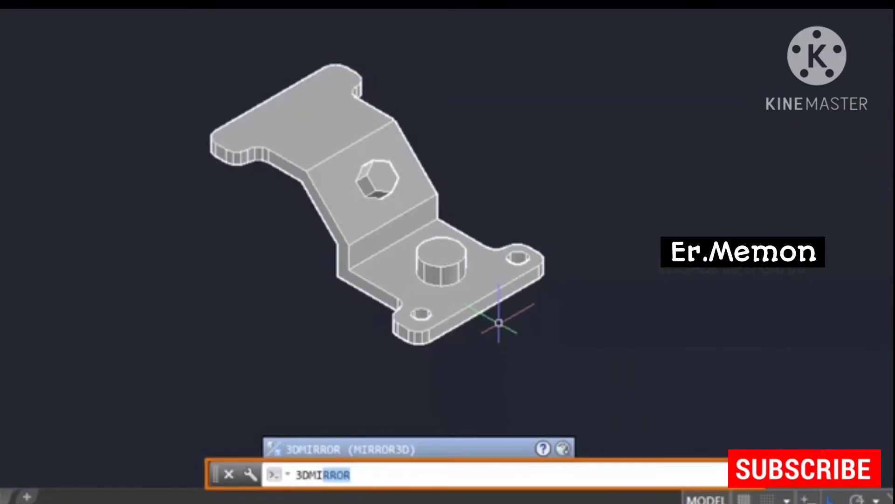
key(Return)
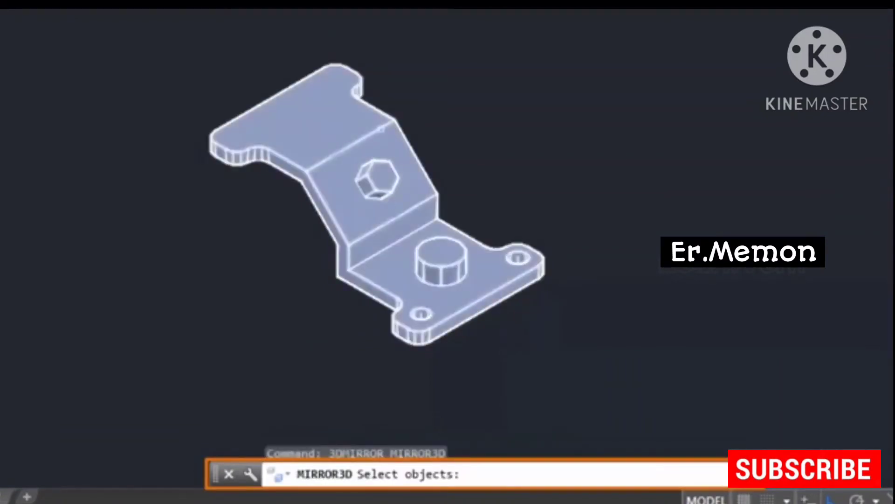
click(328, 165)
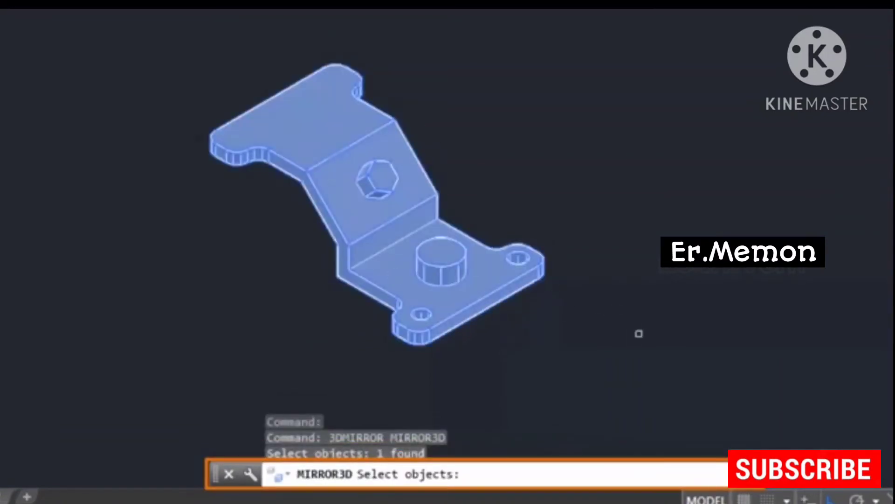
key(Return)
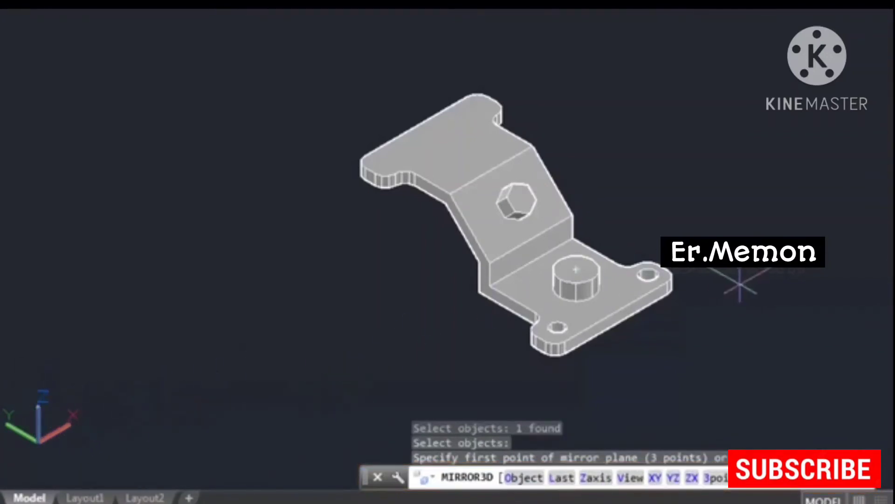
middle_drag(739, 280, 658, 276)
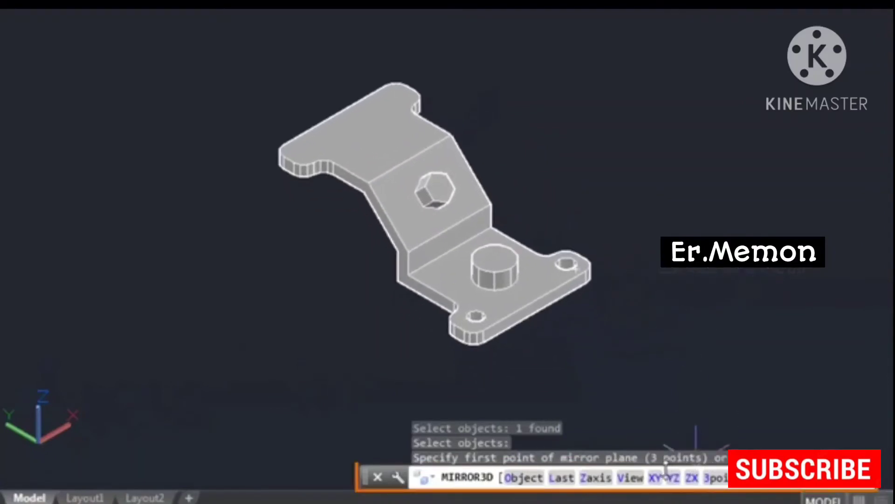
click(657, 478)
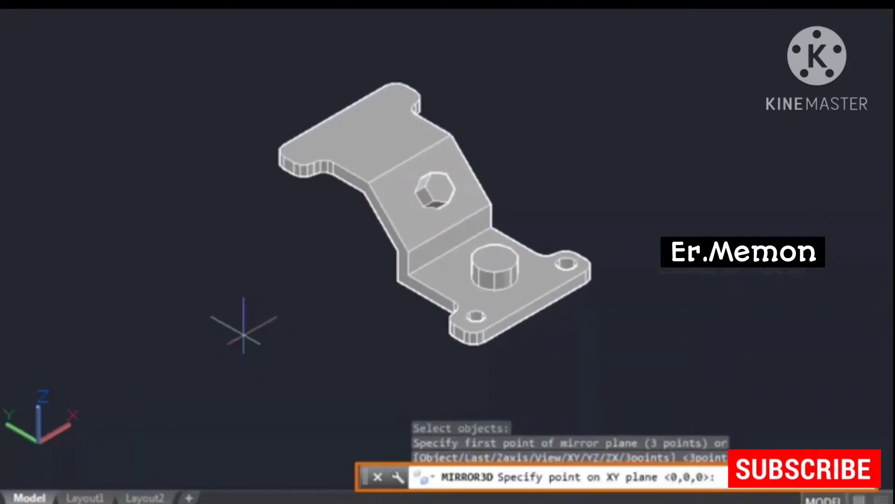
middle_drag(306, 324, 366, 301)
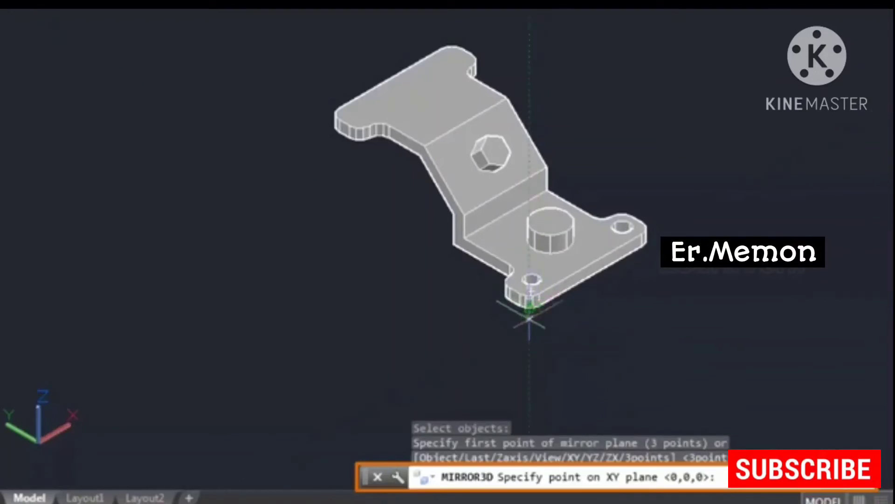
click(531, 333)
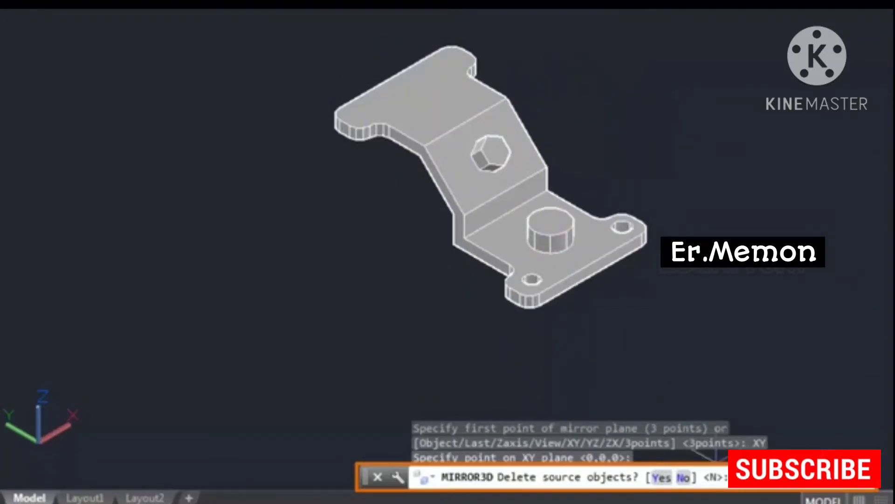
key(Return)
scroll(573, 339, up, 2)
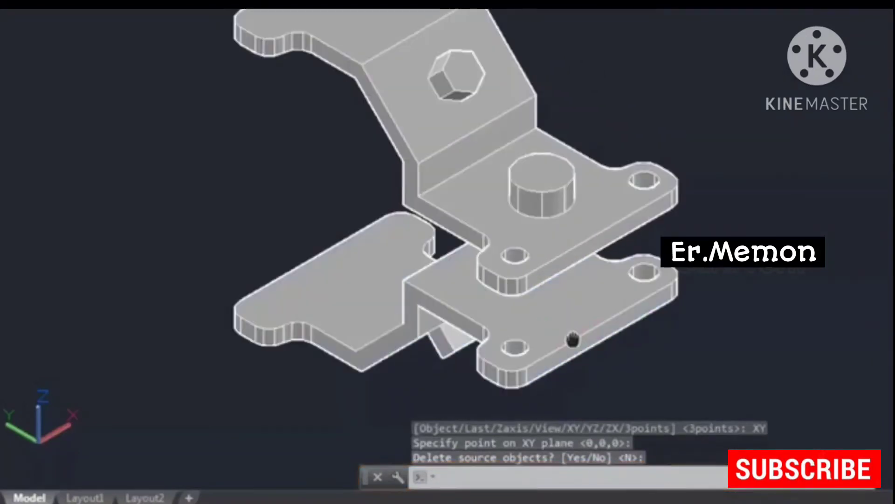
- Delete the mirrored copy below the original bracket
middle_drag(573, 339, 693, 321)
click(476, 254)
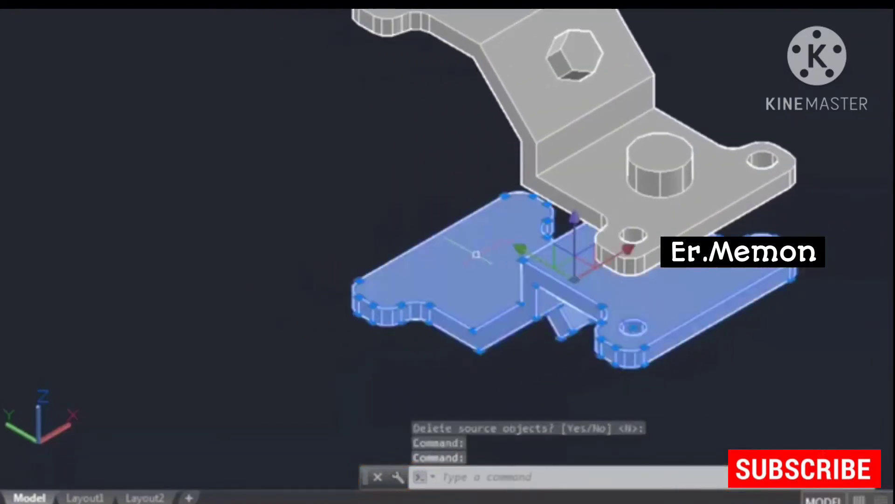
mouse_move(602, 322)
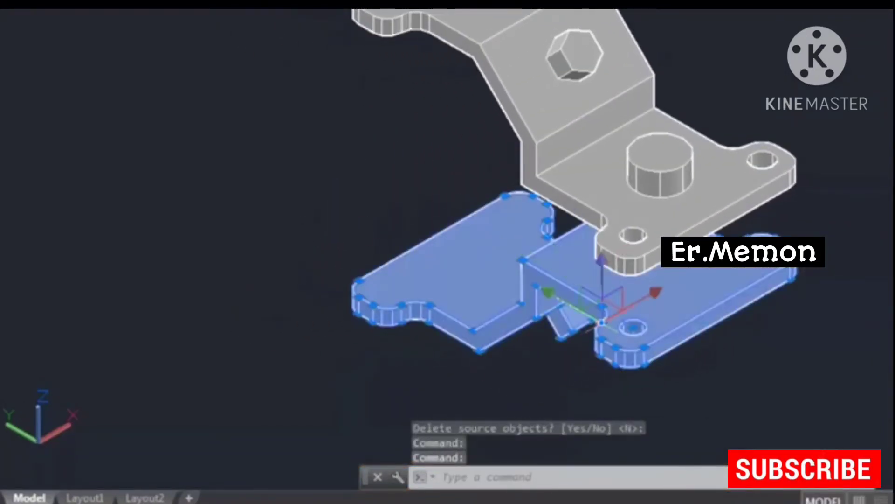
key(Escape)
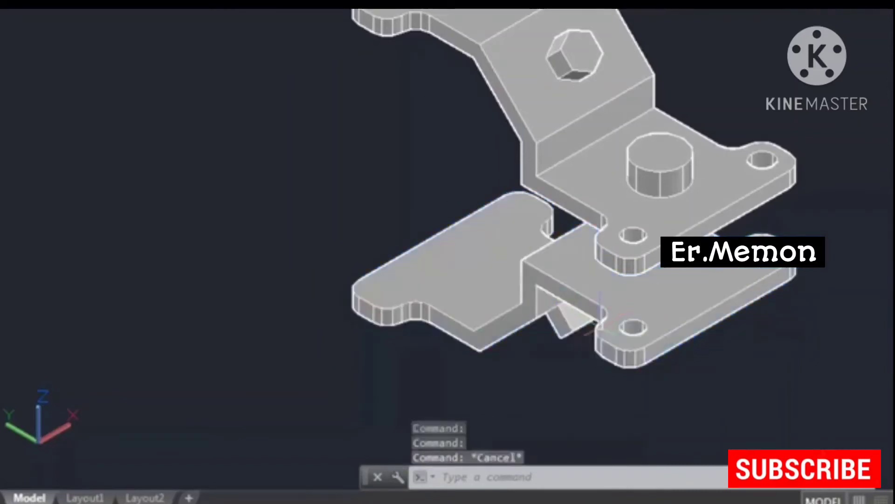
click(461, 265)
key(Delete)
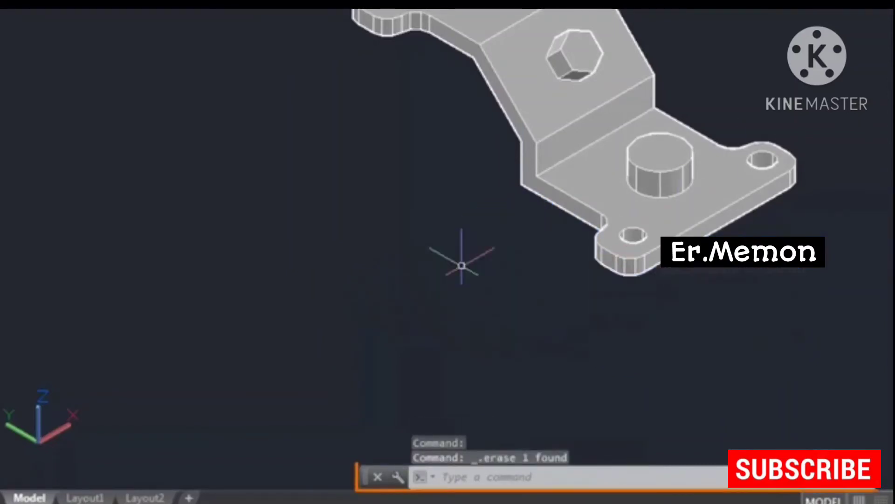
- Mirror the bracket with MIRROR3D about an XY plane through the bottom edge of its nearest mounting ear, keeping the source object
text(MIRROR3D)
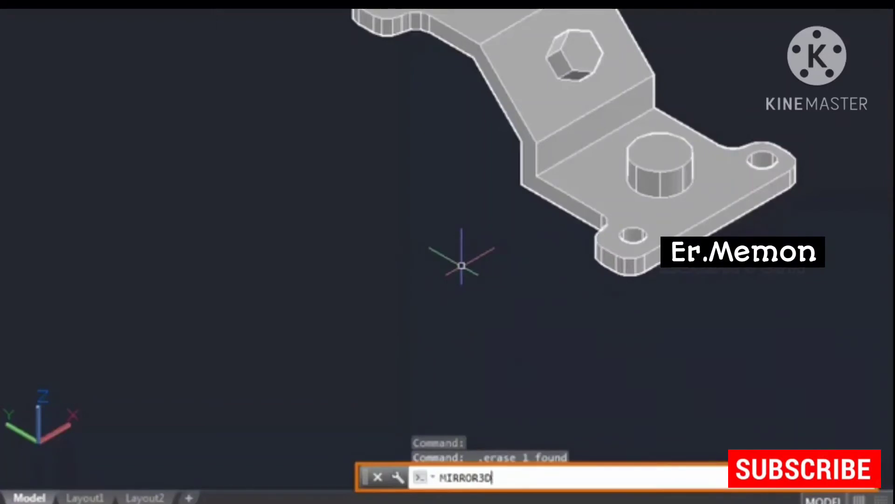
key(Return)
click(552, 140)
click(553, 121)
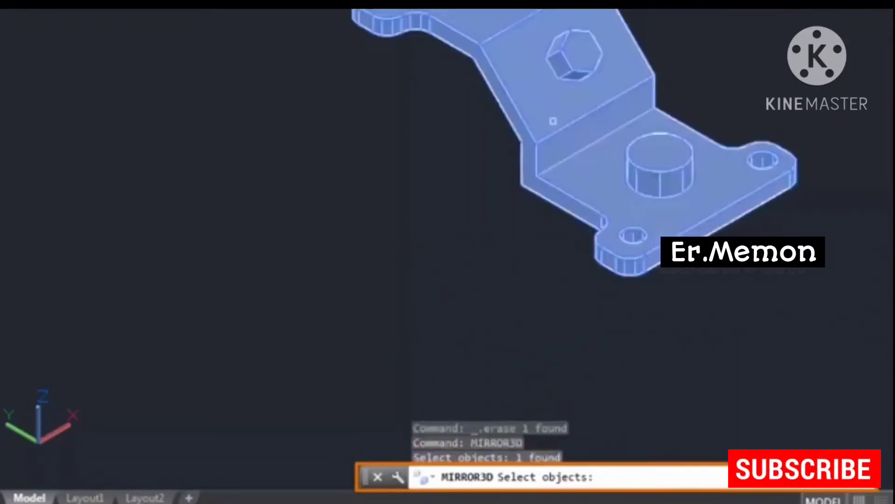
key(Return)
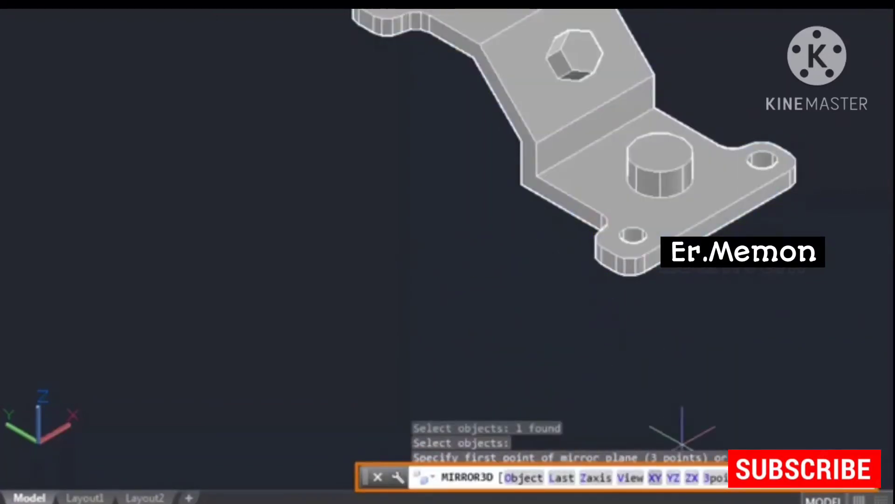
text(xy)
key(Return)
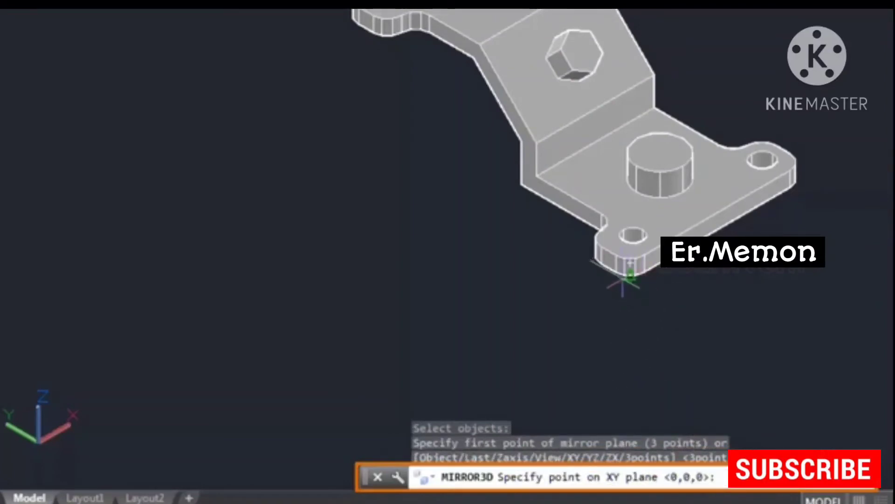
click(602, 260)
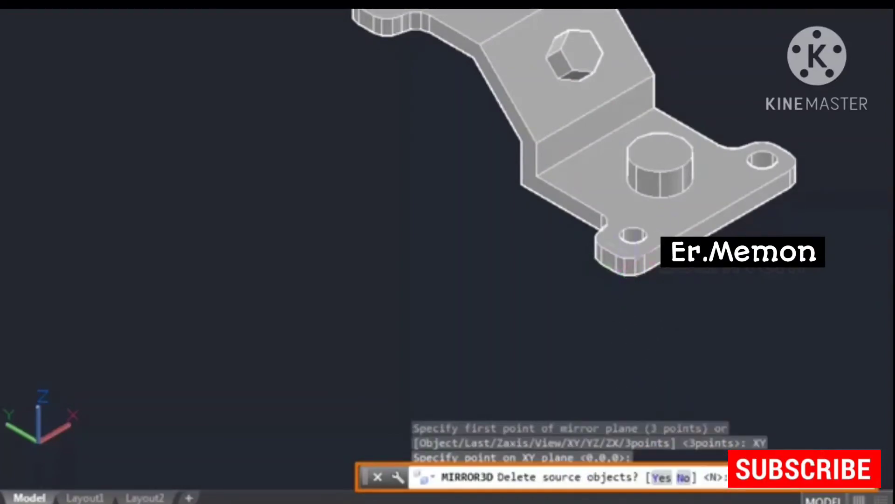
key(Return)
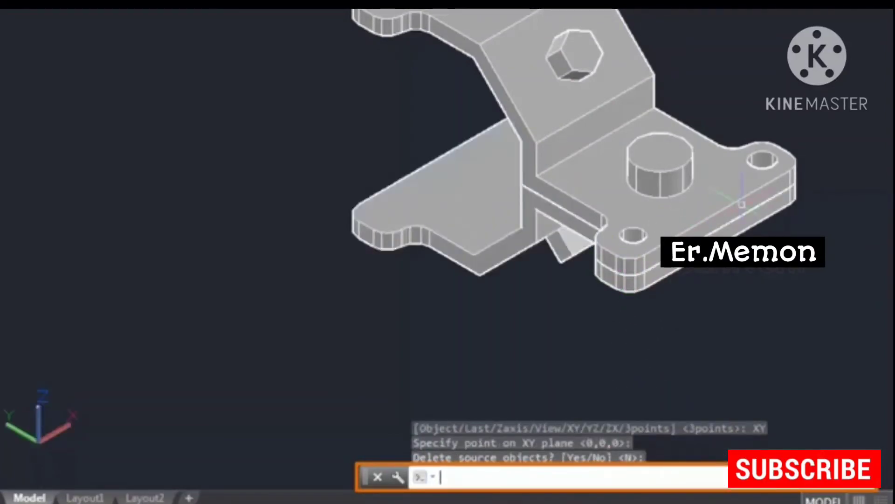
scroll(579, 217, up, 2)
scroll(615, 265, up, 3)
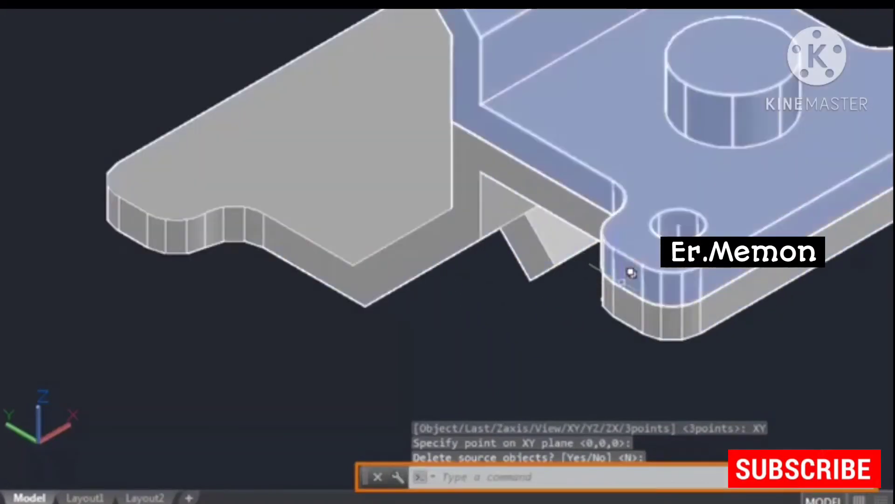
scroll(621, 268, down, 4)
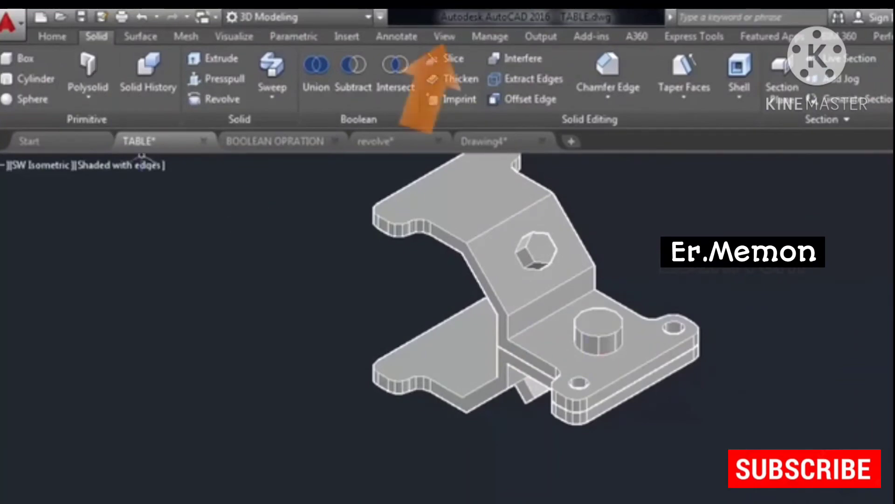
- Turn on the navigation bar and orbit the stacked brackets slightly with 3DORBIT
click(444, 36)
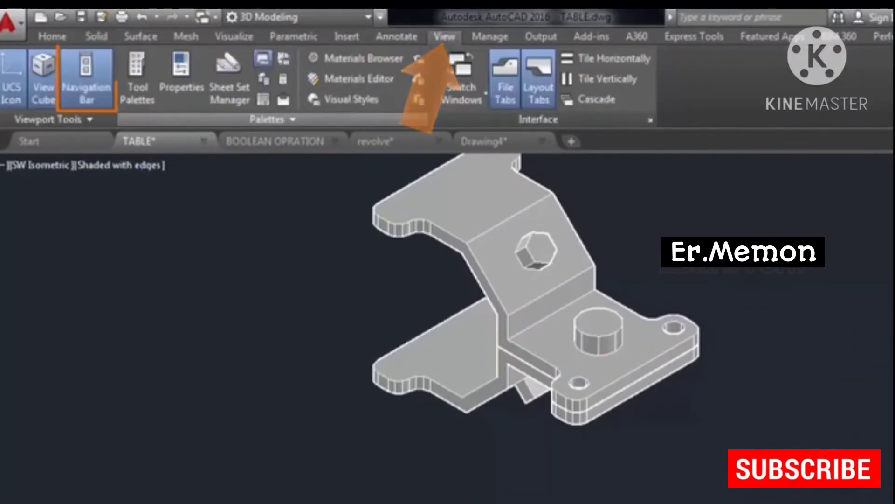
click(86, 75)
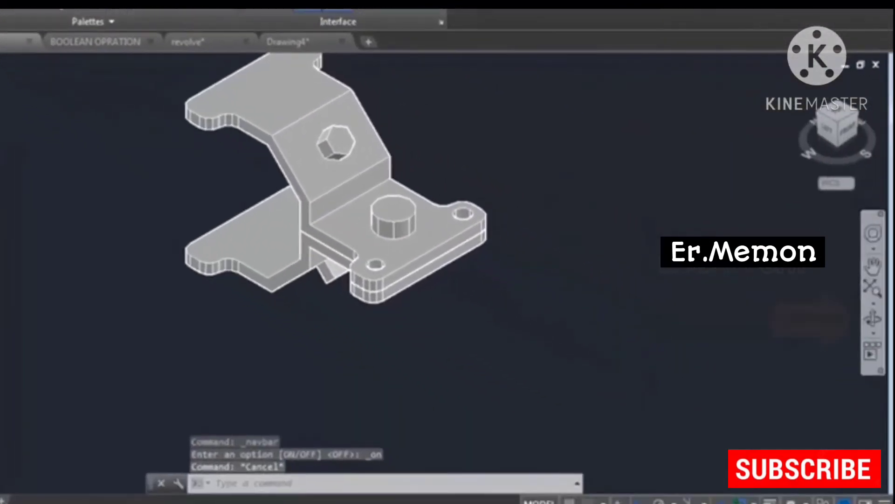
click(873, 318)
drag(403, 283, 462, 327)
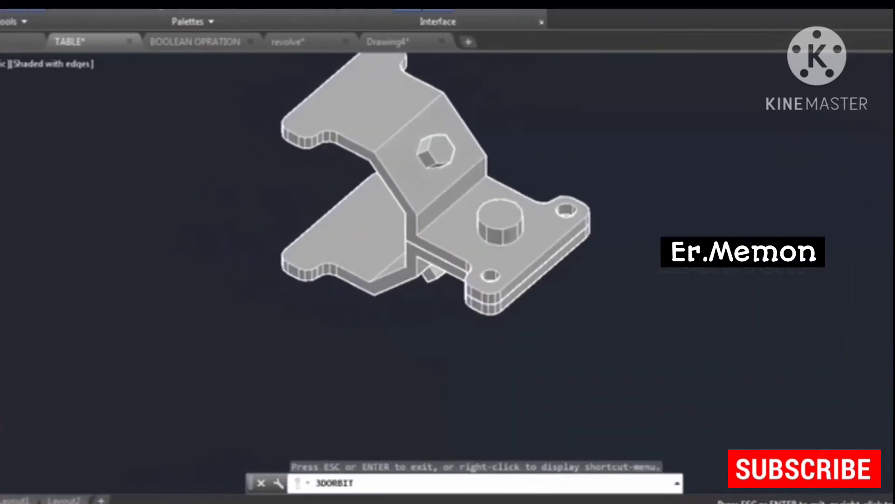
key(Escape)
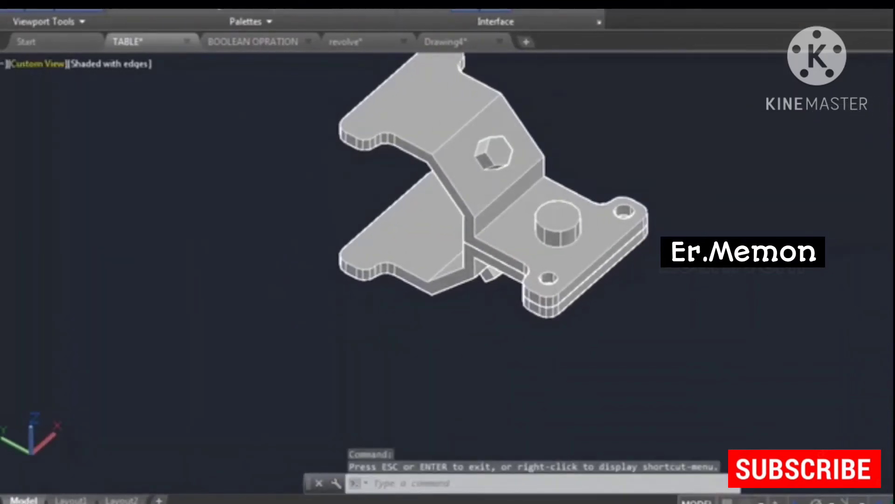
- Set the view to SW Isometric
click(38, 64)
click(87, 207)
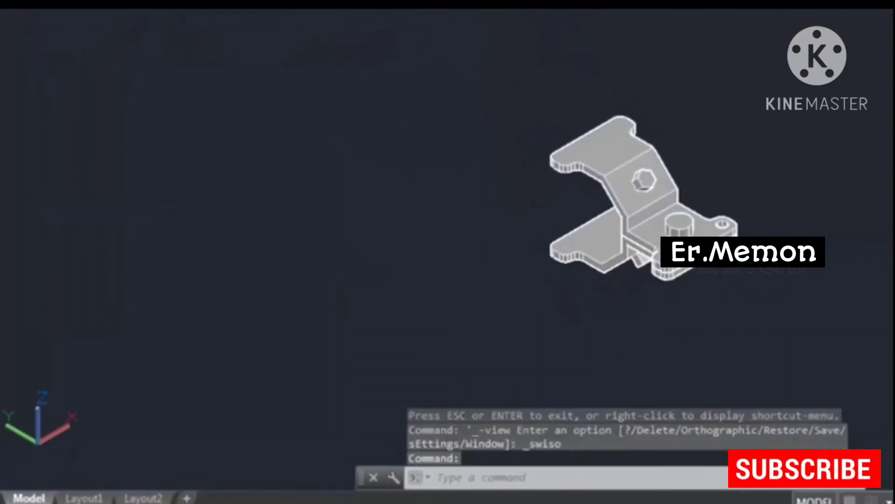
- Mirror the upper bracket with MIRROR3D about a YZ plane through the outer edge of its nearest mounting ear, keeping the source object
text(3DORBIT)
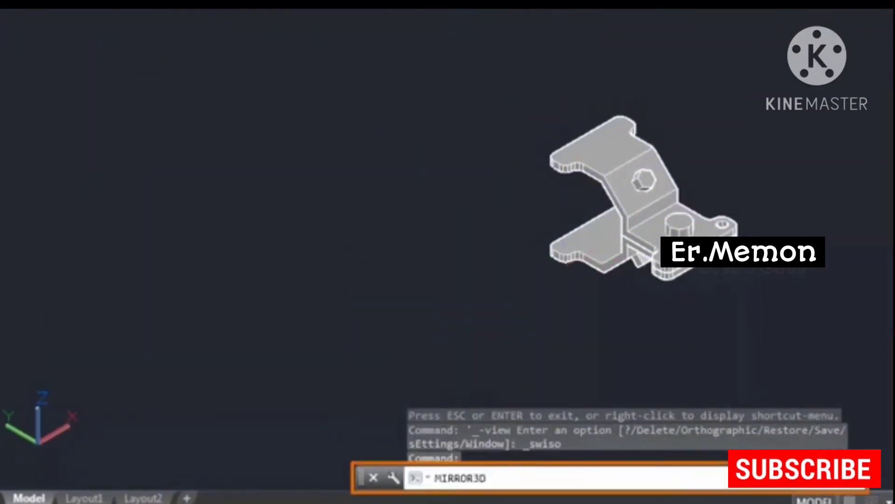
key(Return)
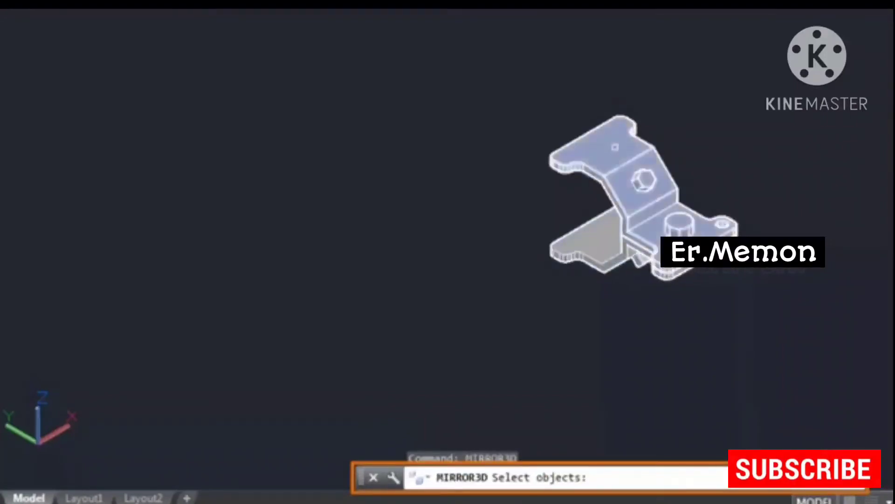
click(615, 147)
middle_drag(667, 271, 616, 304)
key(Return)
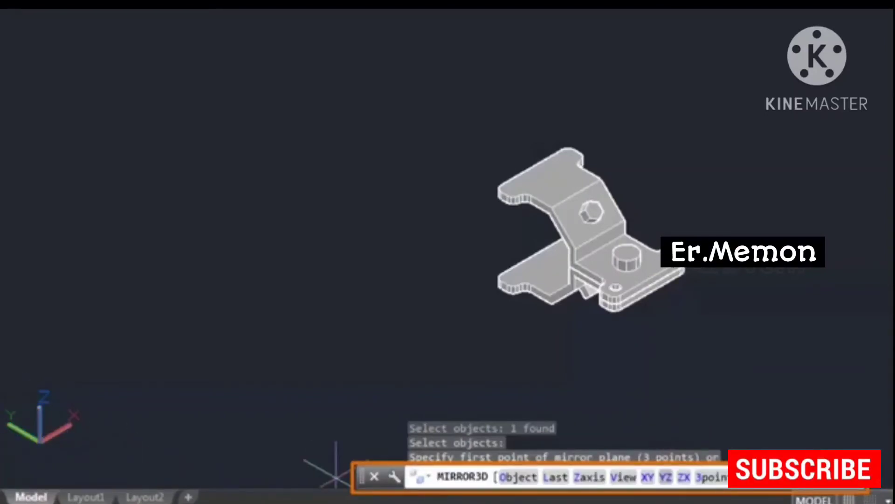
click(666, 477)
scroll(578, 303, up, 5)
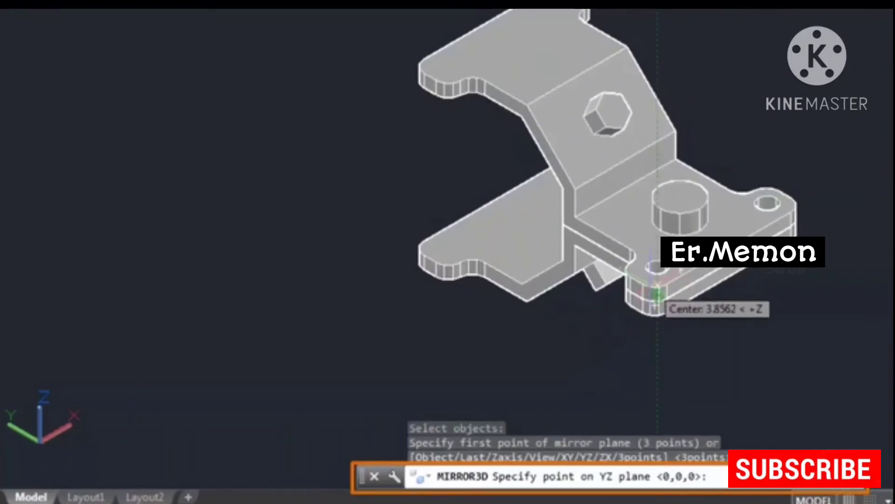
scroll(658, 295, up, 3)
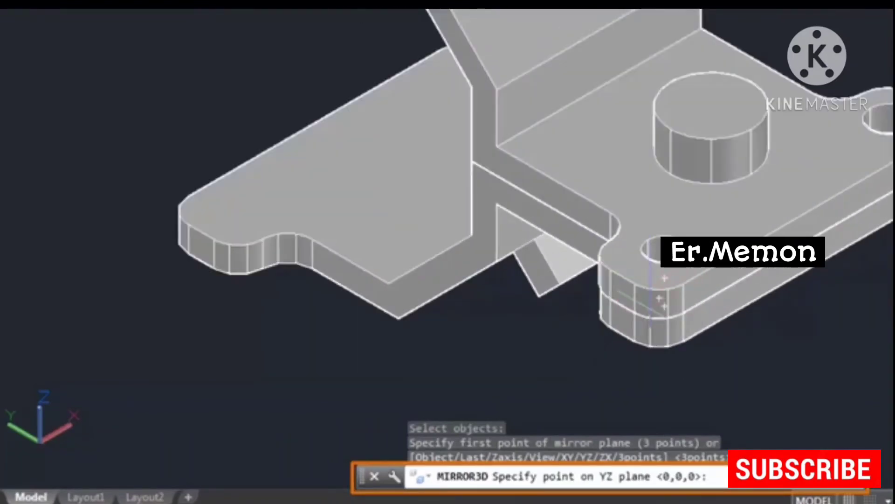
click(633, 282)
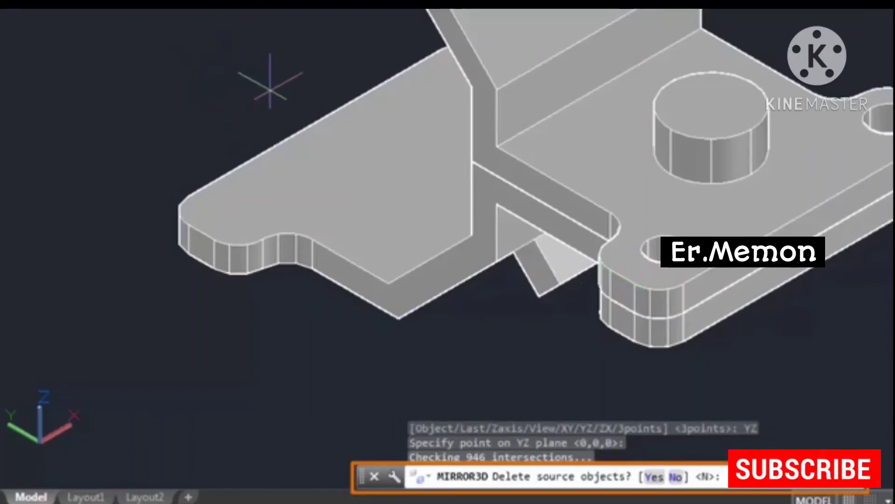
key(Return)
scroll(425, 134, down, 2)
middle_drag(468, 221, 562, 209)
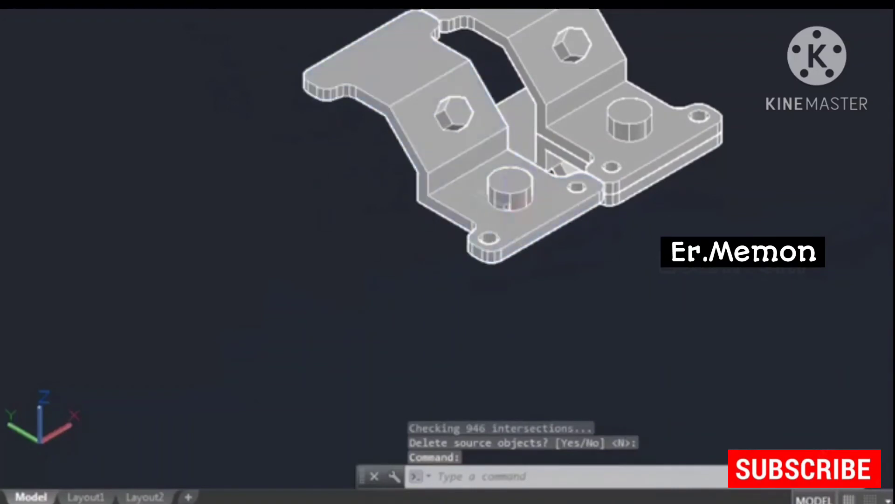
scroll(582, 240, up, 4)
key(Escape)
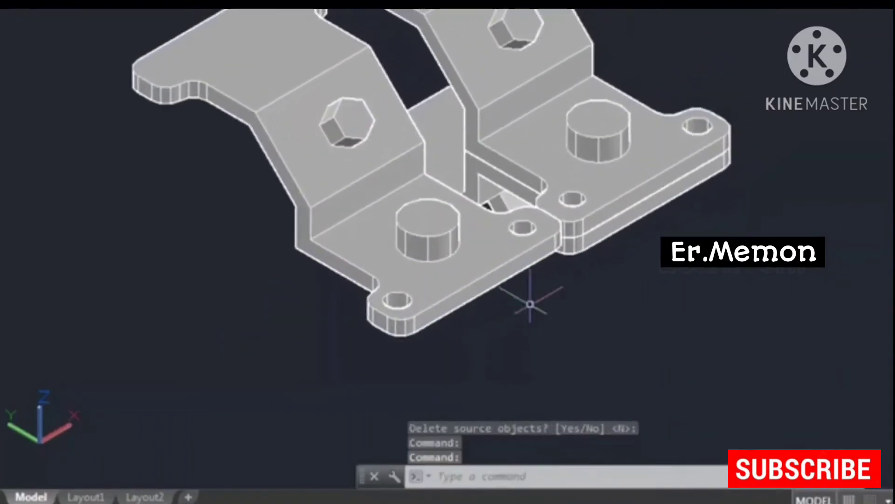
- Draw a line 25 long along the X axis outward from the edge of the original bracket's far mounting ear
middle_drag(709, 144, 644, 328)
middle_drag(711, 265, 712, 239)
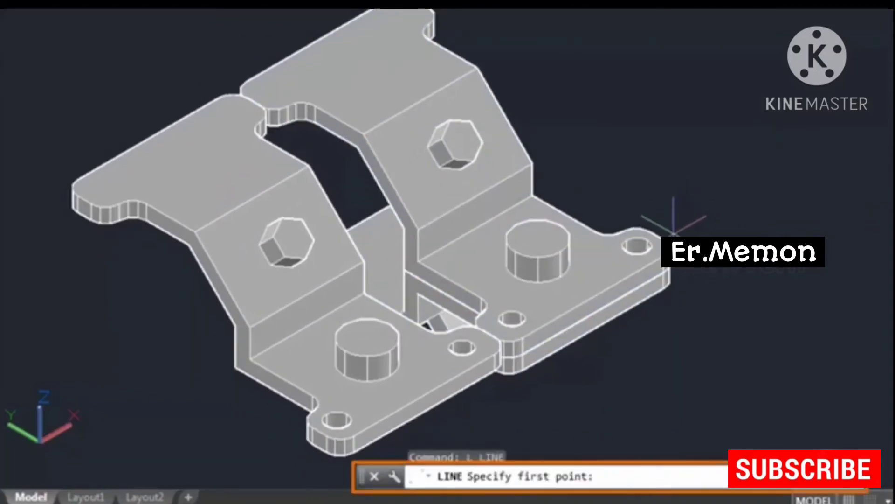
click(663, 239)
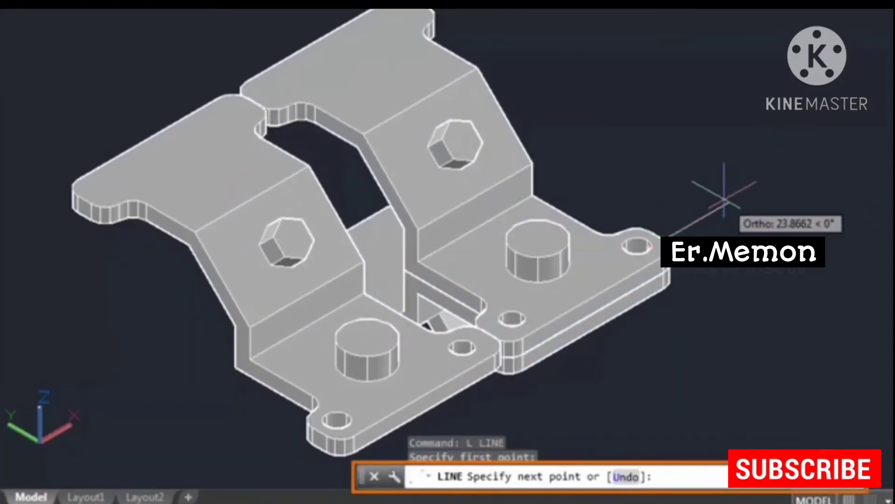
text(25)
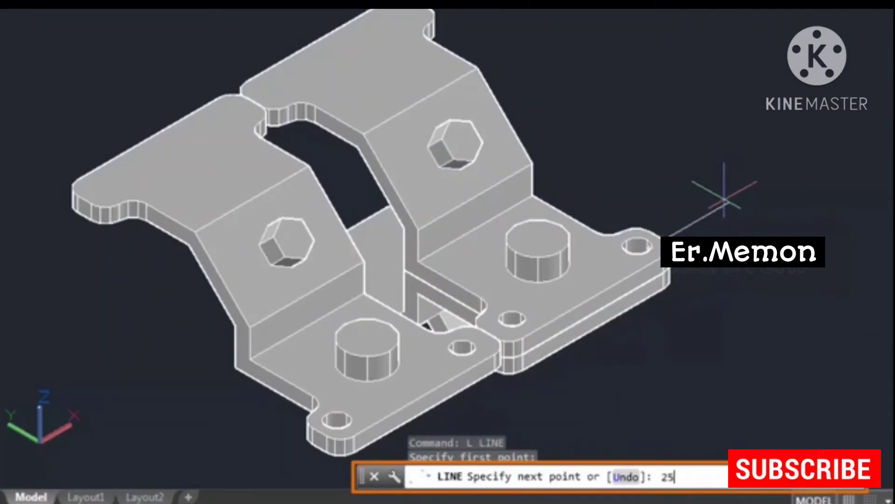
key(Return)
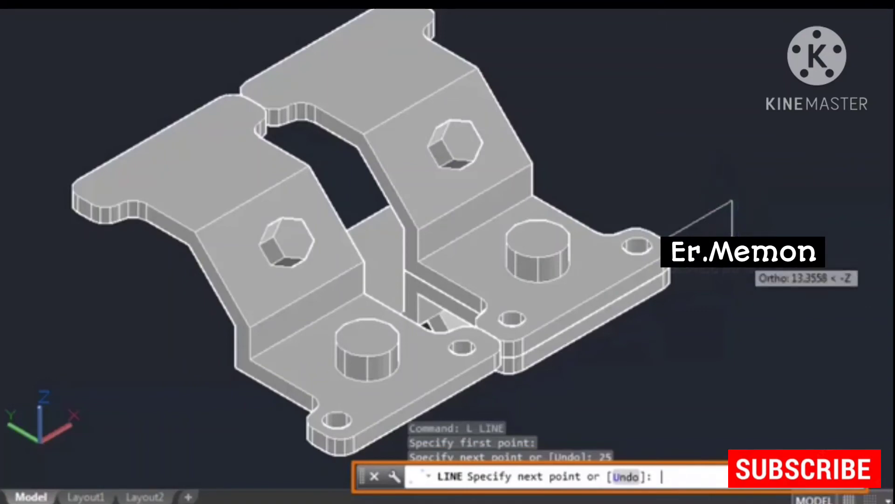
key(Return)
middle_drag(527, 112, 480, 135)
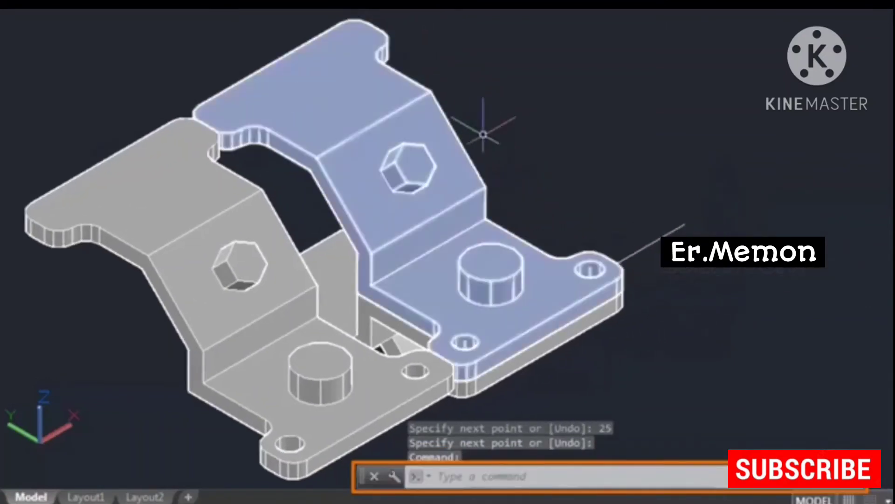
- Mirror the original upper bracket with MIRROR3D about a YZ plane through the free end of the 25-long line, keeping the source object
text(LINE)
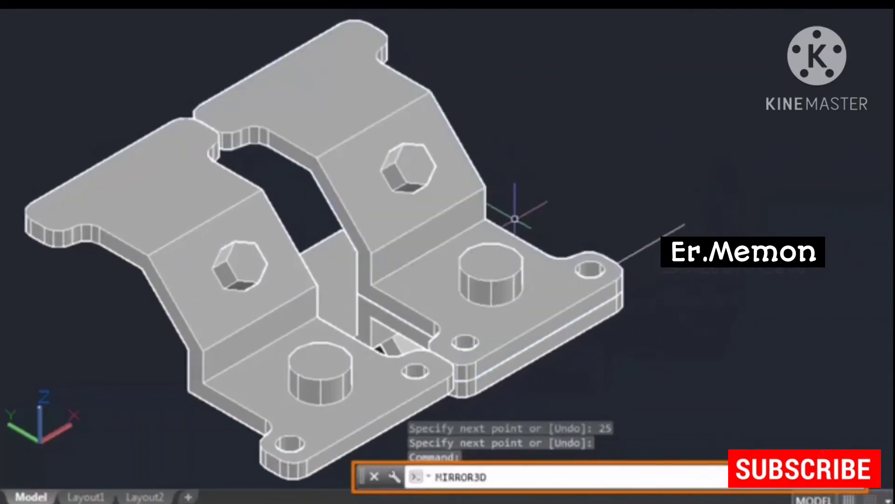
key(Return)
click(342, 114)
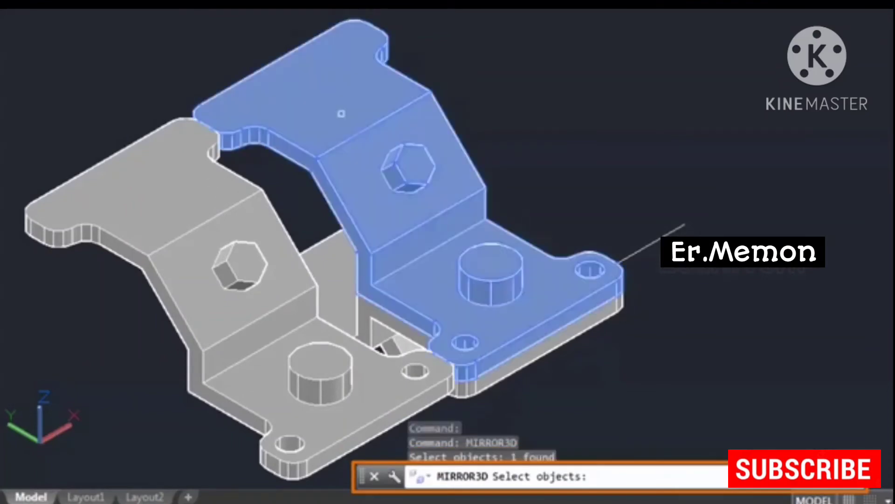
key(Return)
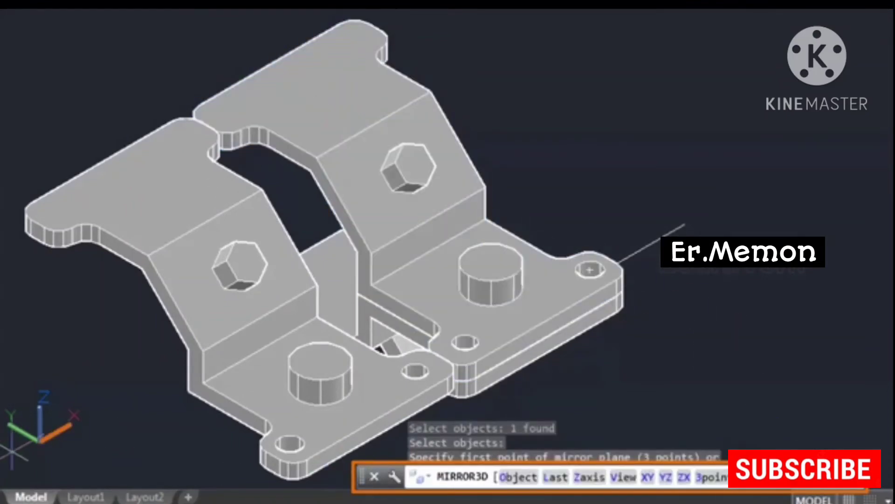
middle_drag(165, 412, 208, 382)
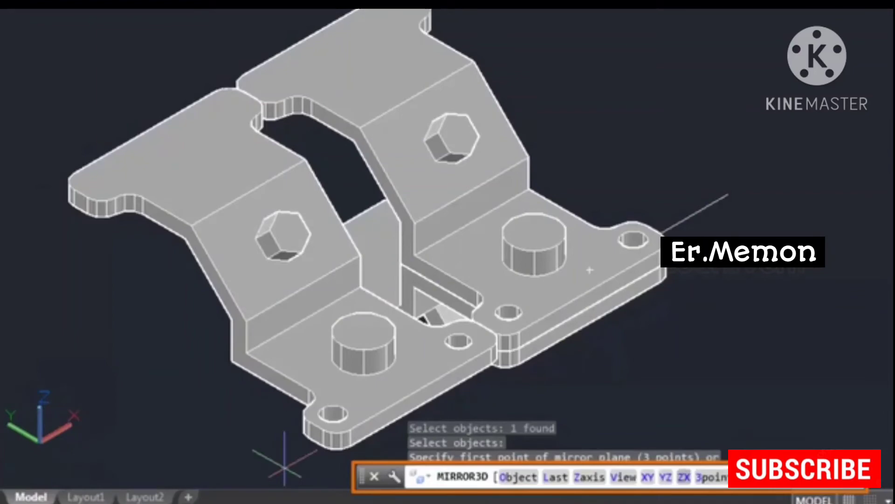
text(yz)
key(Return)
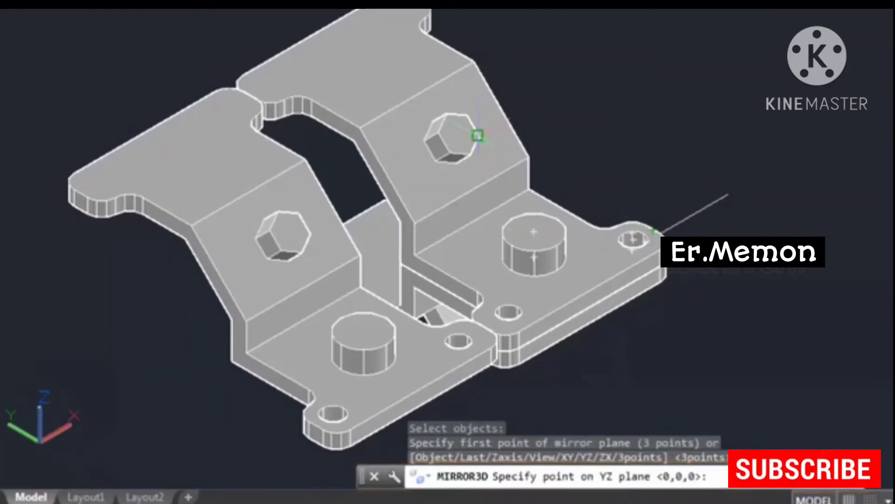
click(707, 188)
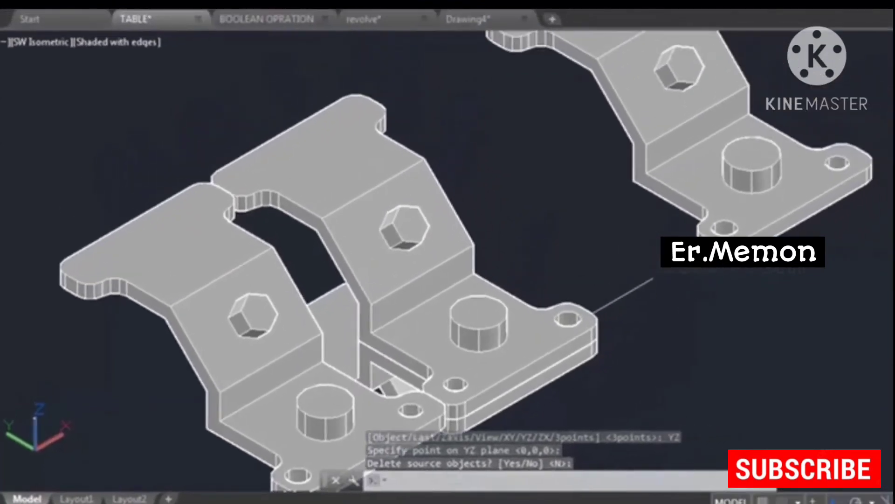
key(Return)
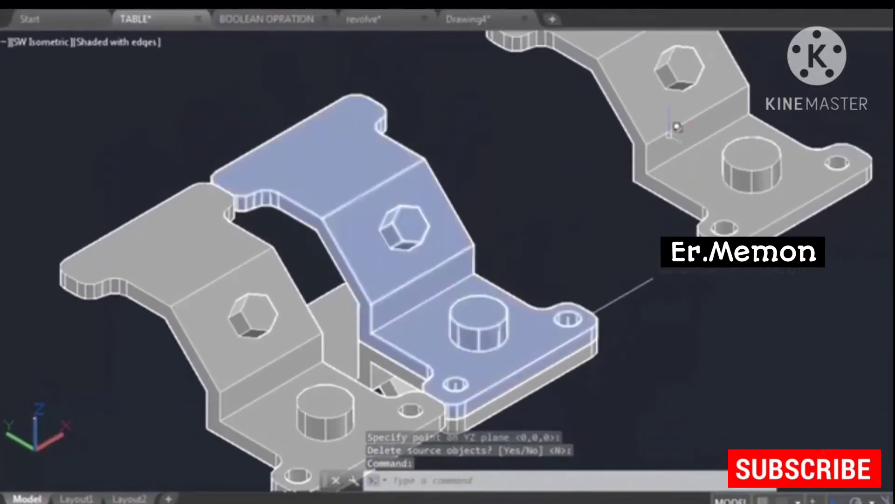
scroll(615, 238, down, 2)
scroll(653, 261, up, 2)
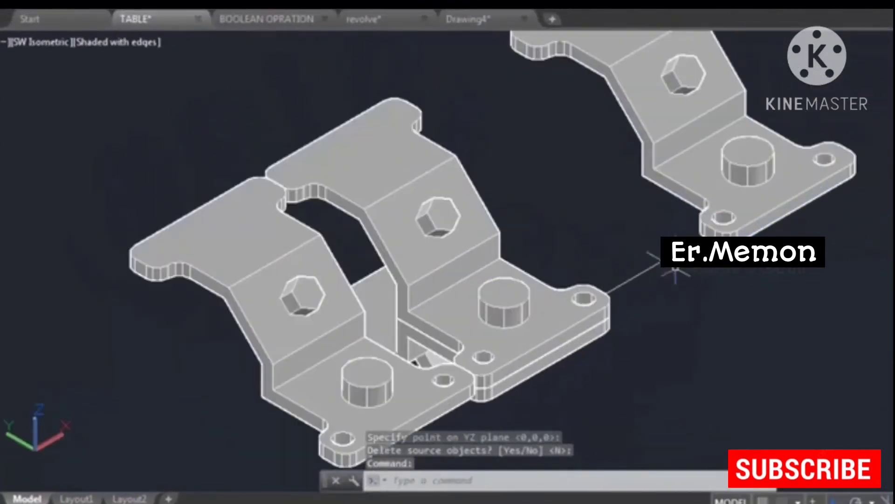
- Erase the construction line extending from the bracket's far mounting ear
click(676, 290)
click(652, 271)
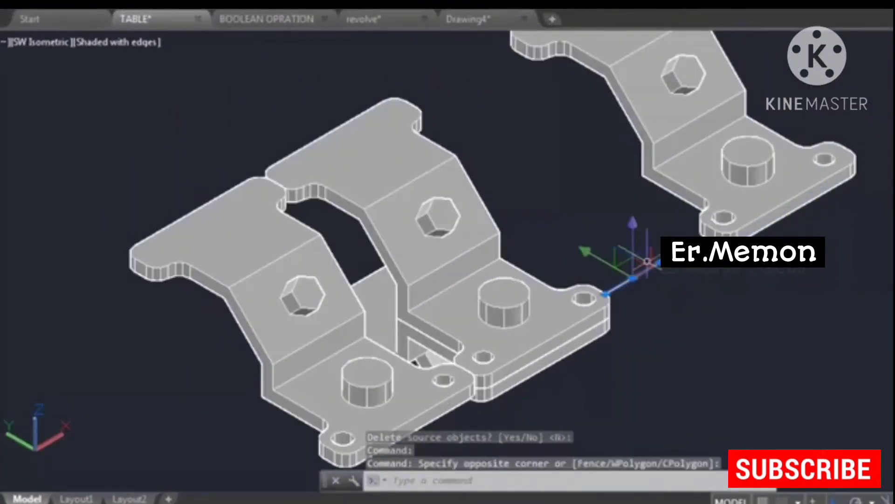
key(Delete)
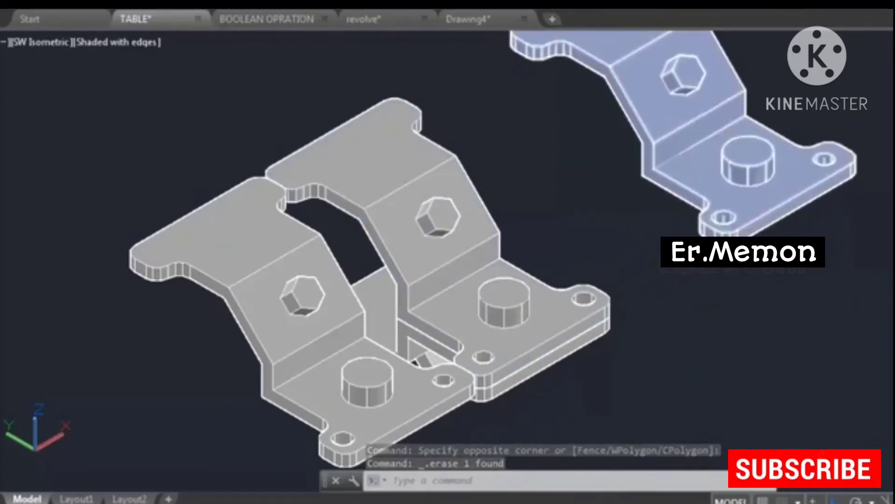
key(Escape)
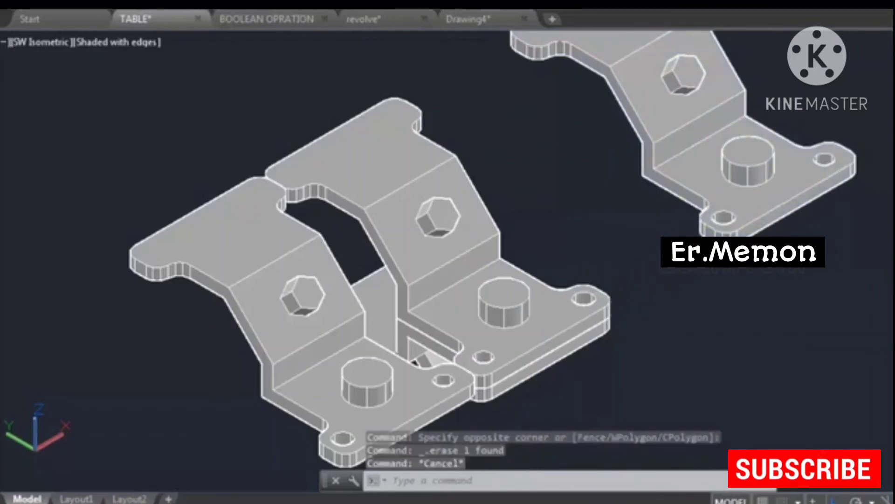
- Mirror the original upper bracket with MIRROR3D about the ZX plane through the origin 0,0,0, keeping the source object
middle_drag(491, 287, 483, 249)
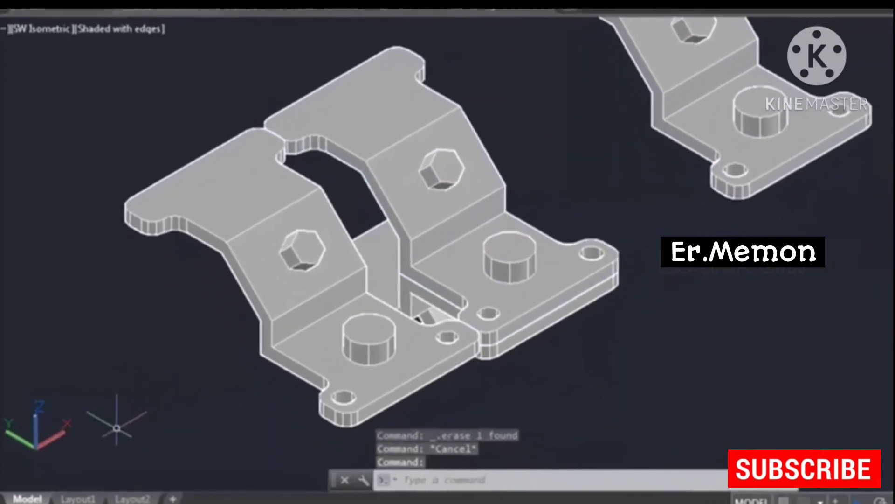
text(MIRROR3D)
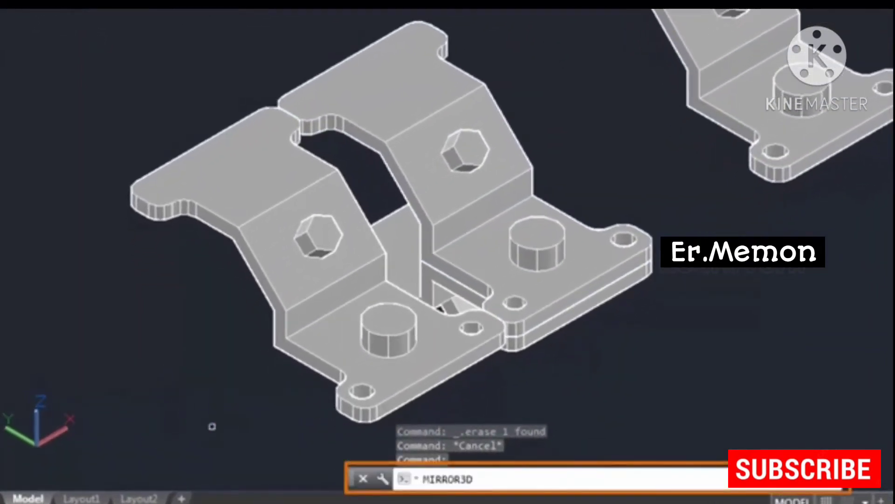
key(Return)
click(498, 159)
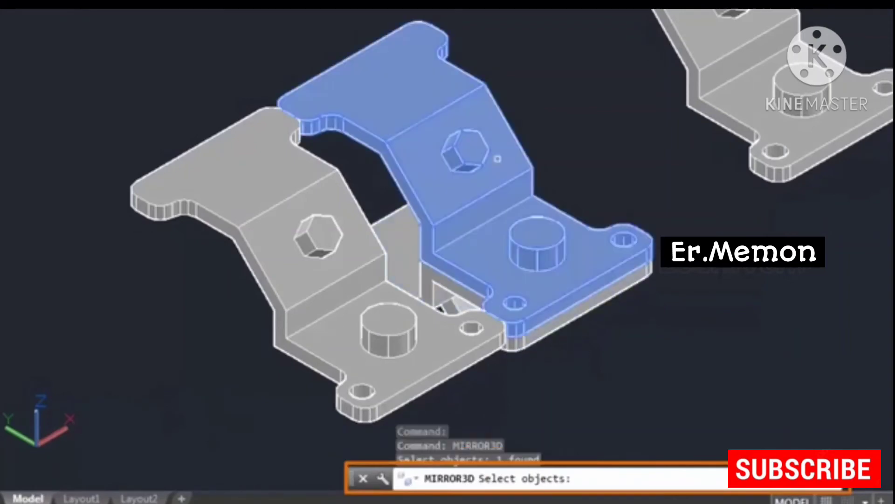
key(Return)
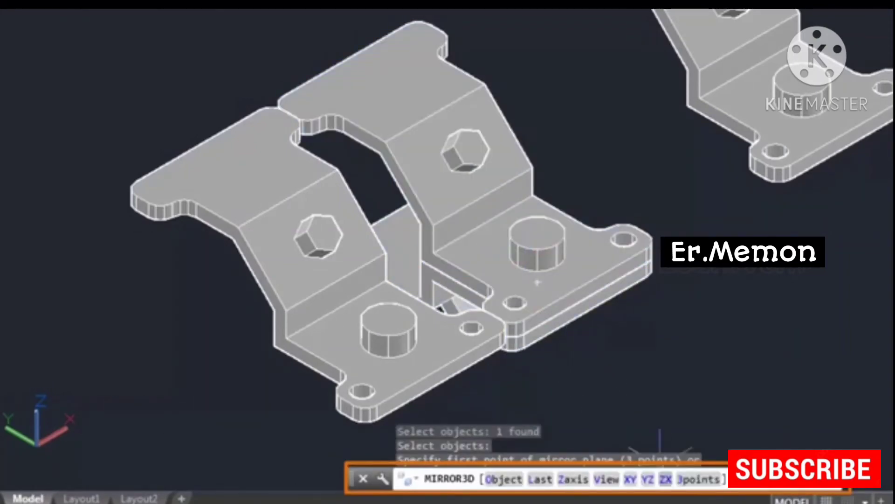
click(665, 479)
middle_drag(712, 372, 720, 286)
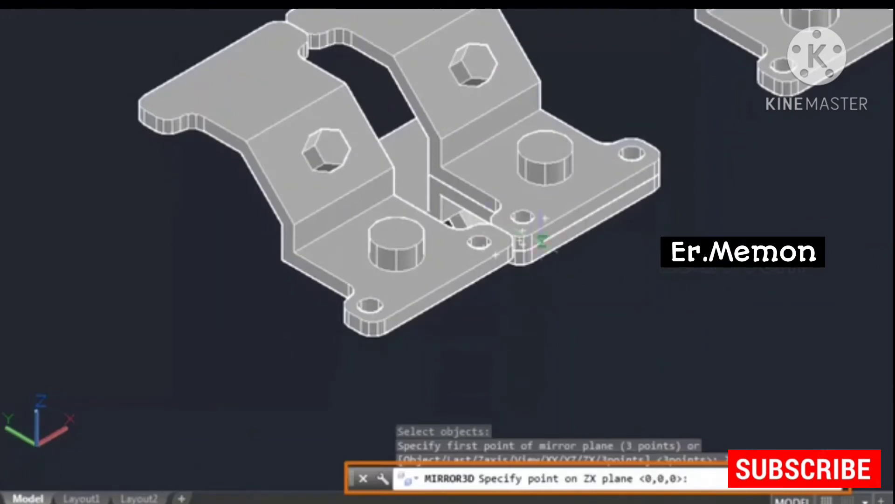
key(Return)
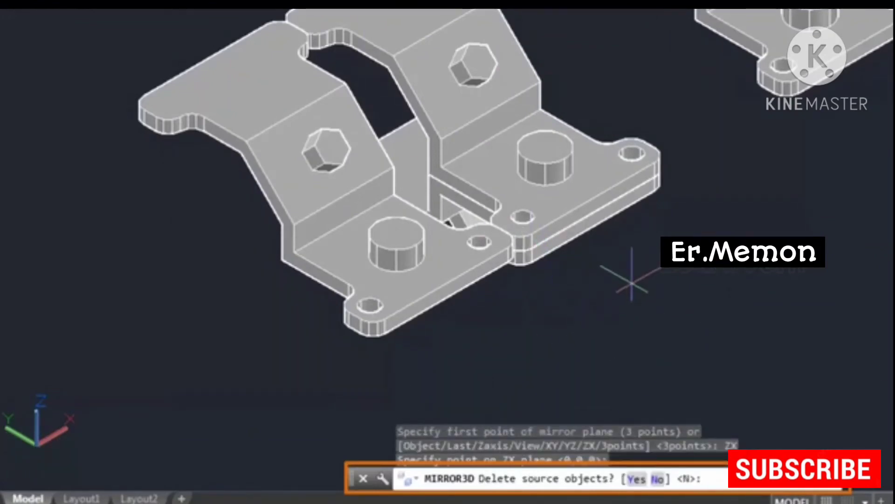
key(Return)
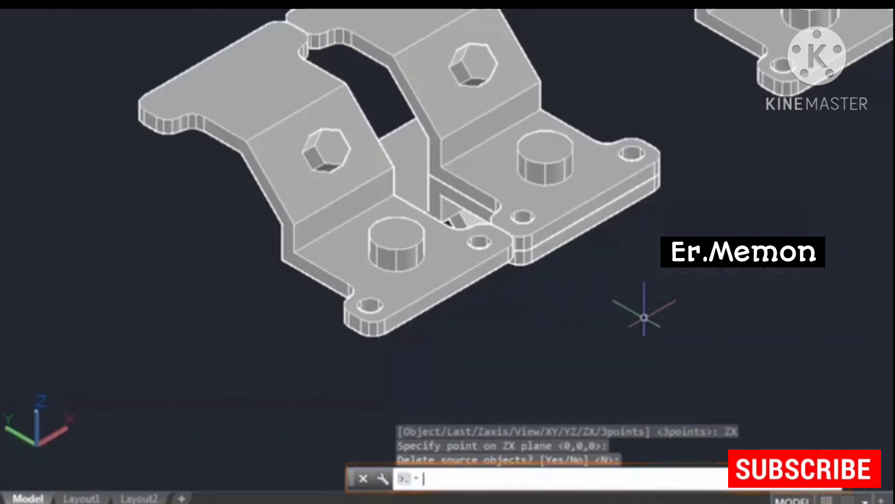
- Erase the distant bracket copy mirrored across the ZX plane
scroll(704, 340, down, 5)
middle_drag(760, 349, 628, 252)
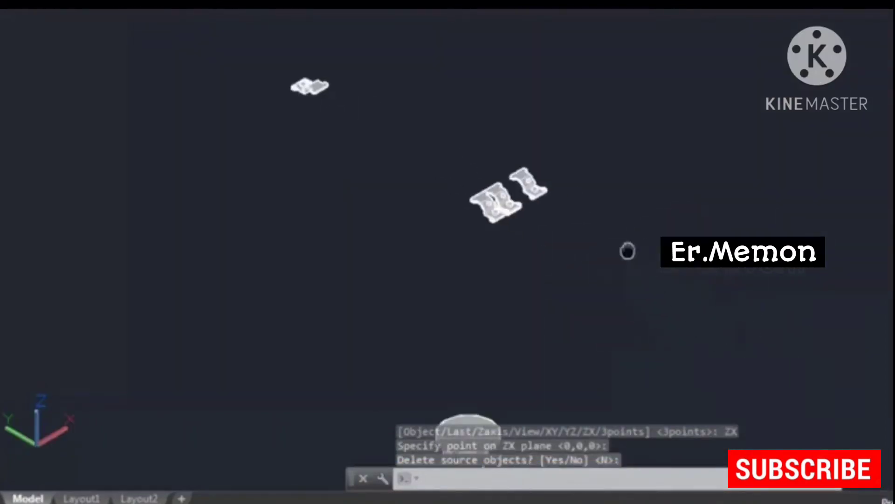
scroll(474, 256, up, 2)
scroll(582, 188, down, 2)
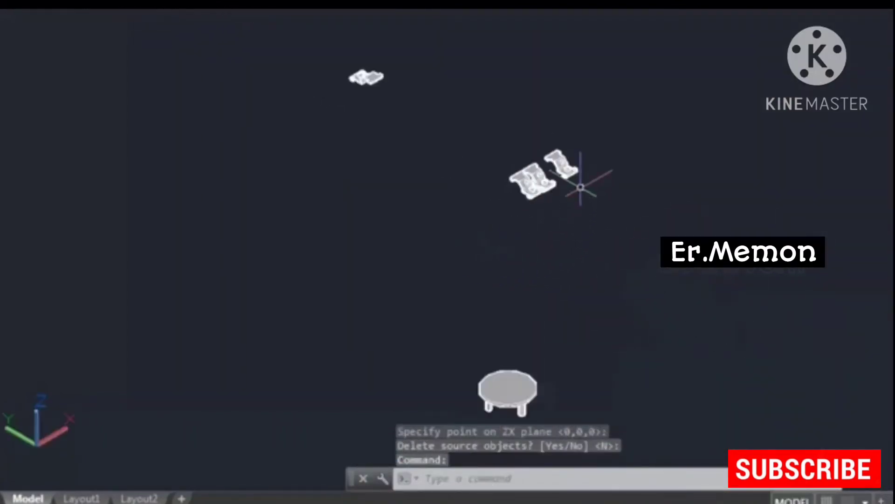
scroll(494, 155, up, 2)
middle_drag(496, 154, 560, 276)
scroll(560, 276, up, 3)
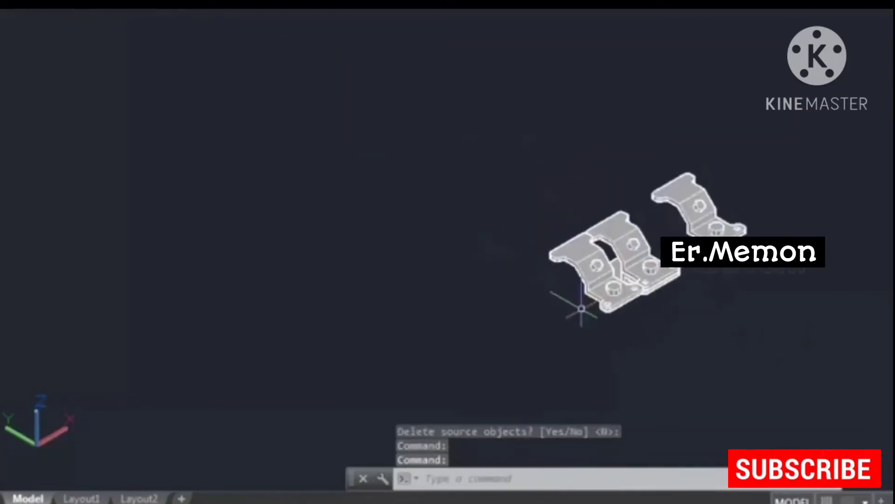
middle_drag(174, 44, 218, 101)
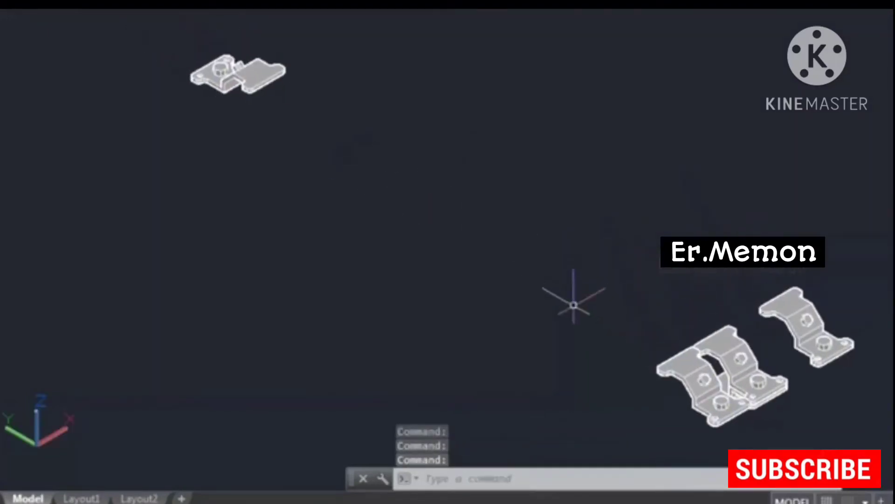
scroll(262, 60, up, 2)
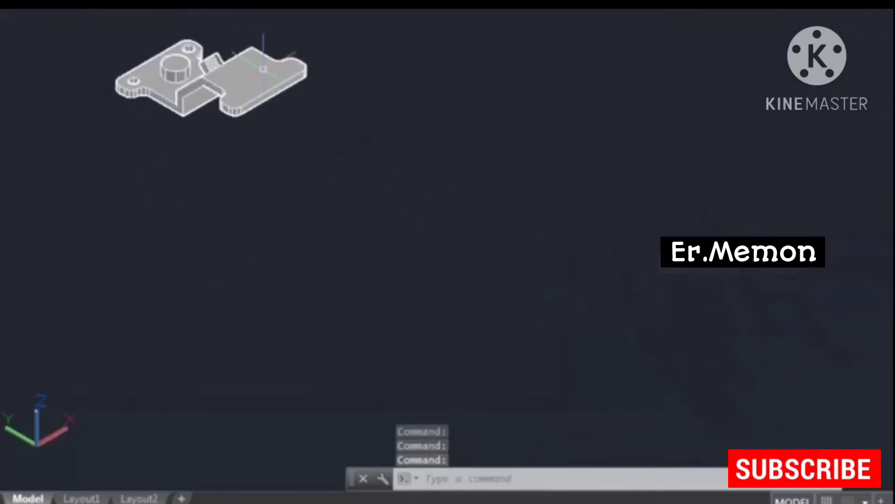
scroll(262, 59, down, 1)
middle_drag(266, 100, 310, 133)
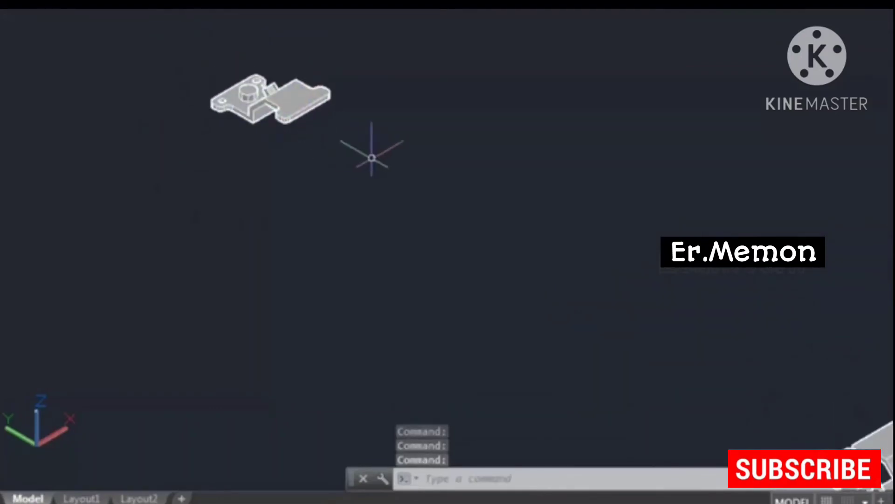
click(367, 153)
click(184, 52)
key(Delete)
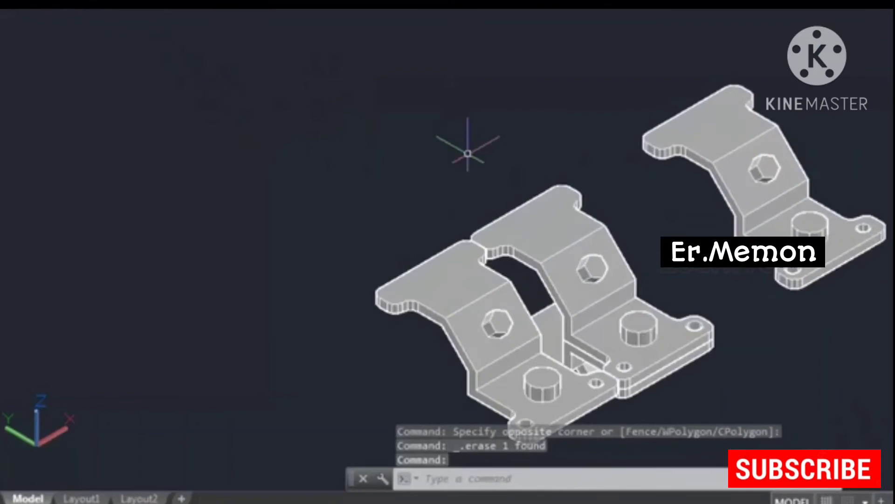
middle_drag(568, 218, 497, 172)
text(ERASE)
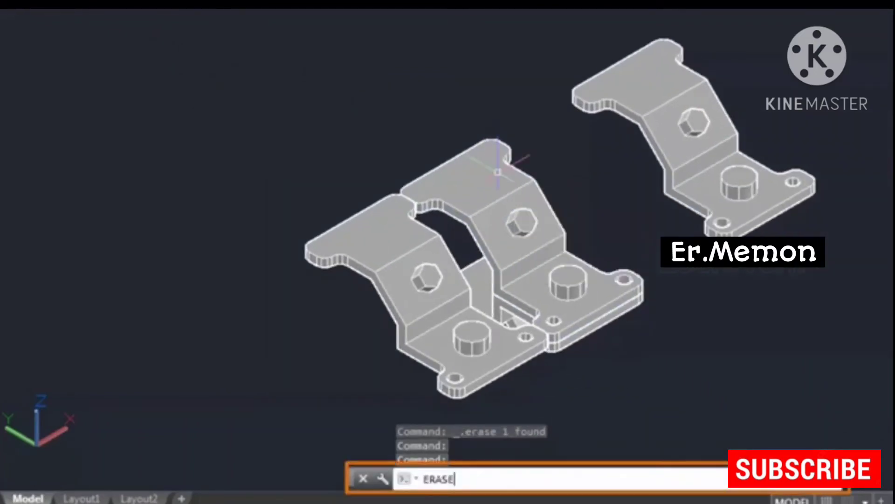
key(Return)
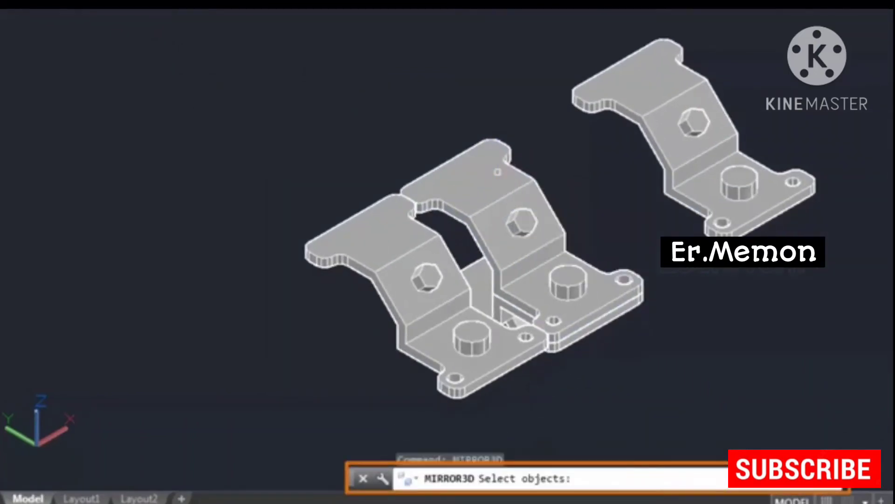
click(497, 173)
key(Return)
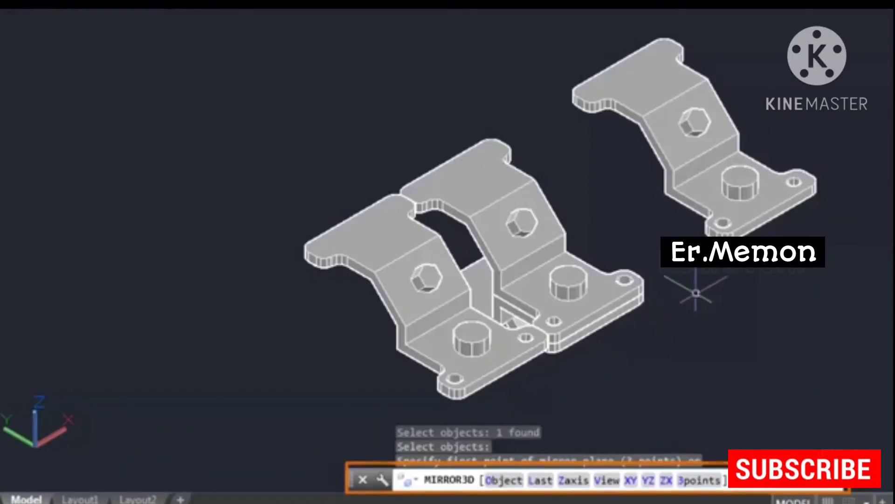
key(Escape)
middle_drag(693, 292, 685, 167)
key(Escape)
- Erase the mirrored bracket copy that touches the original bracket's nearest mounting ear
scroll(607, 247, down, 3)
scroll(583, 222, up, 4)
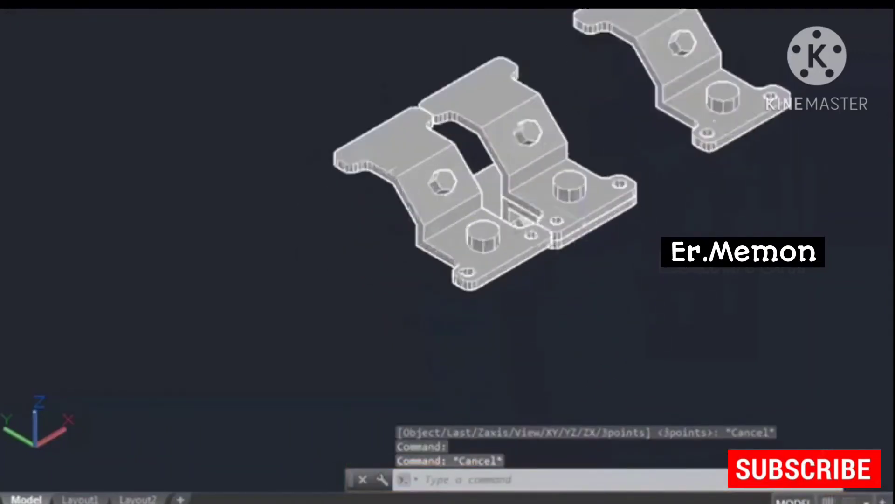
key(Escape)
click(366, 163)
key(Delete)
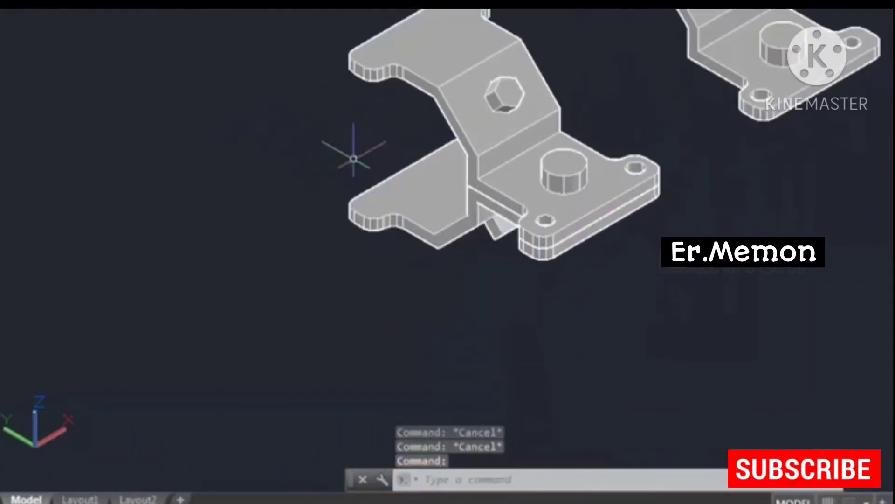
- Turn on Dynamic UCS and draw a circle beside the nearest mounting ear, aligned to the ear's vertical end face
key(F6)
text(c)
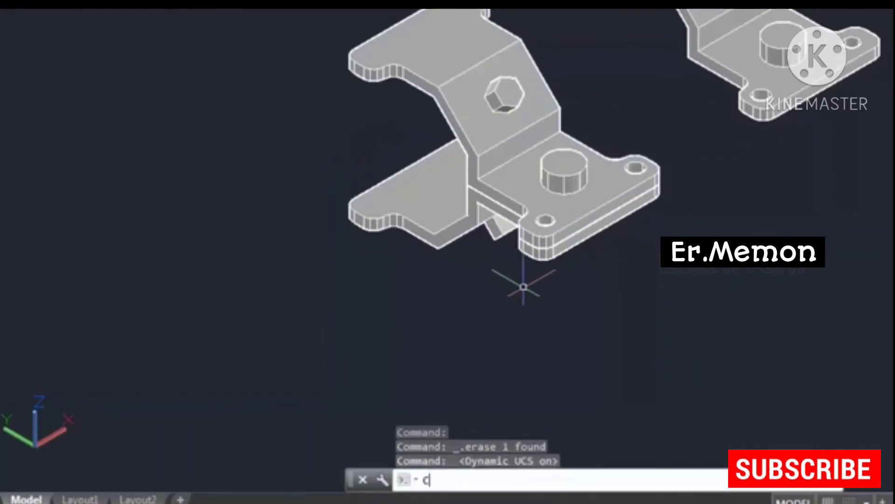
key(Return)
scroll(518, 238, up, 6)
middle_drag(461, 296, 540, 170)
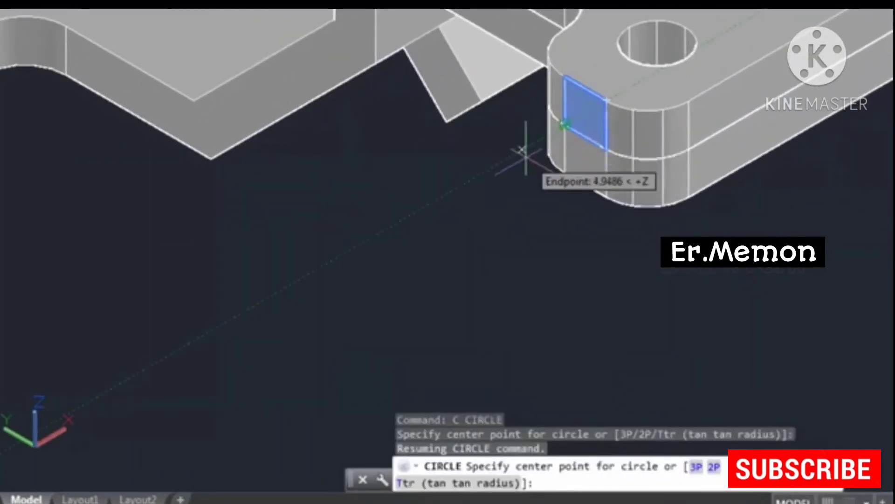
click(491, 169)
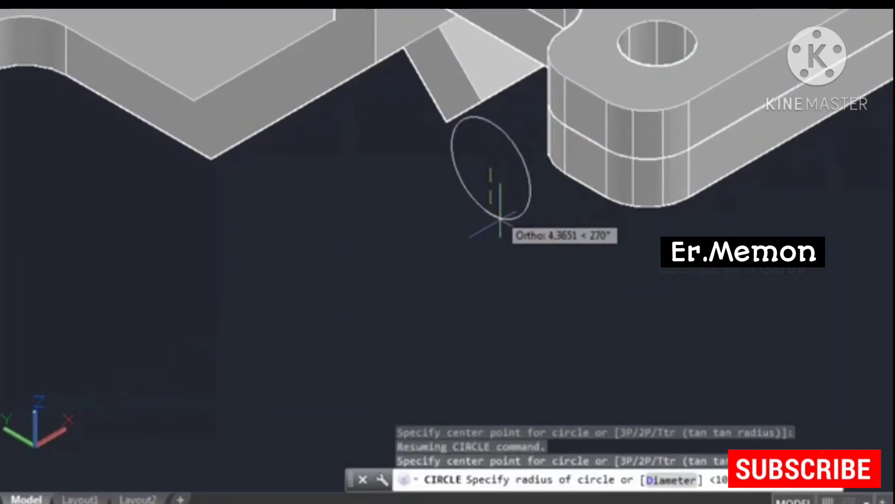
click(543, 295)
scroll(544, 289, down, 5)
middle_drag(548, 286, 593, 246)
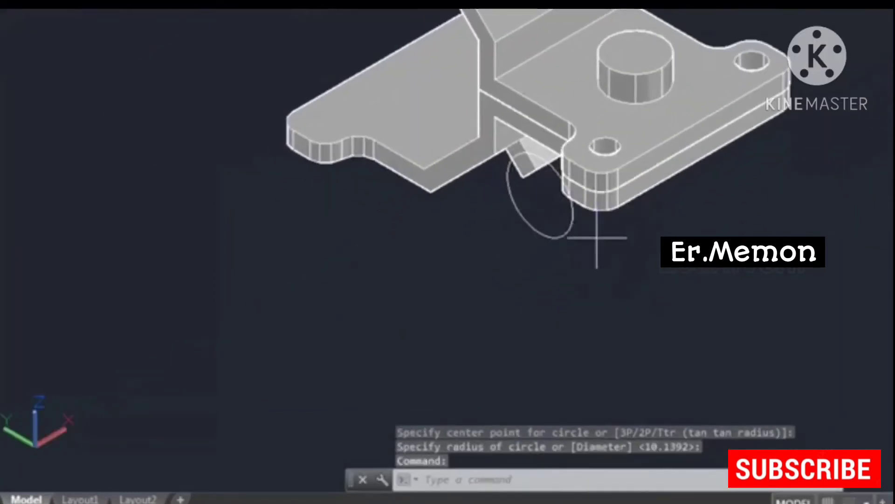
click(595, 243)
click(562, 229)
scroll(626, 194, up, 3)
key(Escape)
key(Escape)
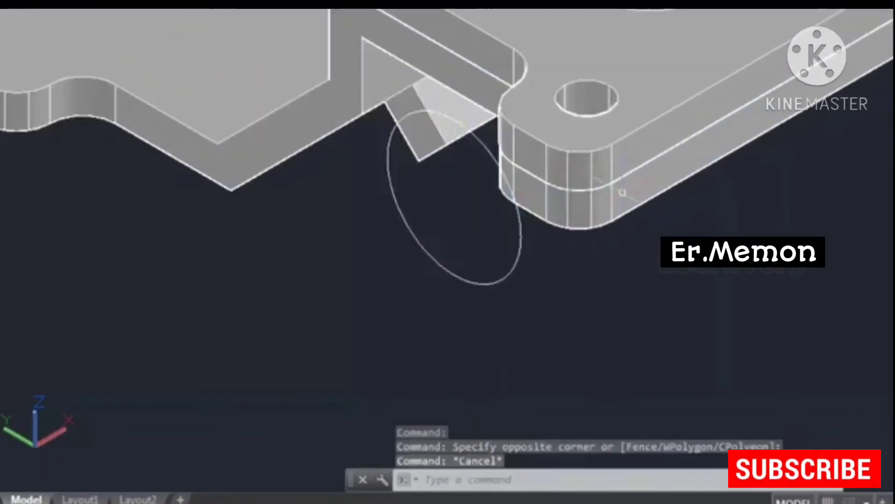
- Mirror the original upper bracket with MIRROR3D using the Object option and the circle as mirror plane, keeping the source object
scroll(596, 205, down, 5)
scroll(671, 248, down, 2)
middle_drag(672, 258, 676, 278)
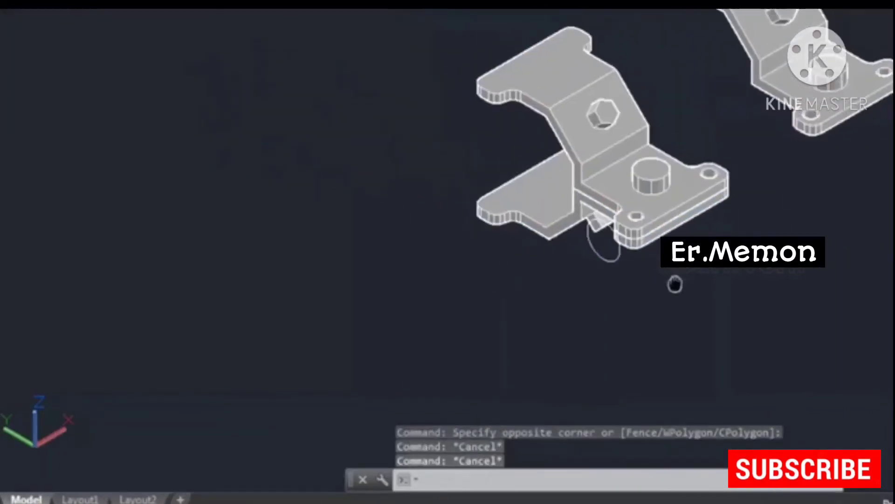
key(Return)
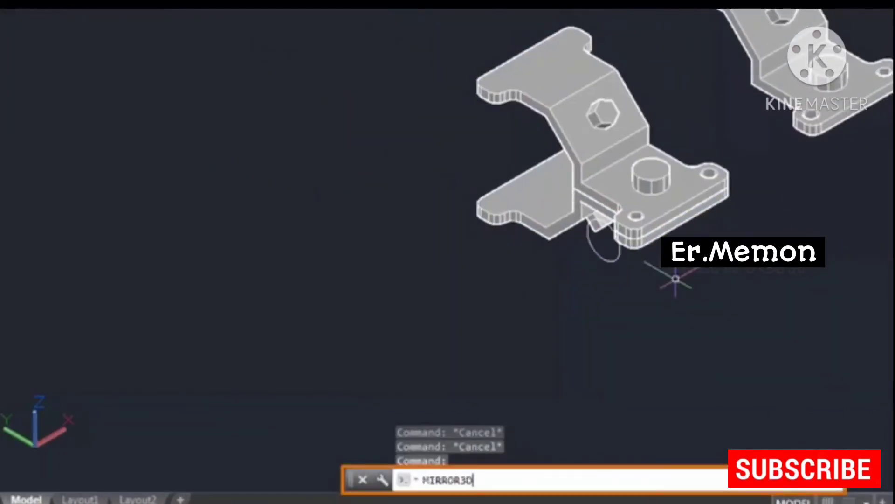
text(MIRROR3D)
key(Return)
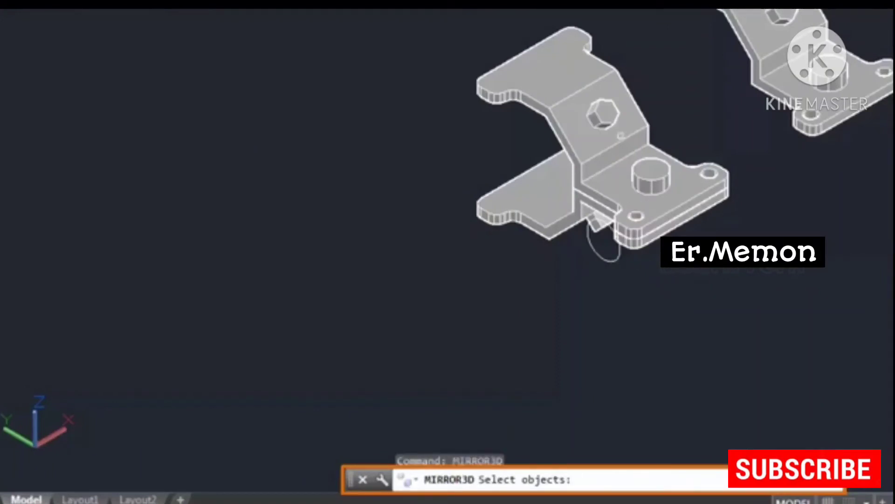
click(573, 160)
key(Return)
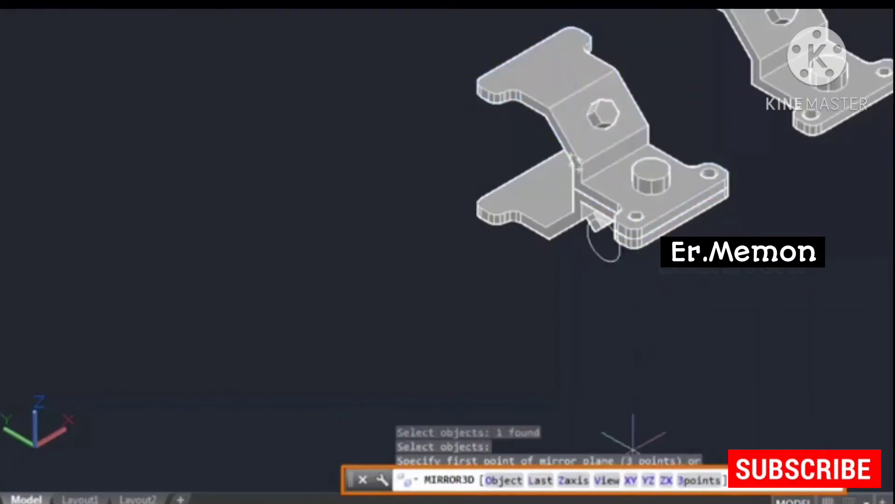
click(503, 480)
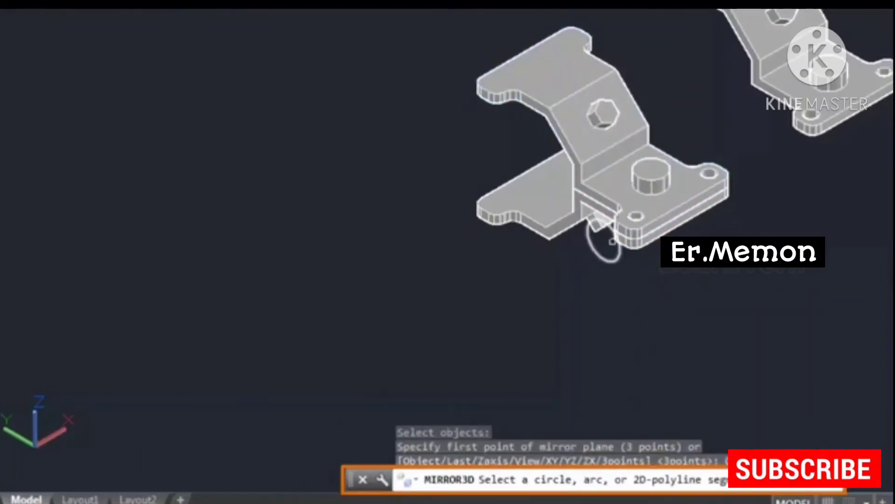
click(599, 256)
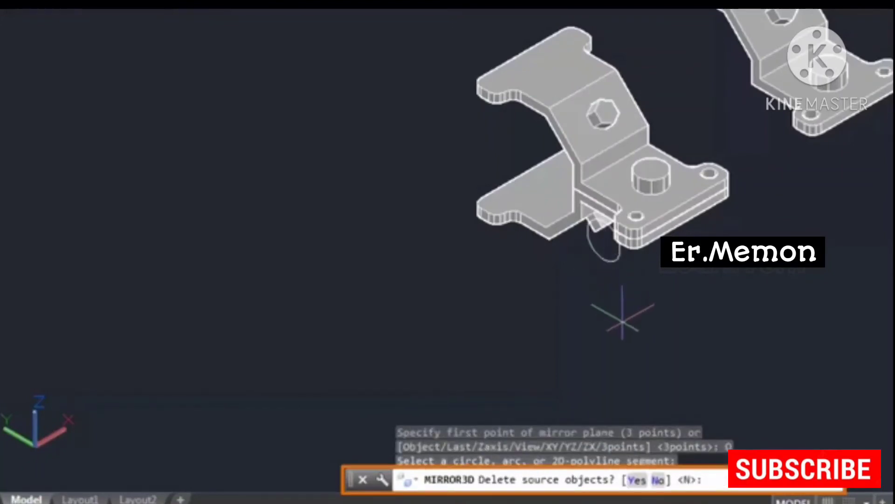
key(Return)
scroll(606, 252, up, 5)
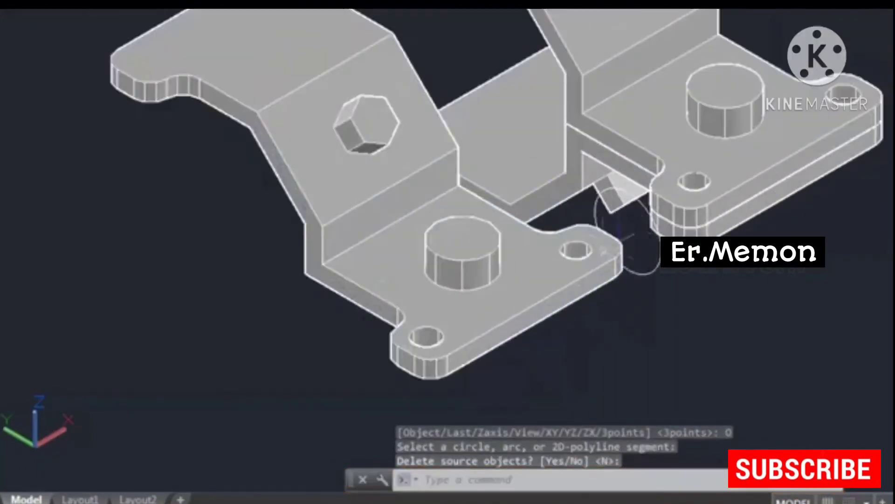
scroll(606, 205, up, 2)
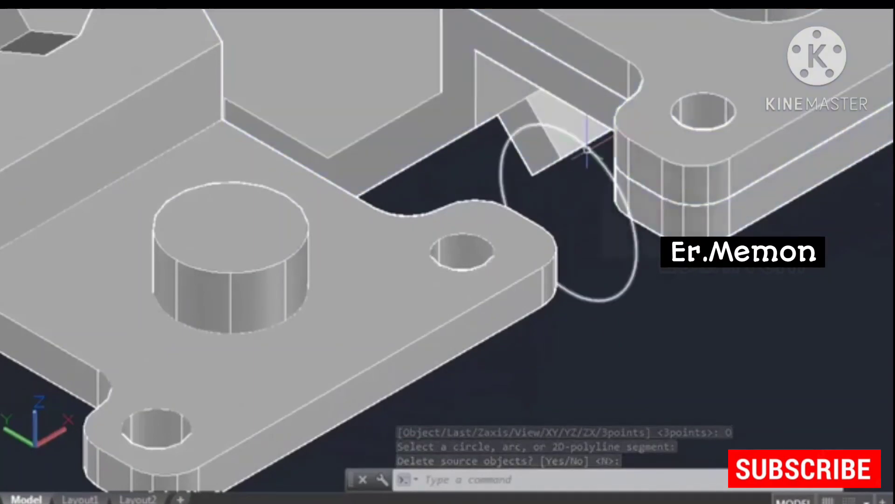
- Erase the bracket copy that was mirrored about the circle beside the mounting ear
scroll(495, 245, down, 5)
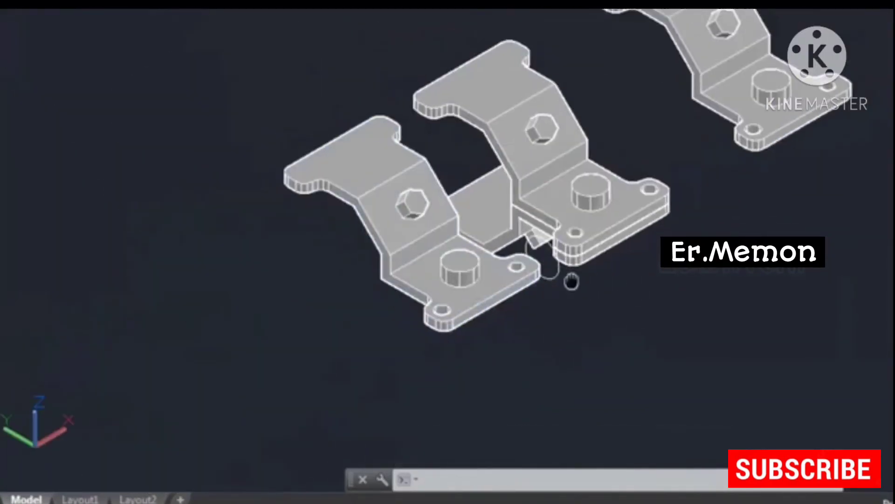
key(Escape)
key(Escape)
scroll(559, 301, up, 3)
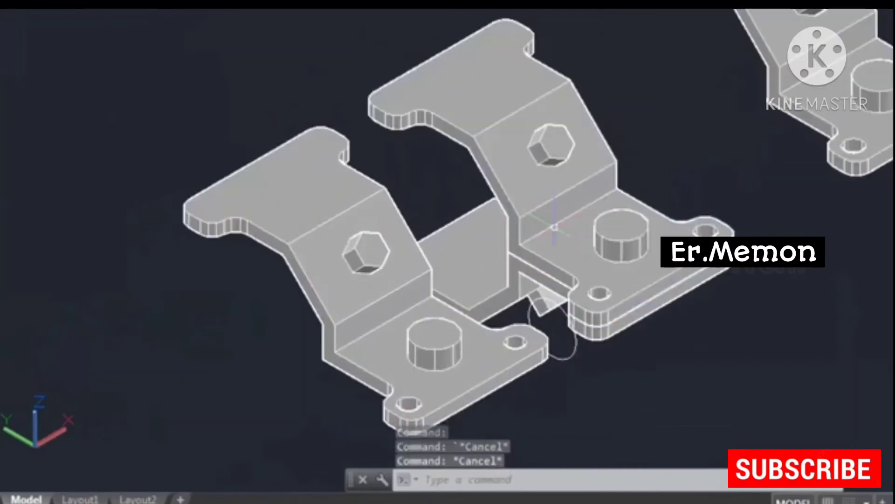
click(512, 232)
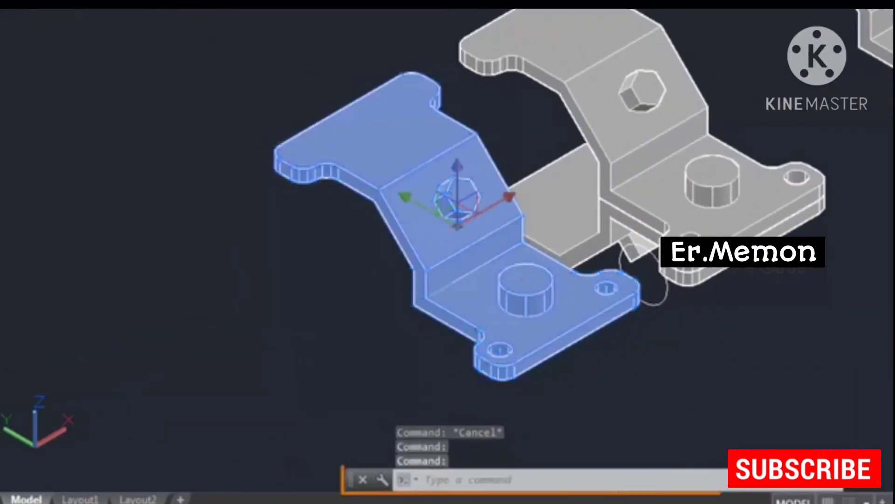
key(Delete)
- Mirror the upper bracket with MIRROR3D using the Zaxis option, picking a plane point in front of the brackets and a normal point along Y, keeping the source
key(Return)
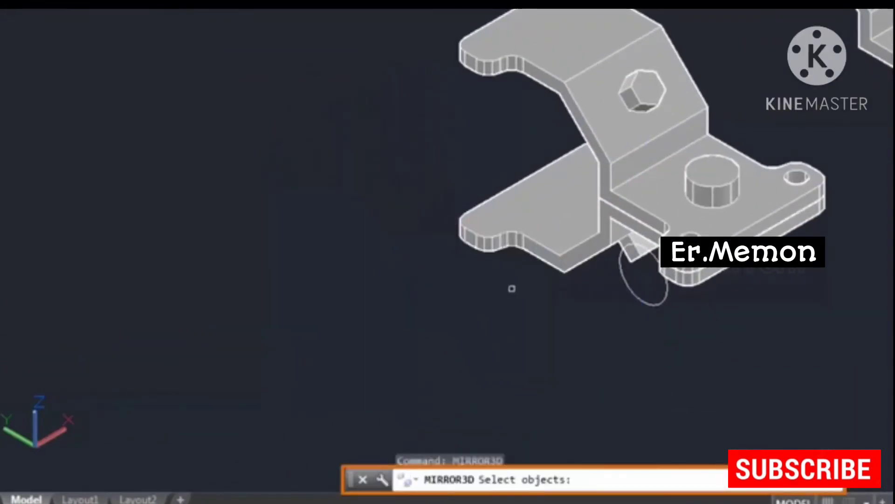
click(674, 132)
key(Return)
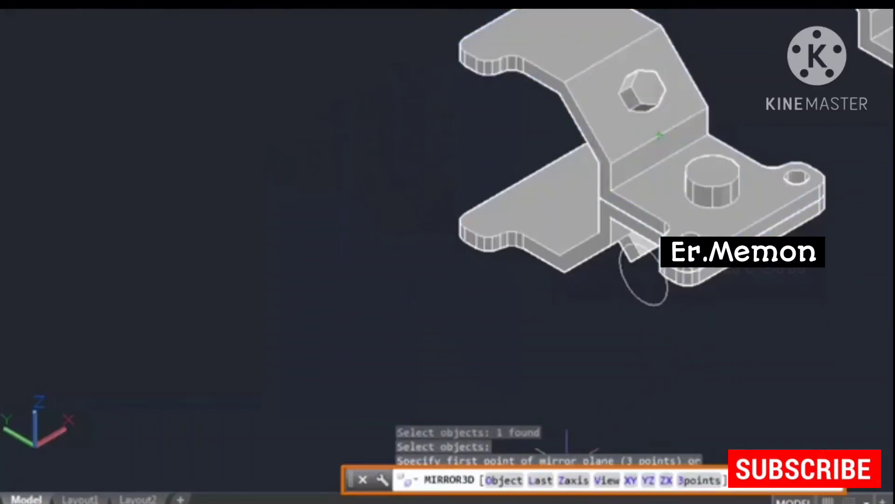
click(574, 480)
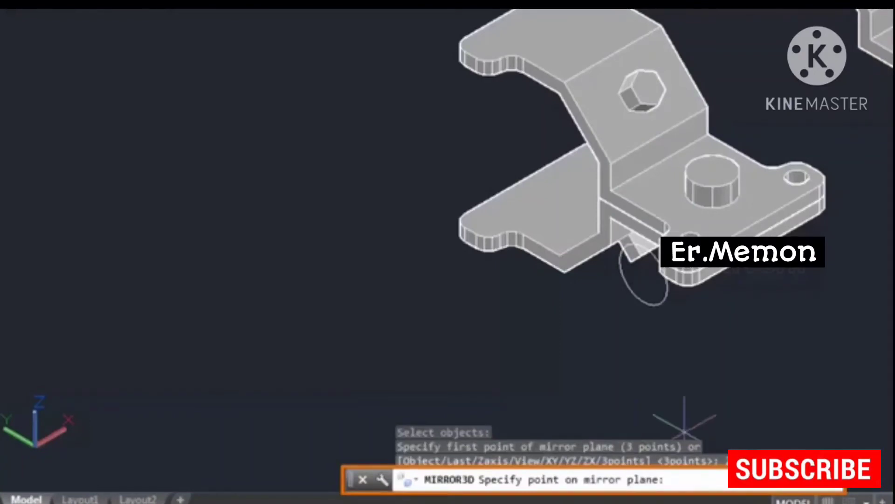
scroll(573, 283, down, 2)
click(570, 314)
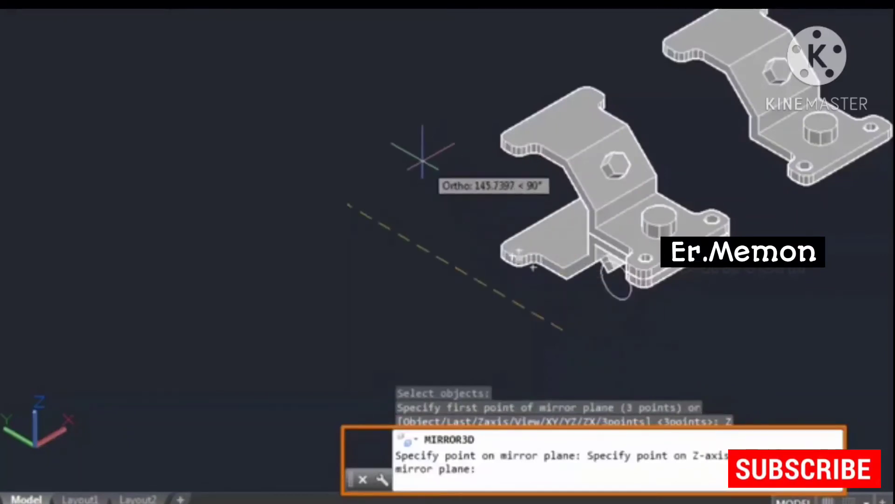
click(329, 187)
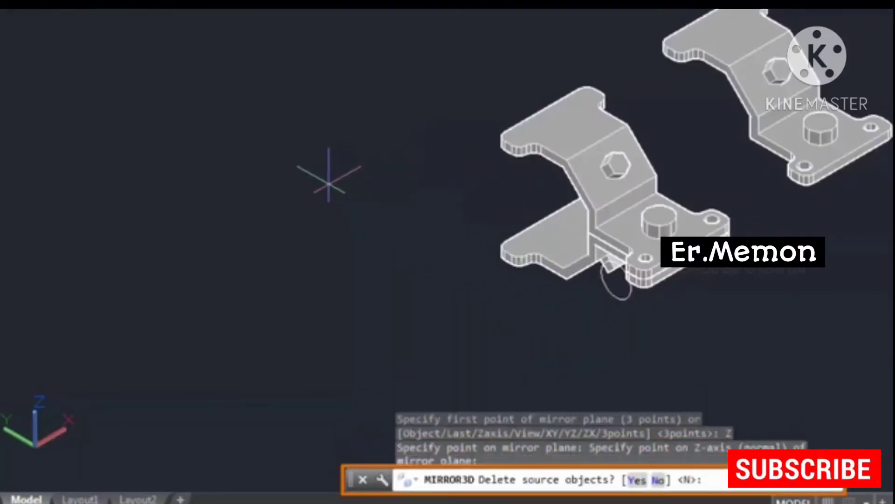
key(Return)
- Examine where the Z-axis mirrored bracket copy lies relative to the originals, and zoom to the drawing extents
scroll(472, 274, down, 2)
scroll(472, 274, down, 3)
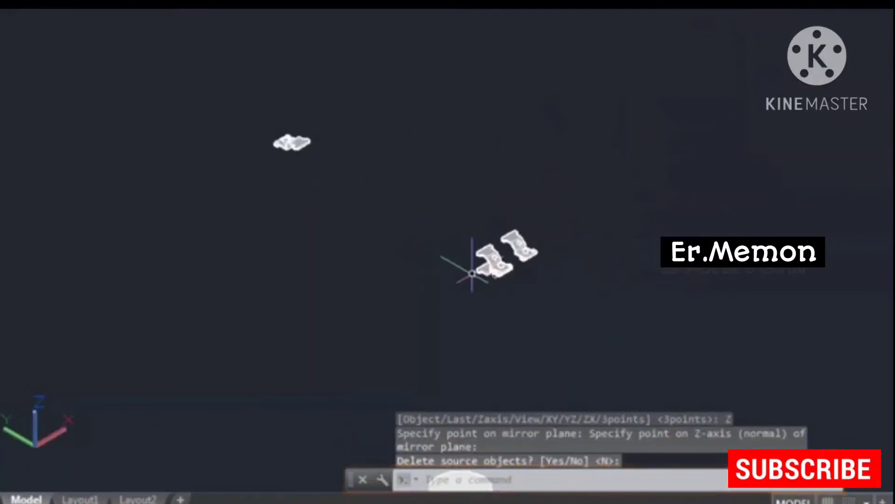
scroll(308, 164, up, 4)
middle_drag(316, 179, 400, 170)
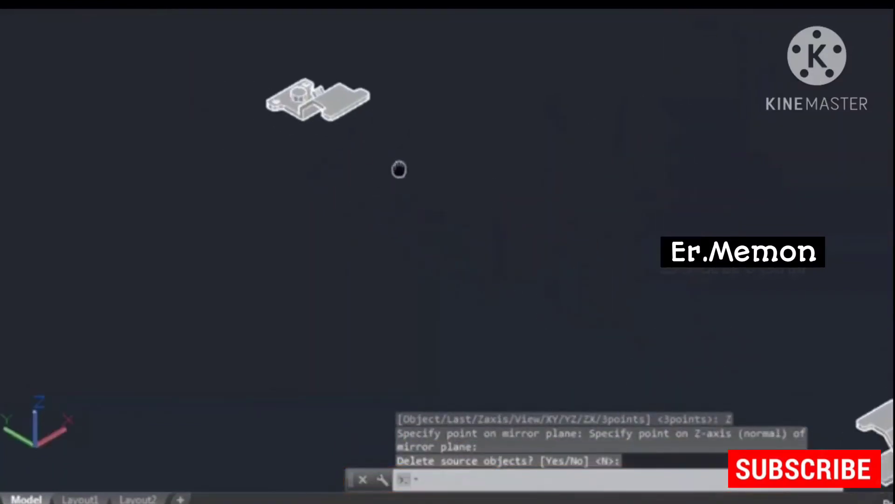
scroll(429, 174, down, 4)
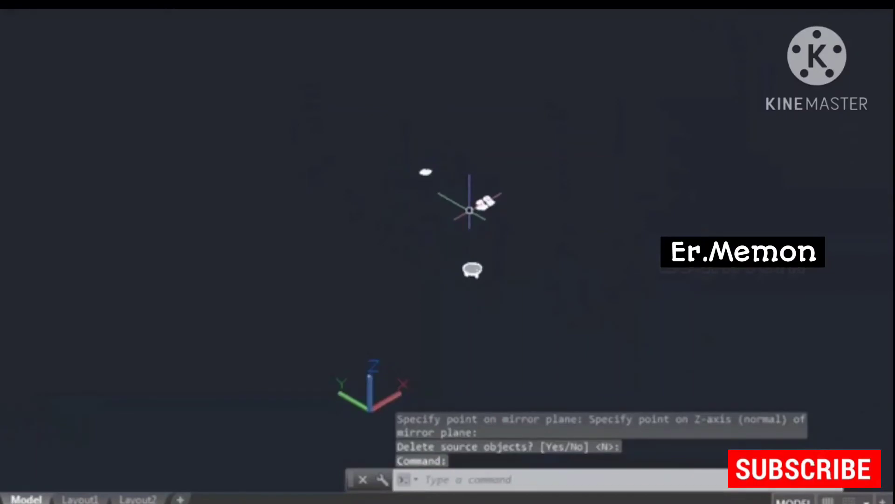
text(z)
key(Return)
text(e)
key(Return)
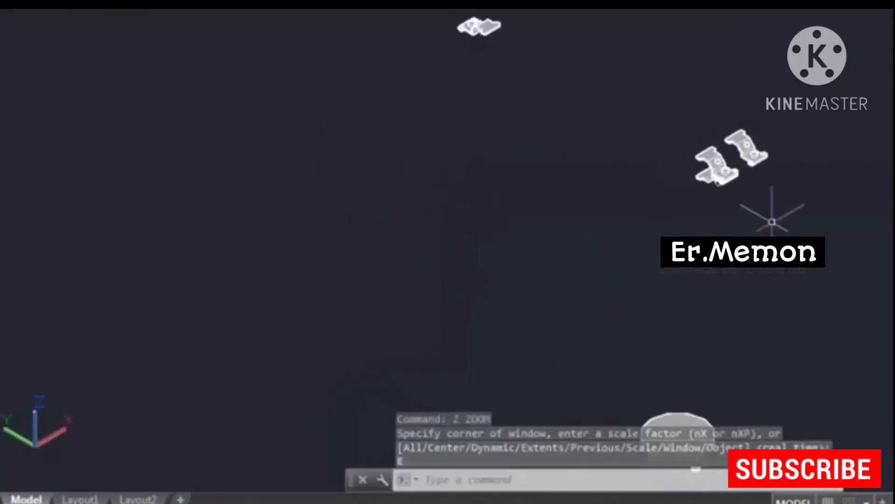
- Set the UCS to World
scroll(674, 217, up, 3)
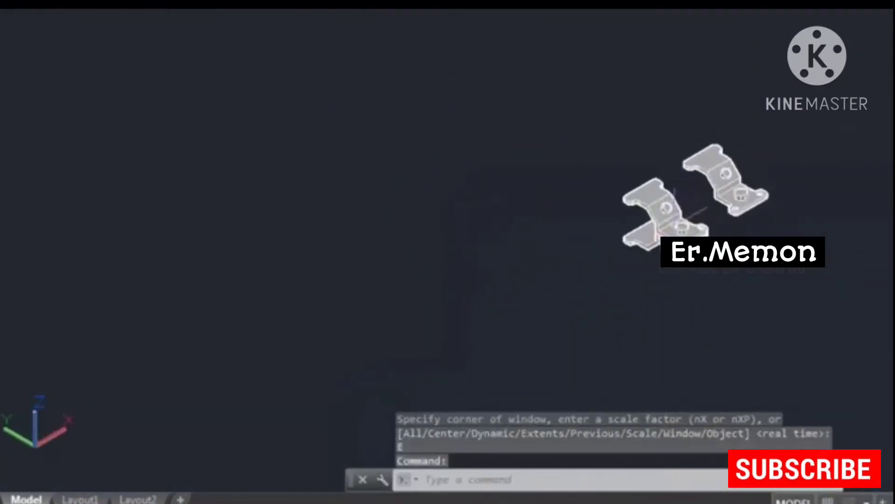
scroll(674, 212, up, 4)
scroll(675, 214, up, 2)
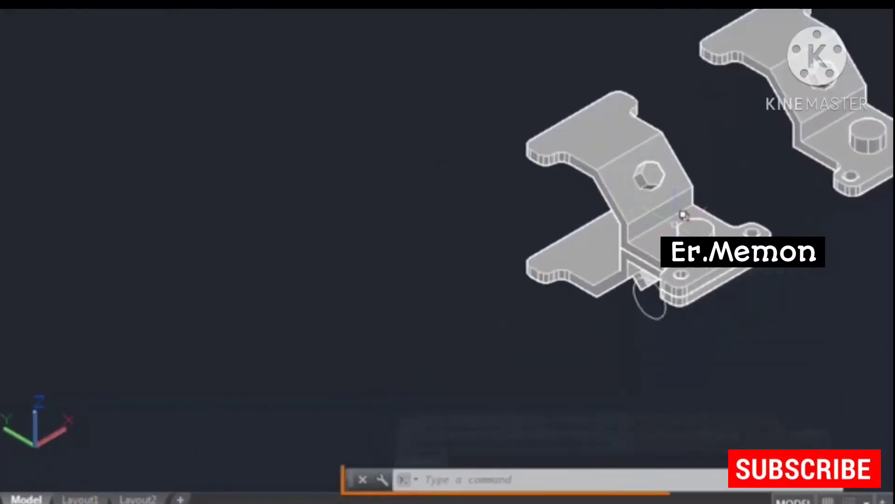
text(ucs)
key(Return)
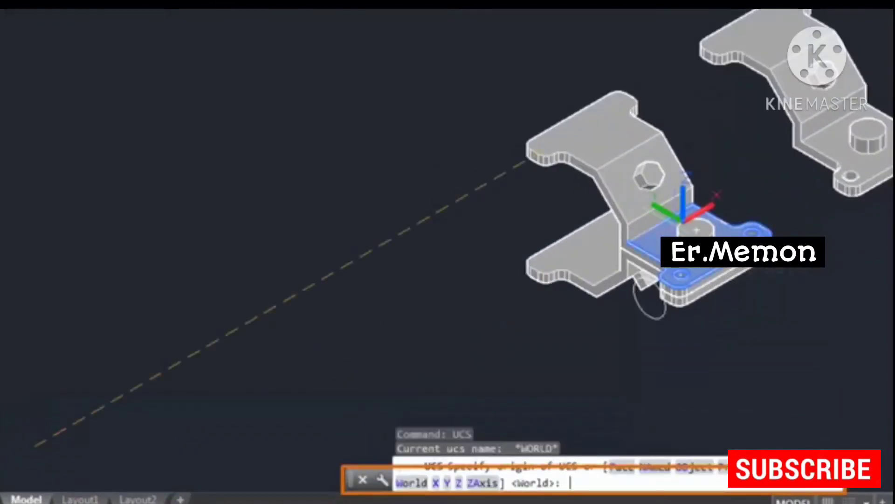
text(w)
key(Return)
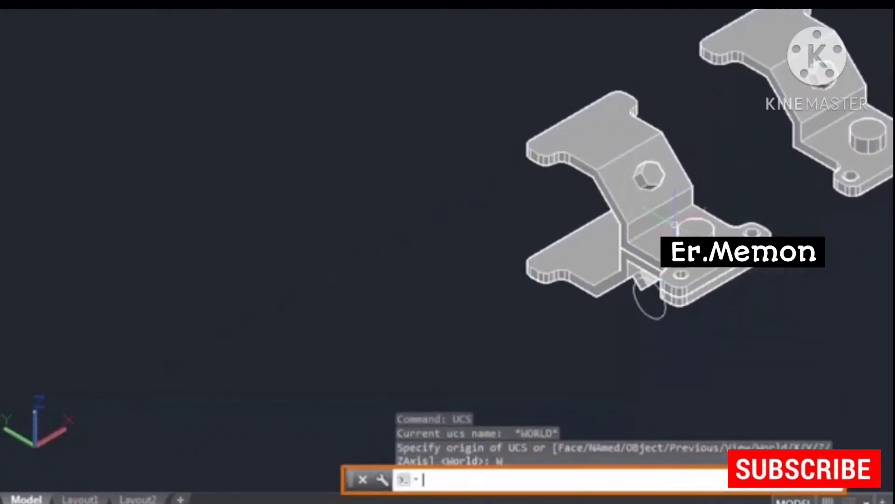
- Mirror both touching brackets with MIRROR3D across a ZX plane through a point on the nearest mounting ear, keeping the source objects
key(Return)
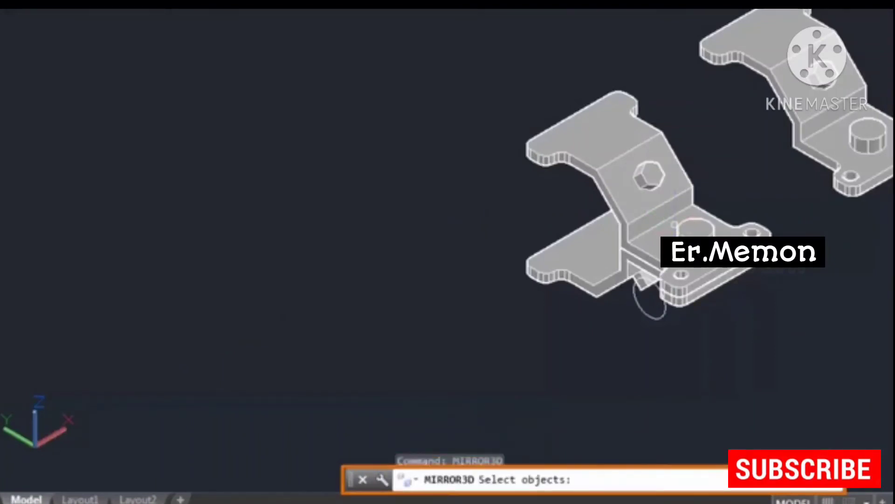
click(620, 111)
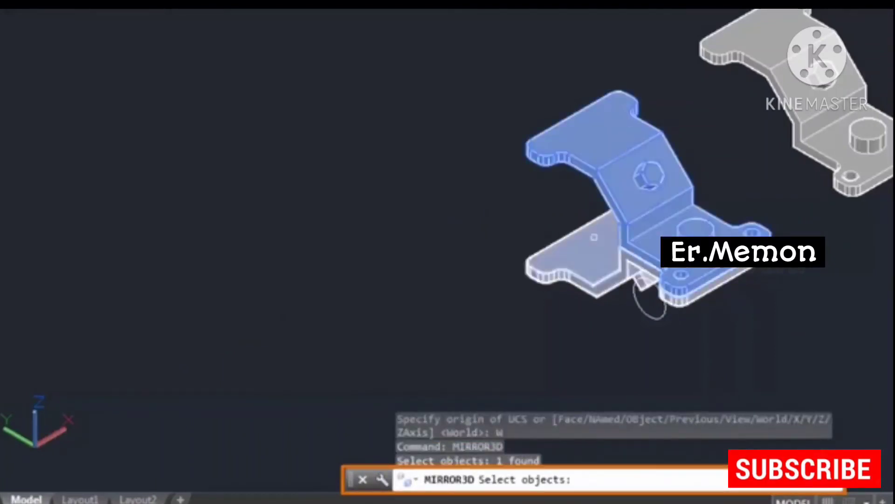
click(590, 242)
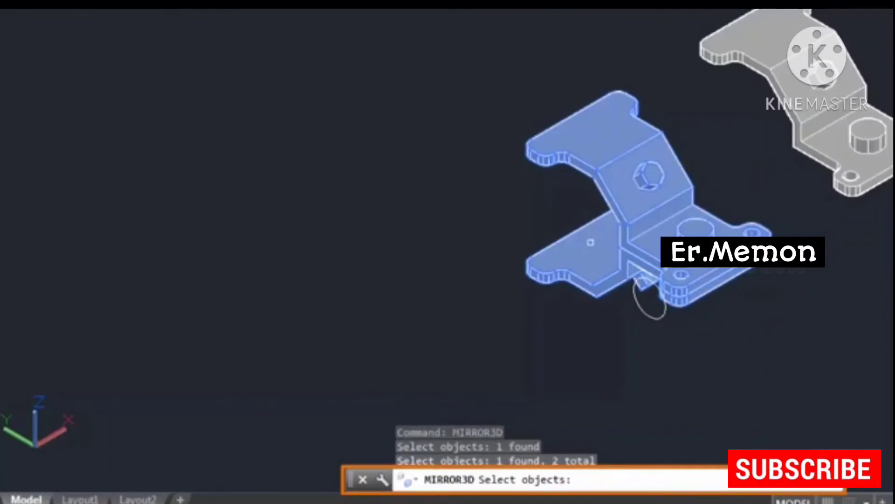
key(Return)
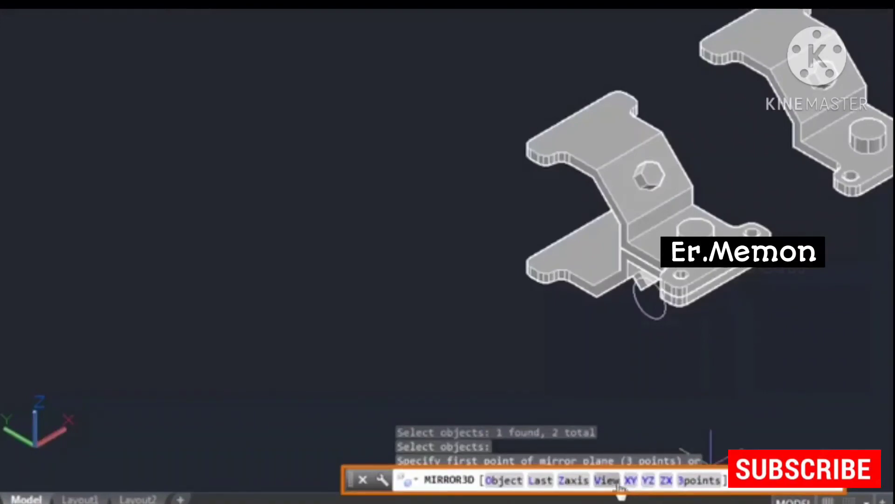
click(667, 480)
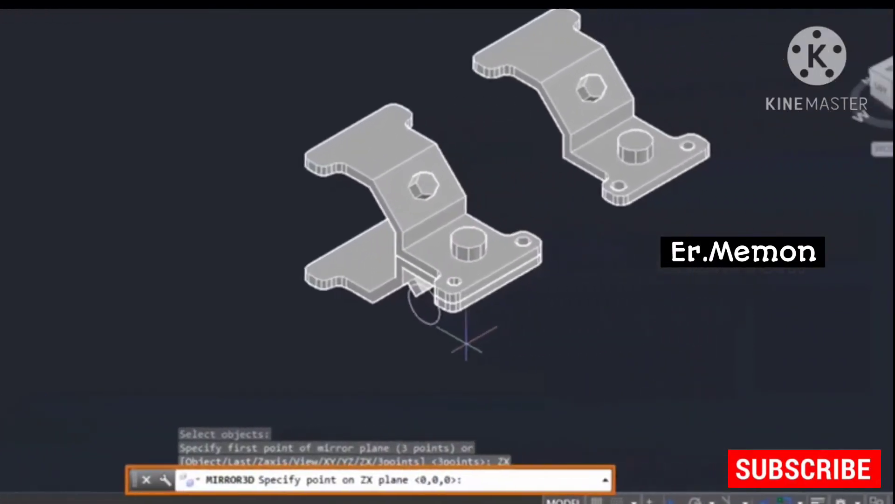
scroll(667, 308, up, 2)
scroll(388, 310, up, 2)
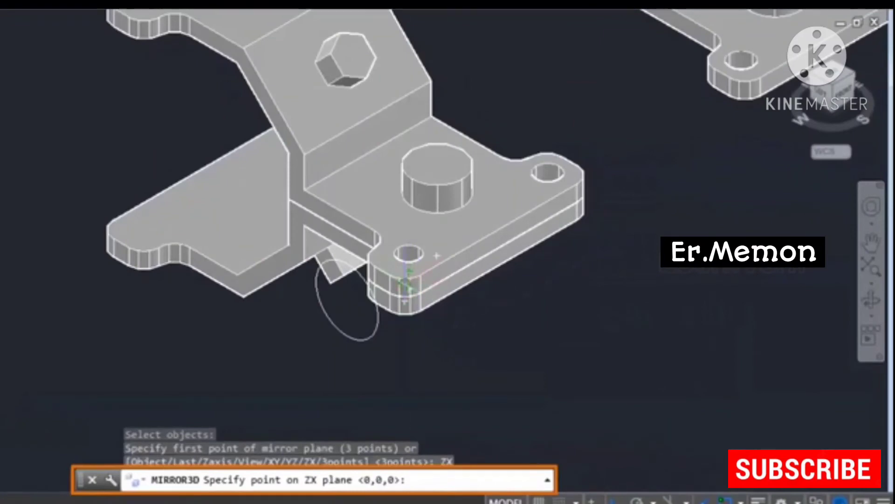
click(409, 271)
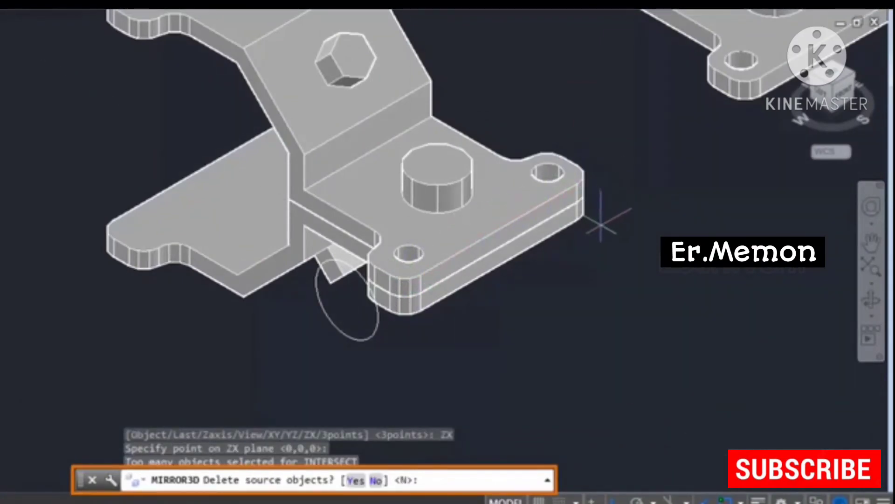
key(Return)
- Examine the mirrored bracket pair and how it overlaps the originals at the mounting ears
scroll(594, 298, down, 2)
scroll(595, 300, down, 2)
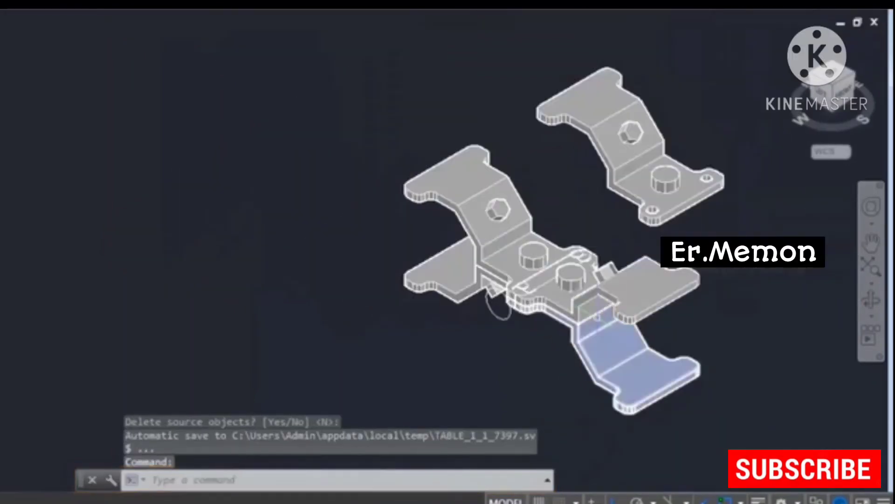
middle_drag(594, 300, 445, 322)
key(Escape)
key(Escape)
scroll(388, 343, up, 3)
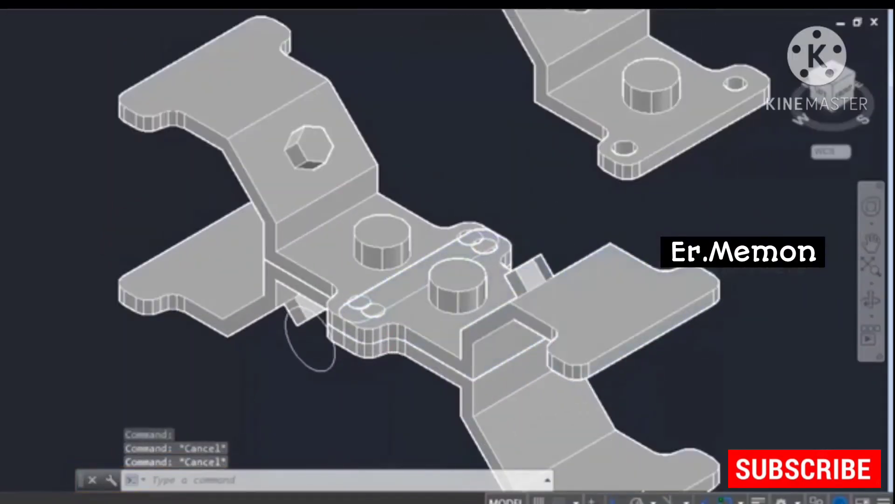
middle_drag(556, 432, 546, 336)
click(715, 421)
key(Escape)
scroll(635, 294, down, 6)
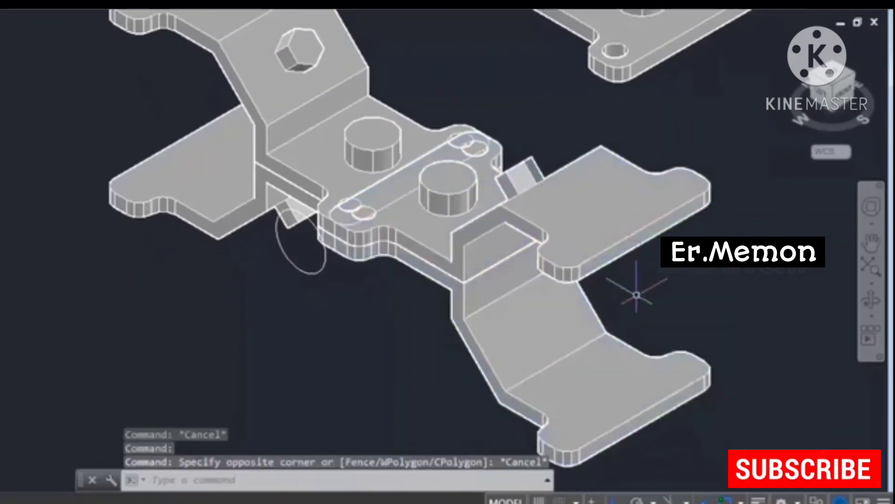
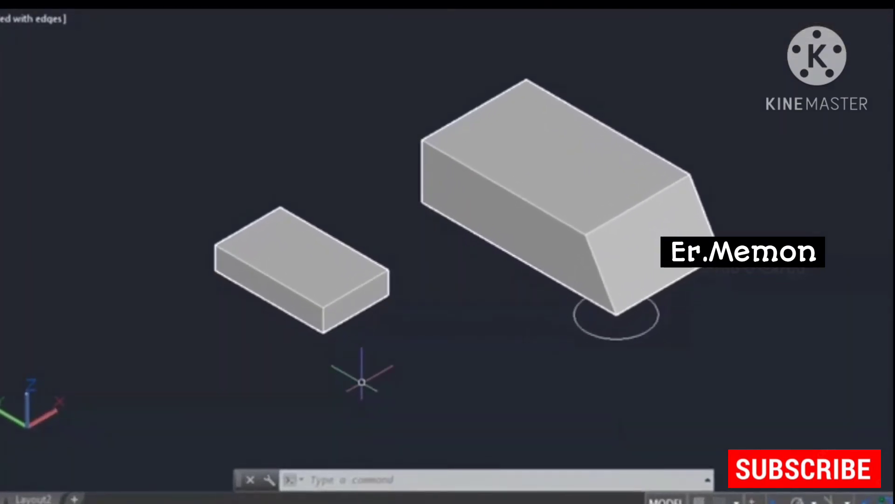
- Align the small box onto the large block's top face with 3DALIGN, matching its bottom back corner and long edge to the face's back corner and edge
text(3DALIGN)
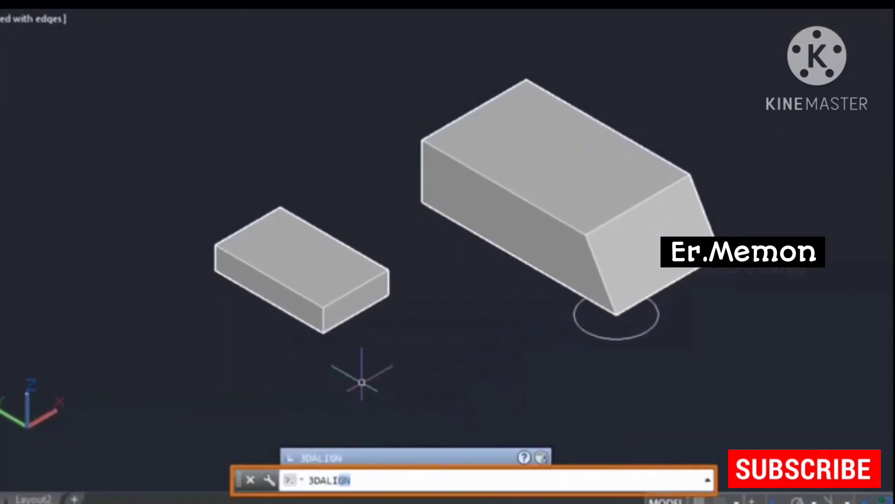
key(Return)
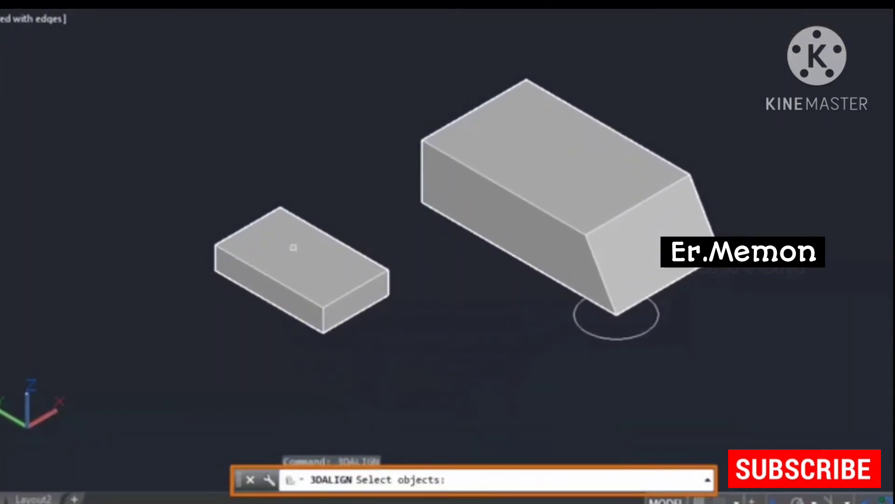
click(287, 239)
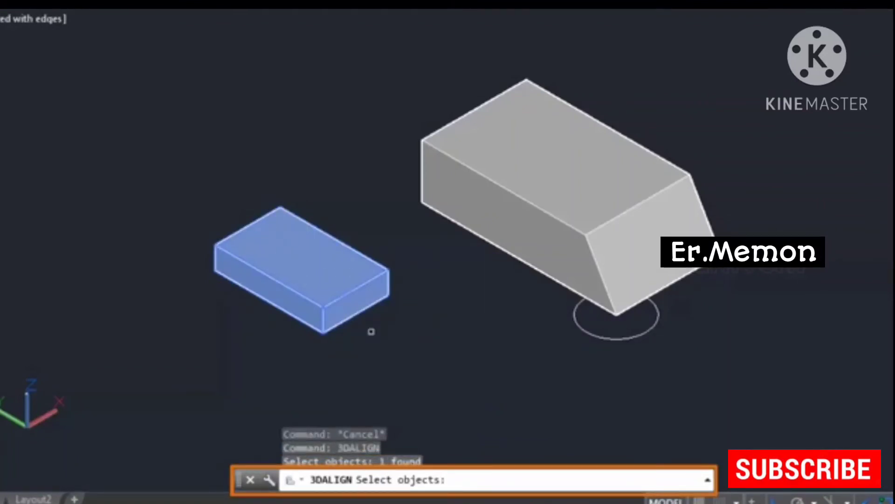
key(Return)
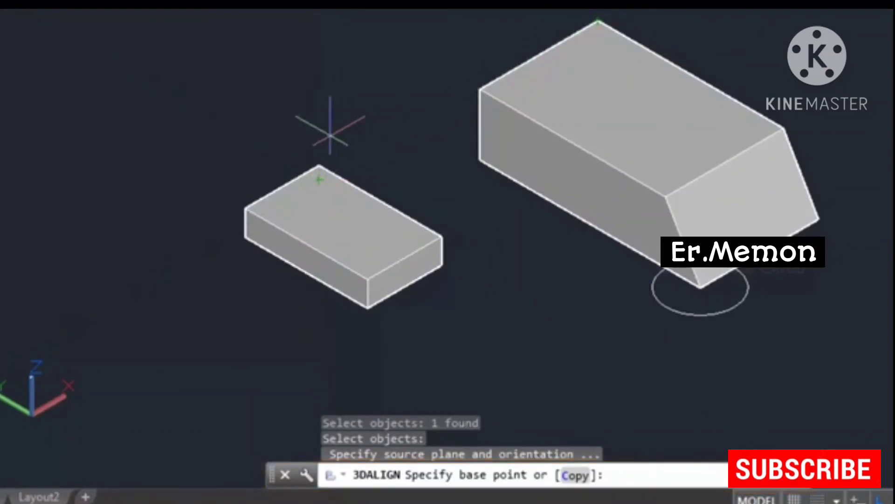
click(319, 194)
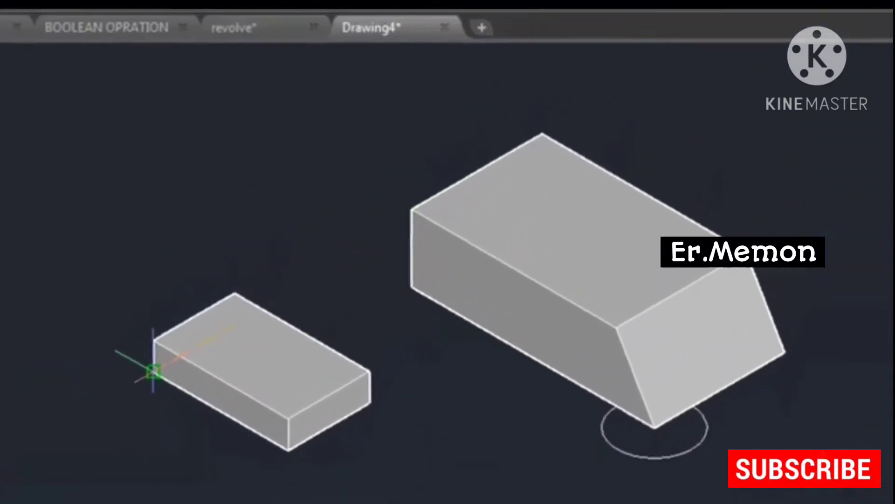
click(357, 424)
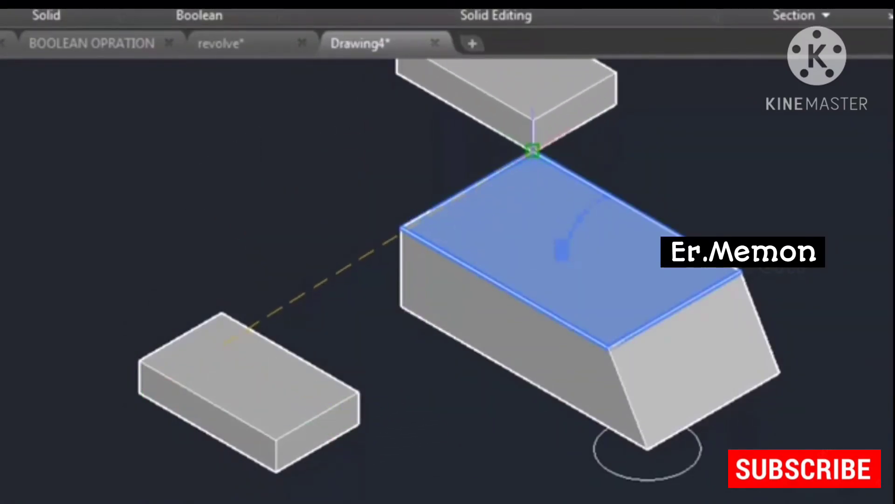
click(533, 150)
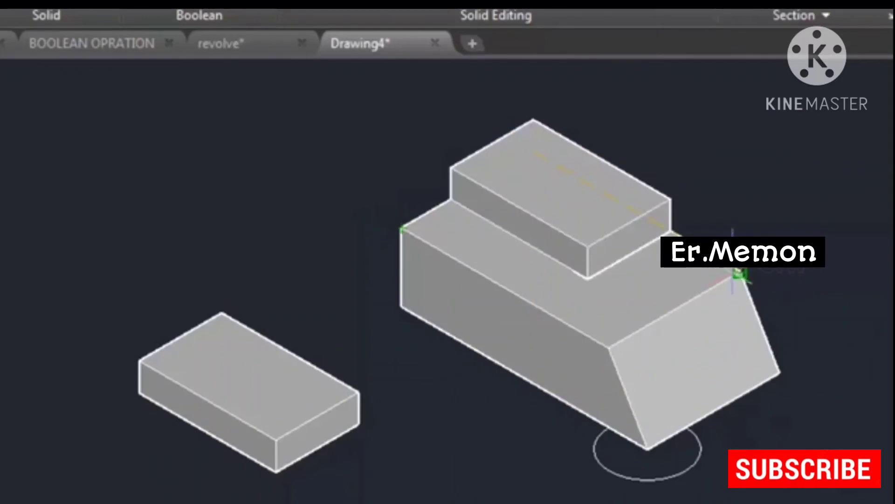
click(741, 275)
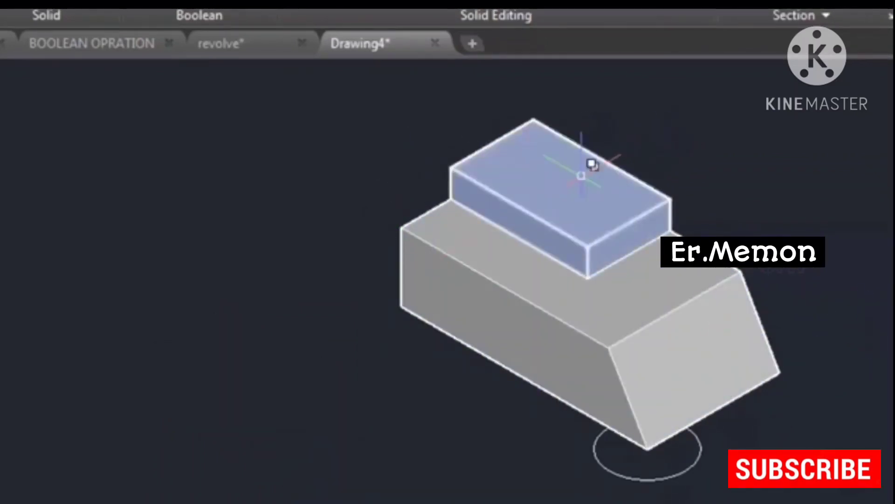
- Undo the small box's alignment onto the large block
key(ctrl+z)
key(Escape)
key(Escape)
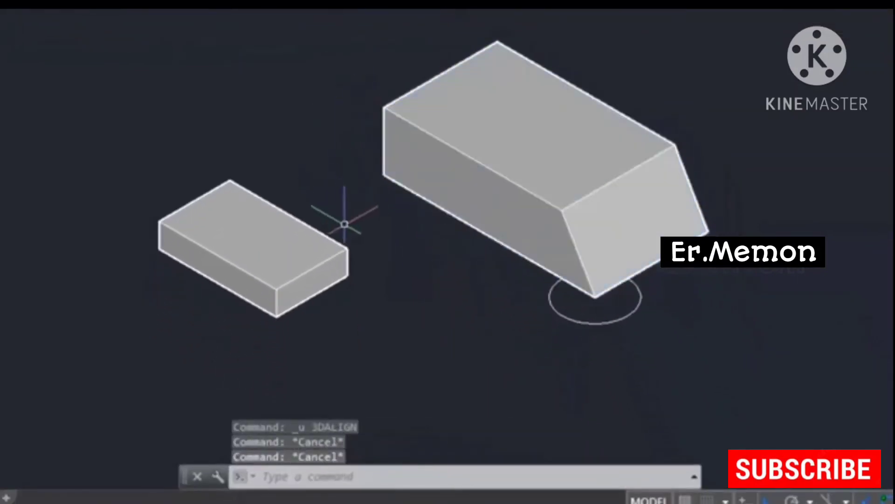
- Use 3DALIGN with the Copy option on the small box, taking its bottom left, back and front corners as source points
scroll(358, 385, up, 2)
middle_drag(358, 385, 377, 436)
scroll(363, 286, down, 2)
key(Escape)
text(3DALIGN)
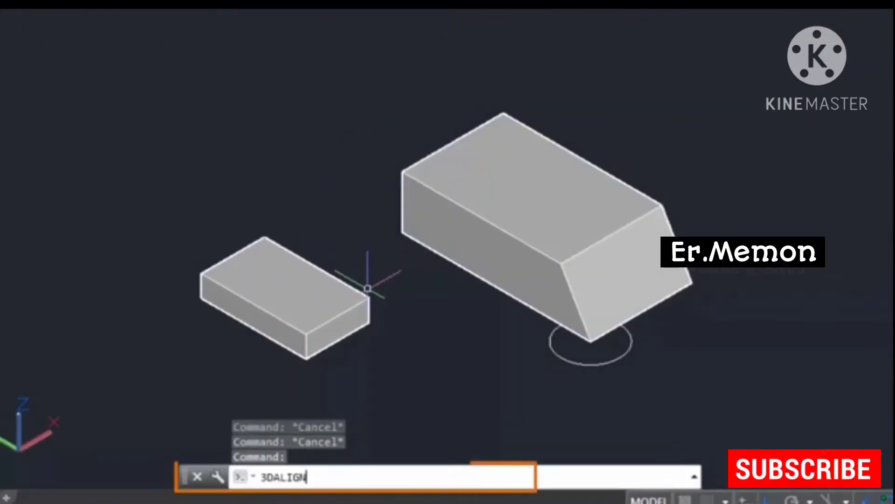
key(Return)
click(280, 310)
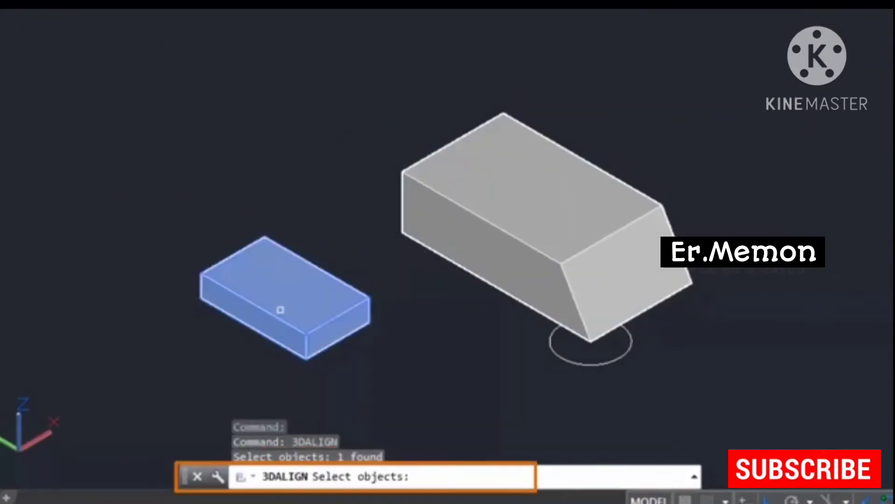
key(Return)
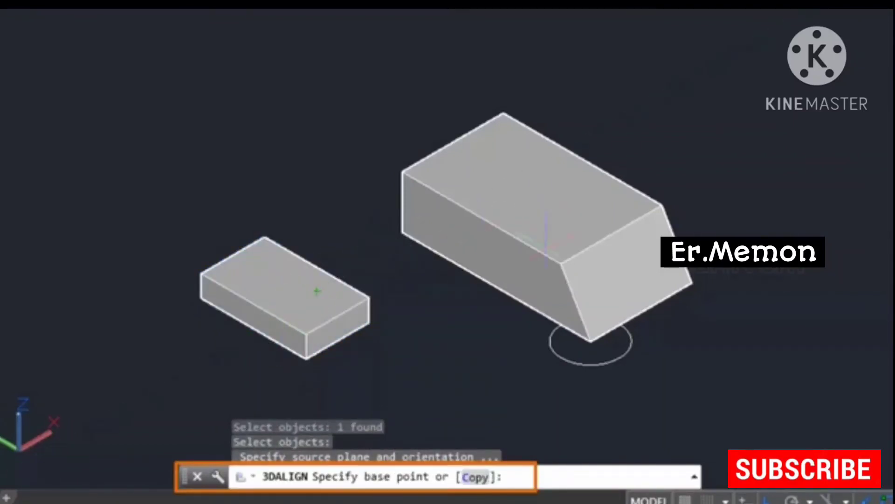
click(480, 477)
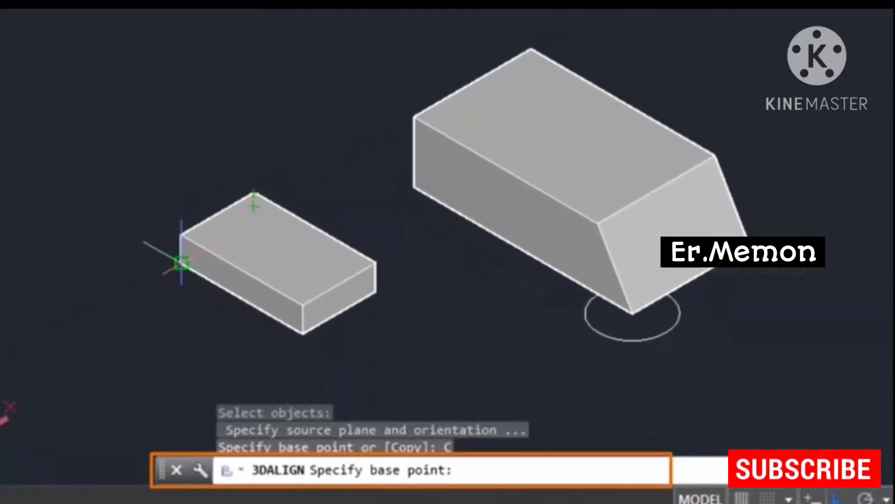
click(182, 263)
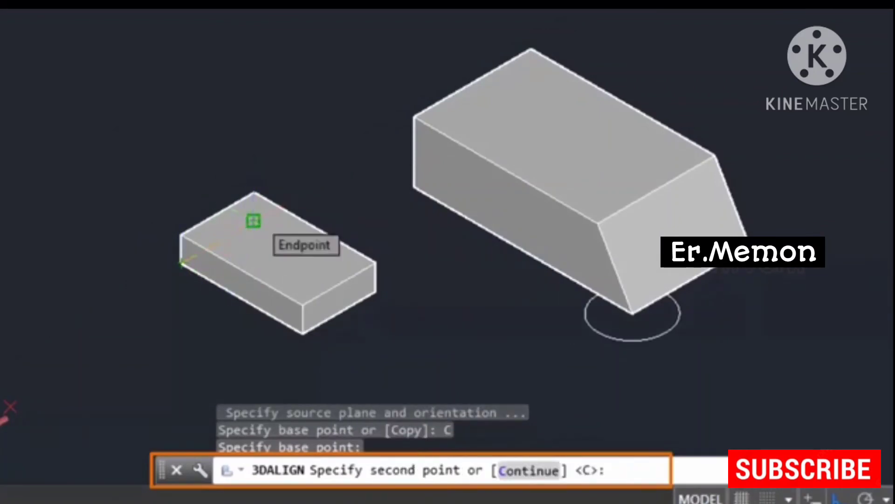
click(253, 220)
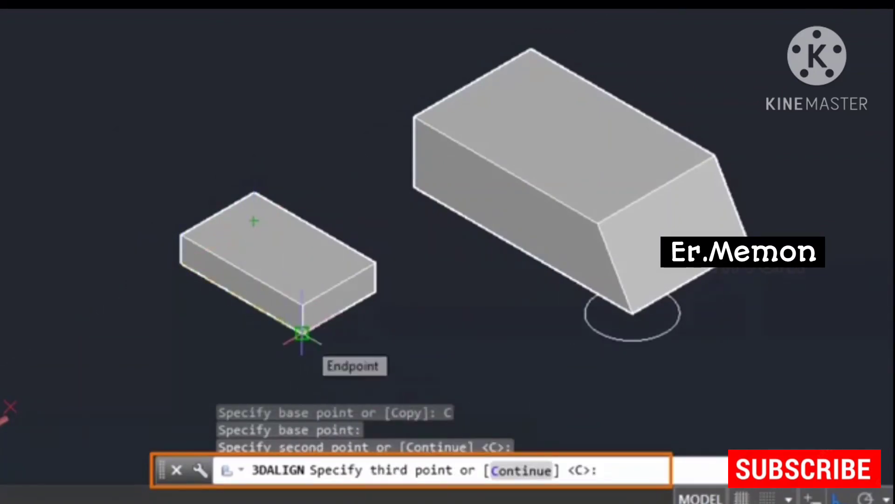
click(302, 333)
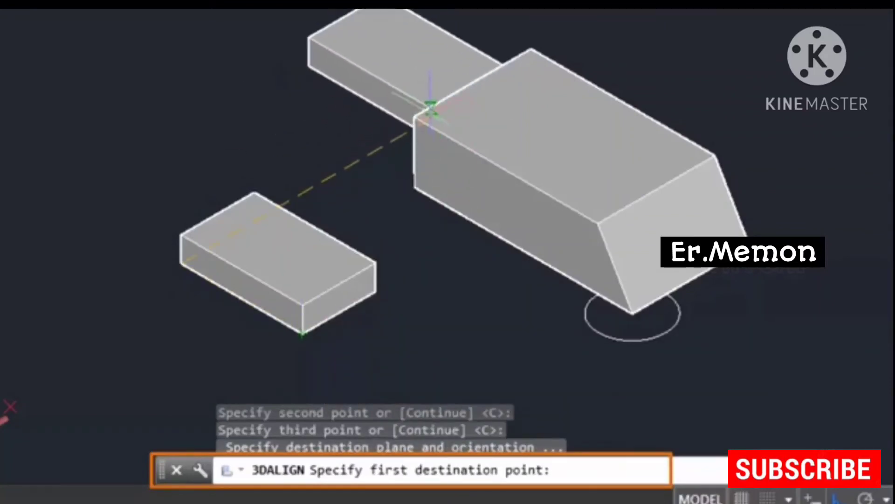
- Place the box copy on the large block by matching the top face's left, back and front corners as destination points
click(414, 116)
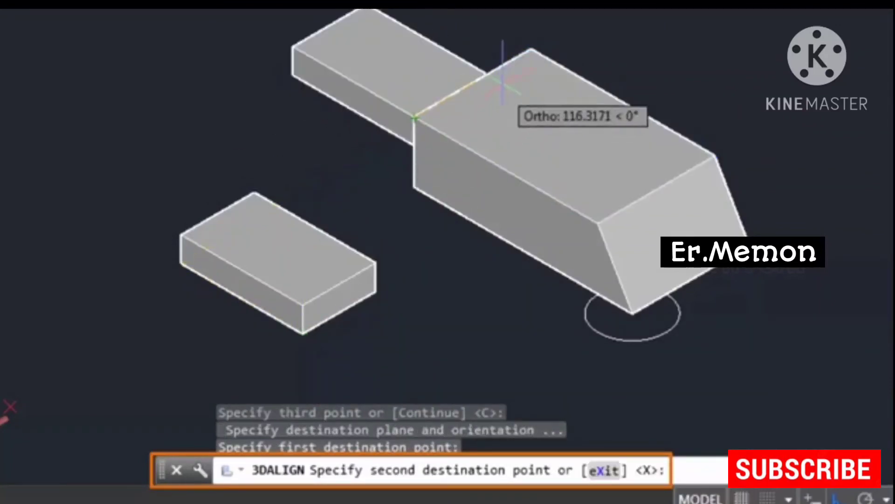
click(531, 49)
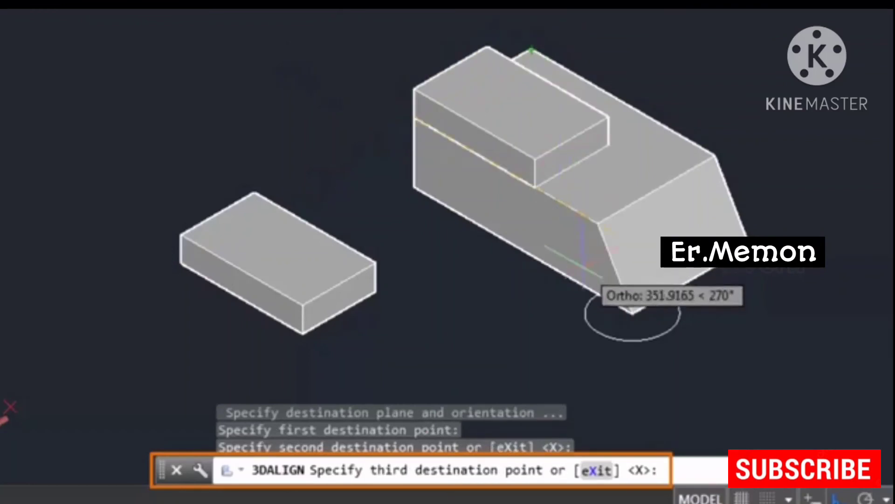
click(598, 223)
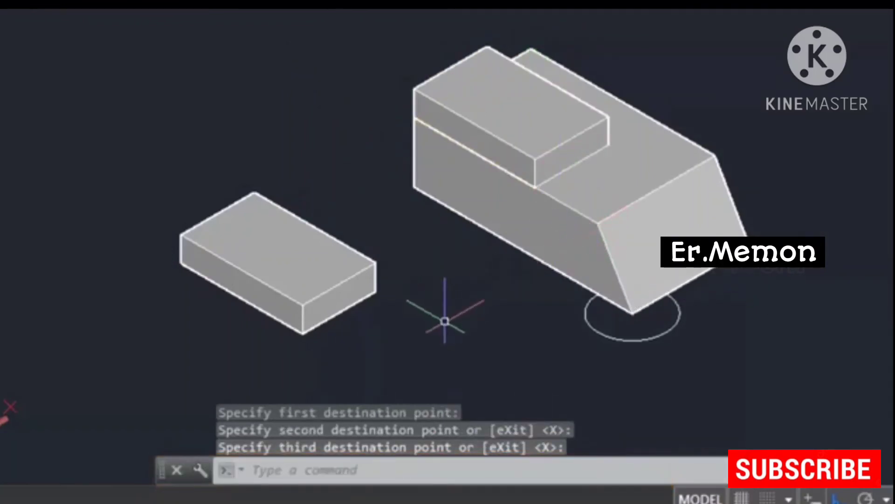
- Delete the box copy sitting on top of the large block
middle_drag(462, 149, 484, 130)
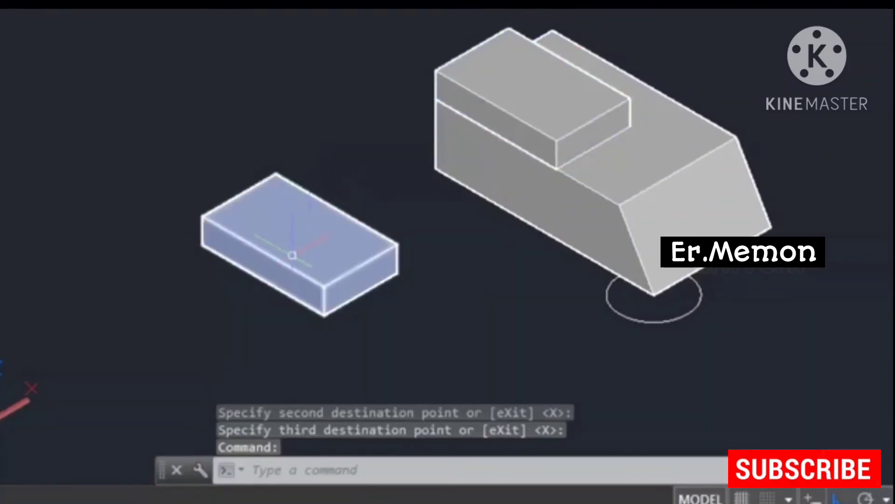
middle_drag(281, 268, 324, 270)
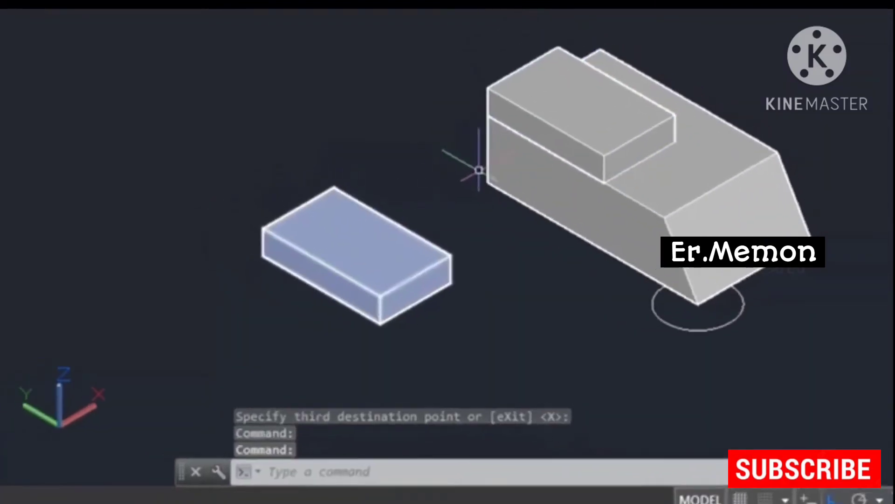
key(Escape)
click(549, 110)
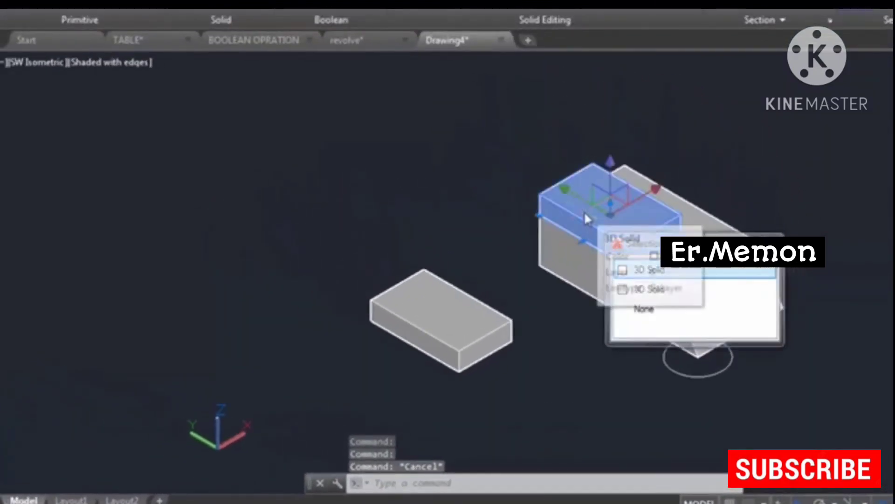
key(Delete)
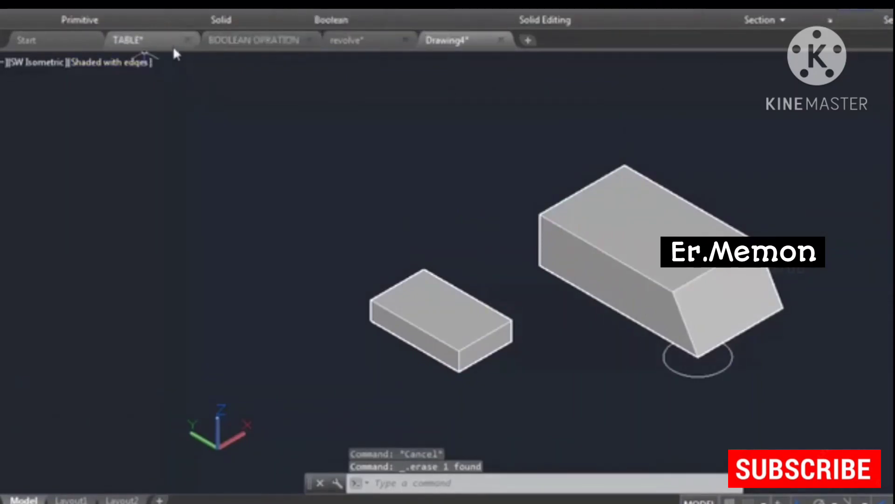
- Switch to the TABLE drawing and bring both brackets into view
click(150, 41)
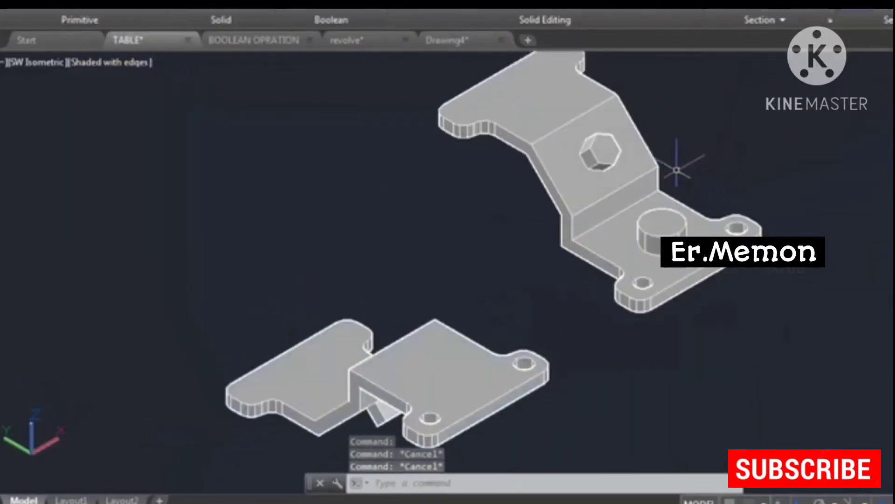
click(410, 374)
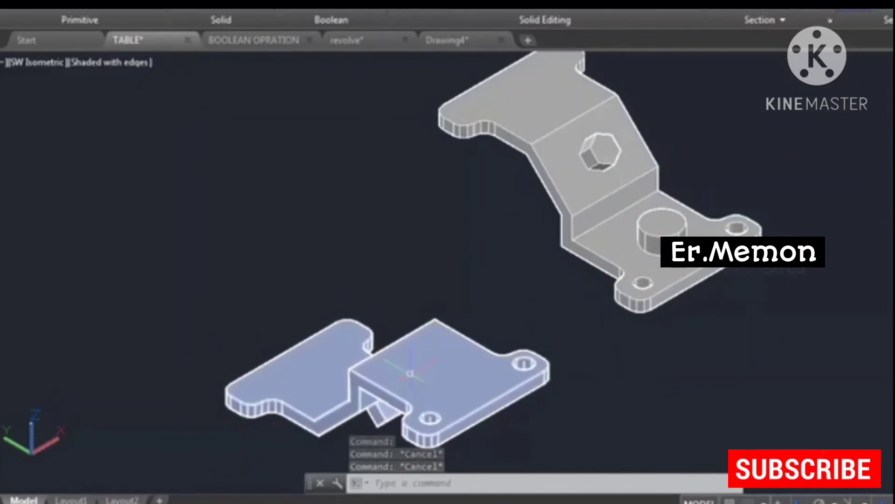
middle_drag(440, 344, 466, 313)
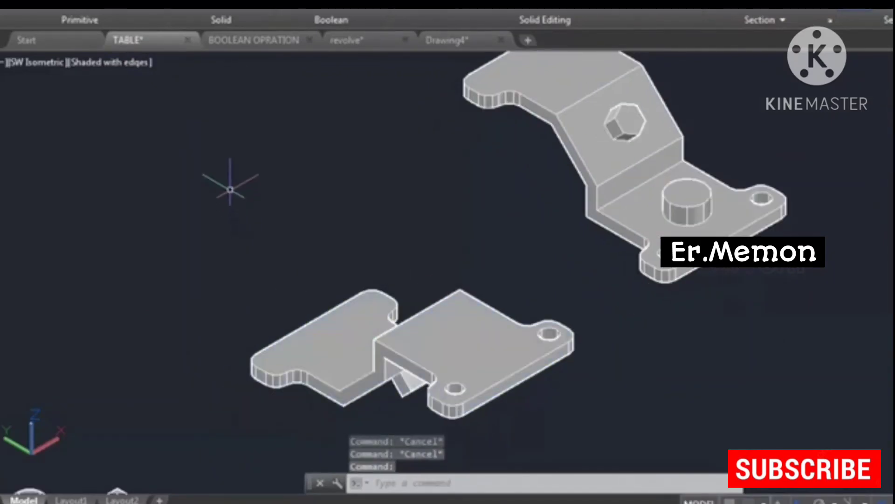
text(COPY)
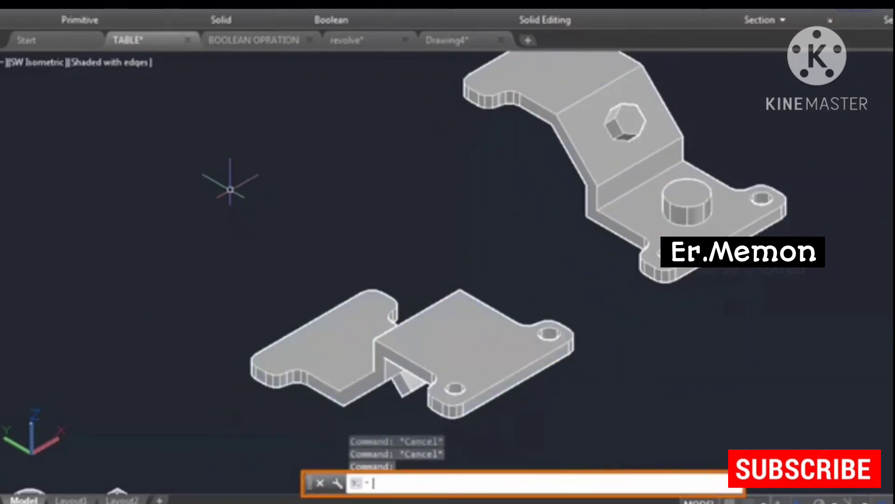
key(Escape)
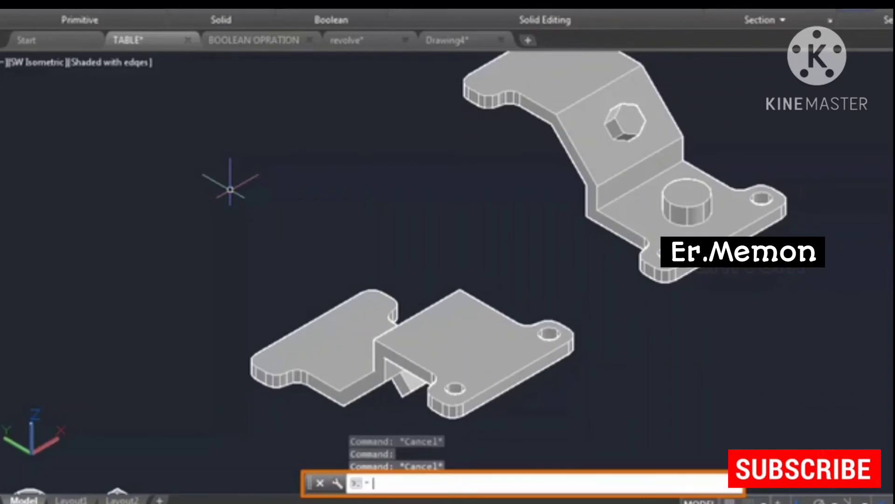
- Use 3DALIGN on the bracket with the cylindrical boss, taking two source points on the bottom edges of its near and far mounting ears
text(3D)
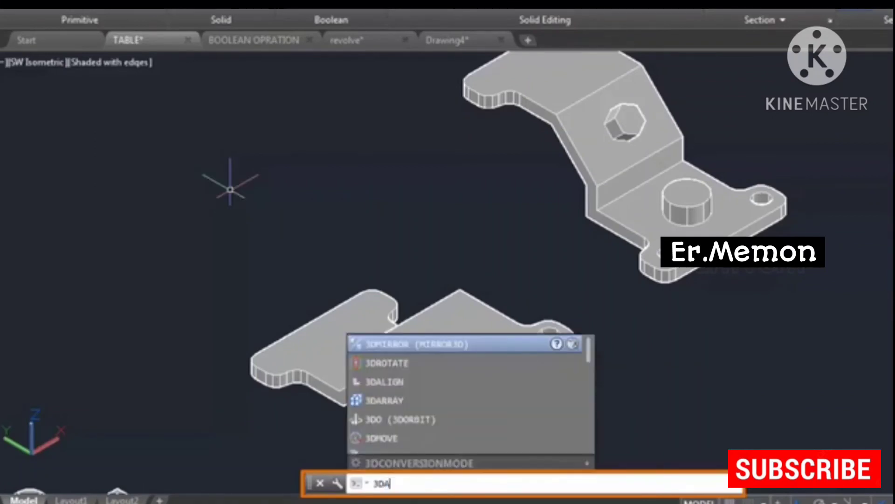
text(A)
key(Return)
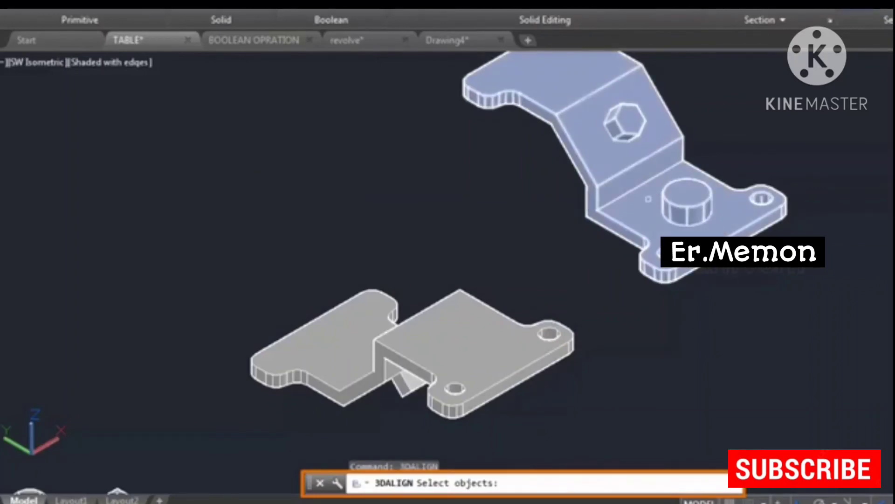
click(648, 199)
key(Return)
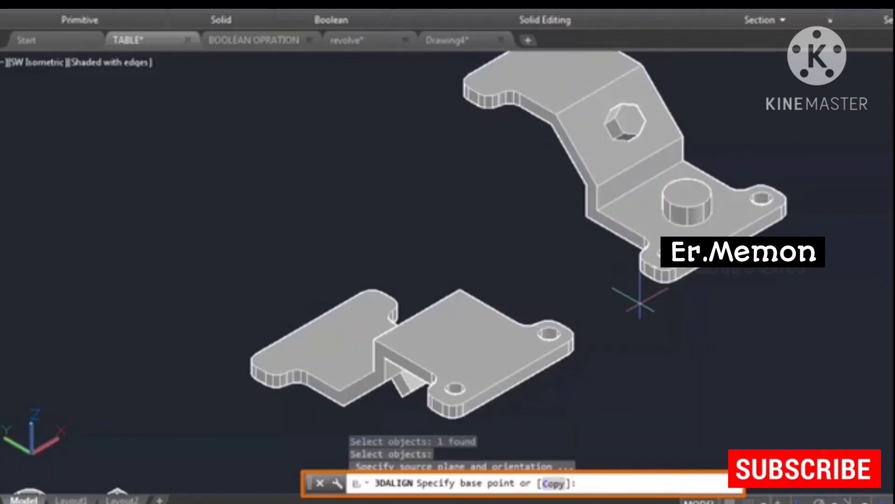
scroll(659, 288, up, 2)
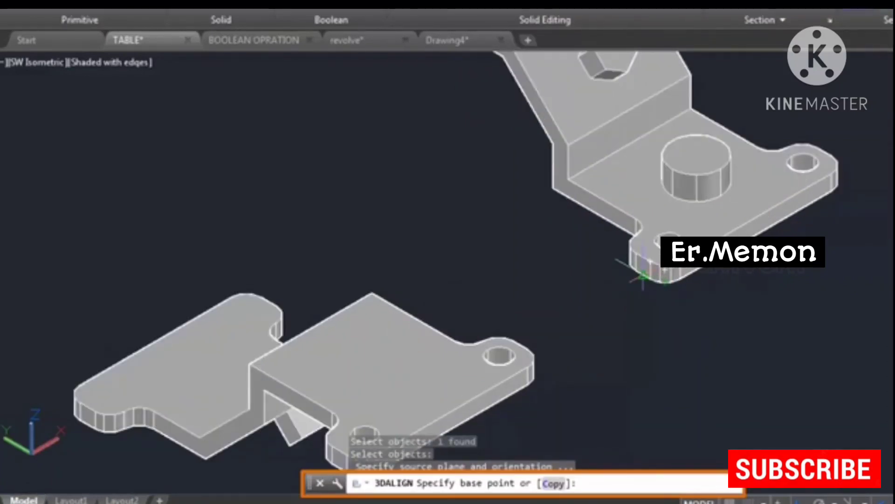
click(643, 276)
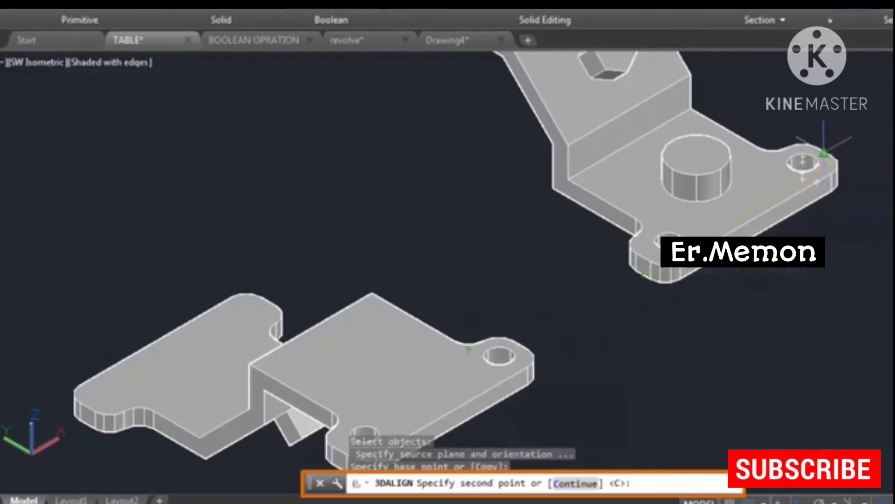
scroll(825, 154, up, 3)
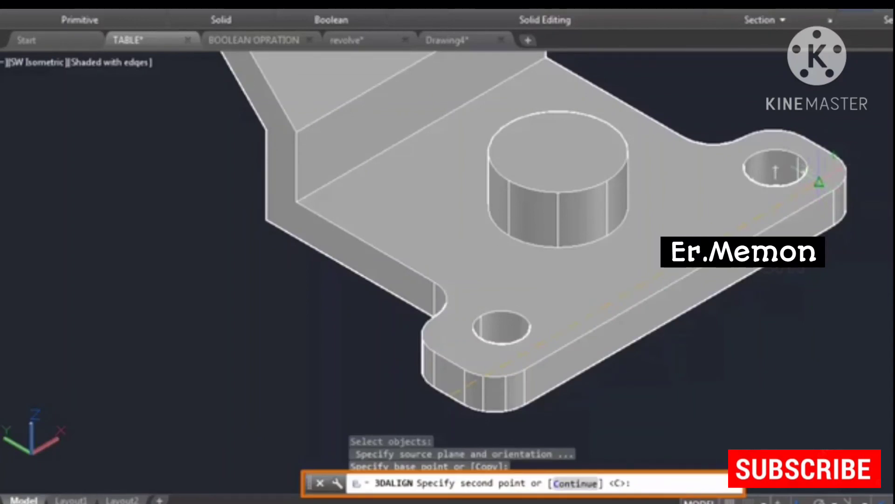
click(820, 182)
scroll(718, 229, down, 4)
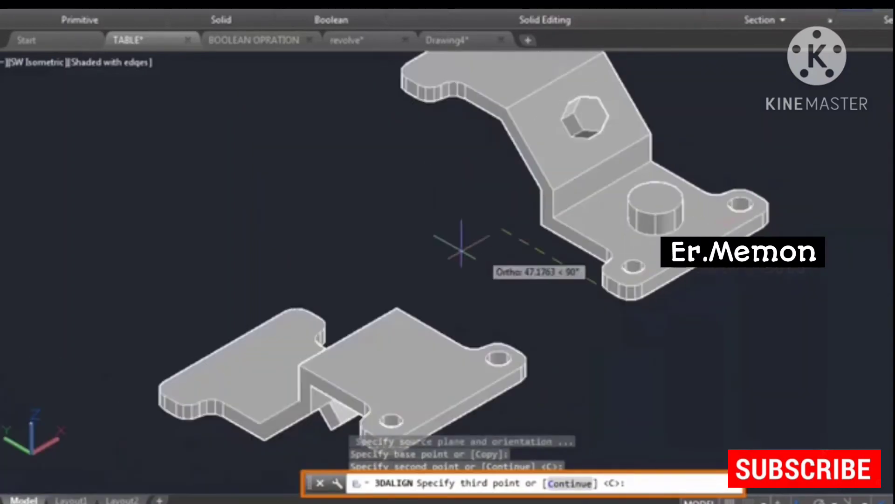
key(Return)
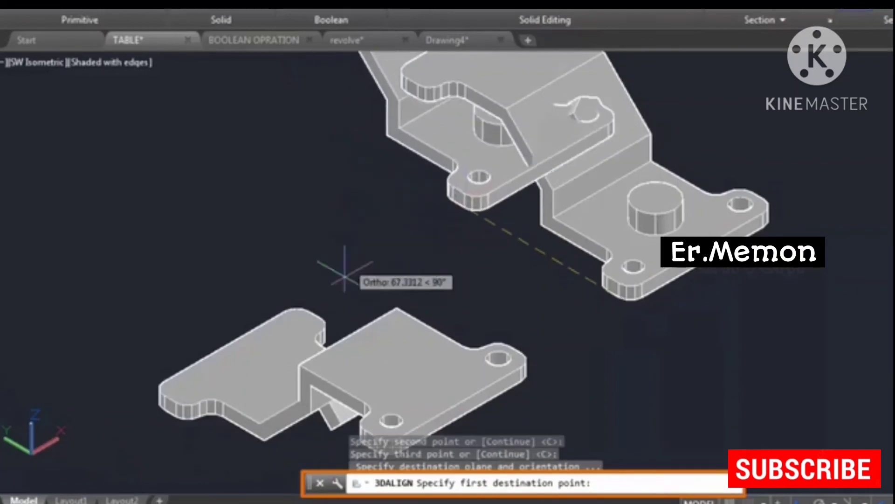
- Set the first two 3DALIGN destination points on the near and far mounting ears of the bracket without the boss
scroll(449, 340, up, 5)
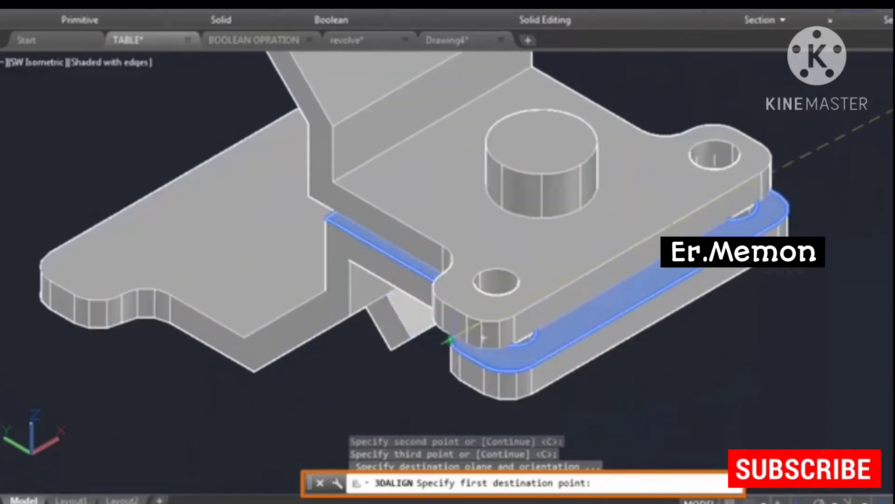
scroll(471, 358, up, 2)
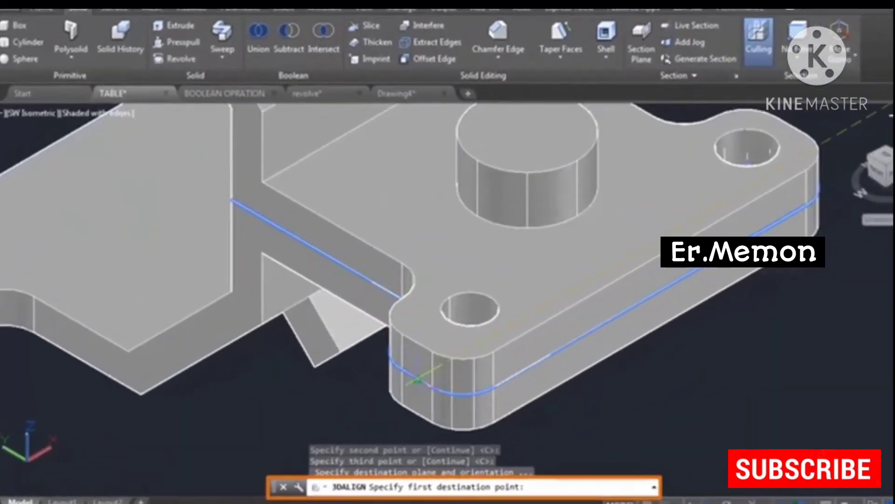
click(418, 382)
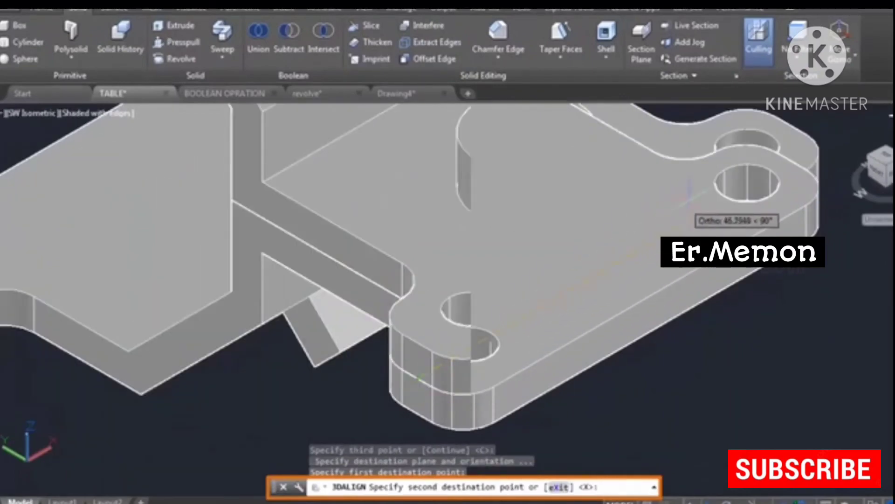
click(835, 119)
- Finish the 3DALIGN without specifying a third destination point
scroll(217, 266, down, 3)
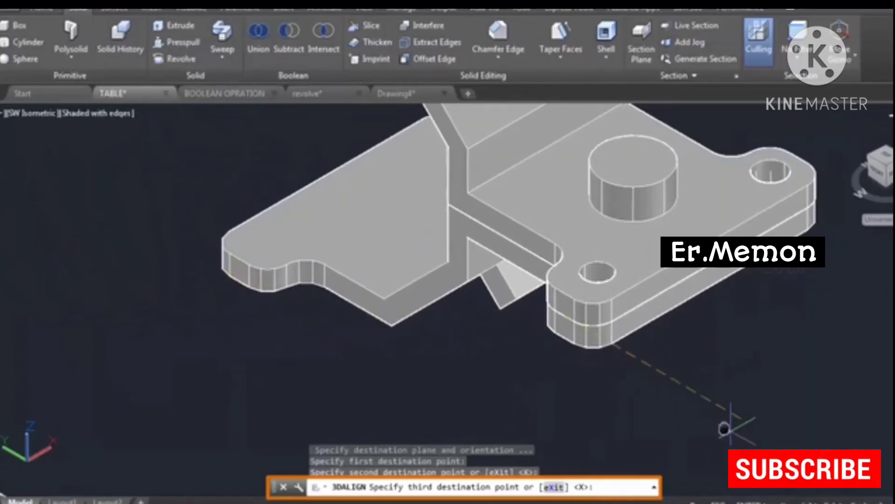
middle_drag(732, 429, 560, 317)
middle_drag(269, 272, 307, 303)
middle_drag(762, 383, 583, 269)
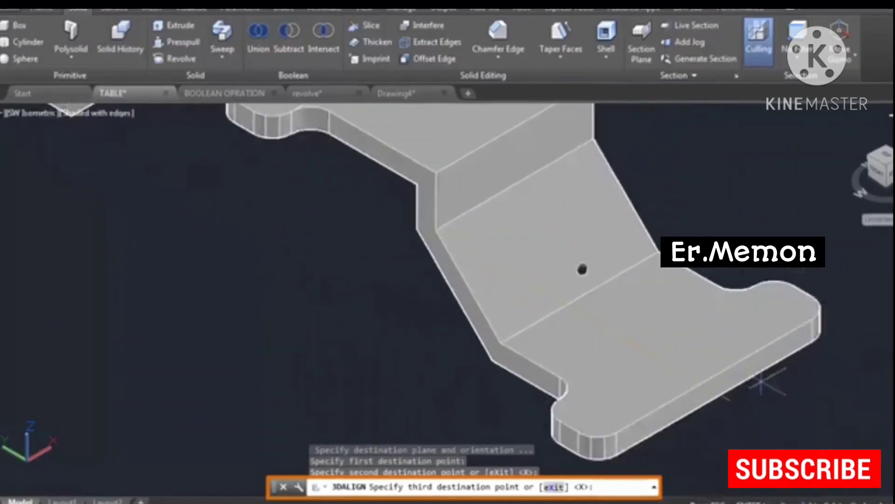
scroll(585, 273, down, 4)
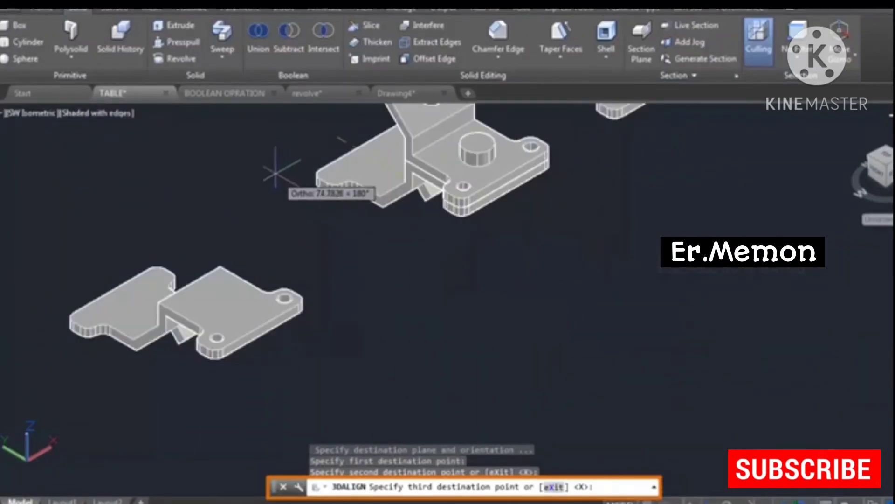
scroll(308, 273, up, 5)
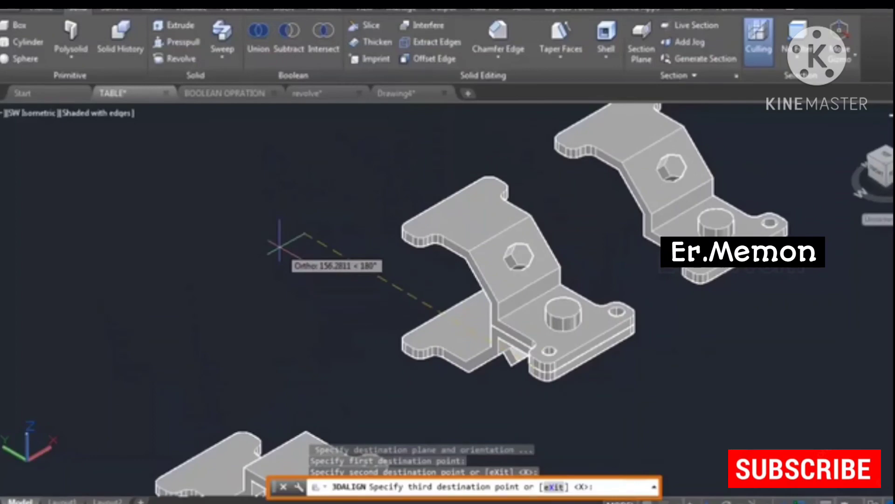
key(Return)
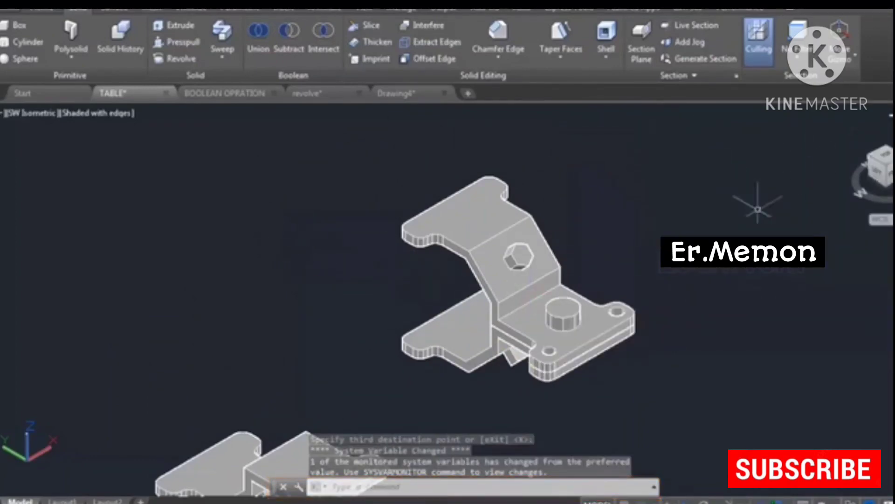
- Check the stacked bracket by selecting and deselecting it, and undo the 3DALIGN
middle_drag(478, 312, 517, 256)
click(515, 159)
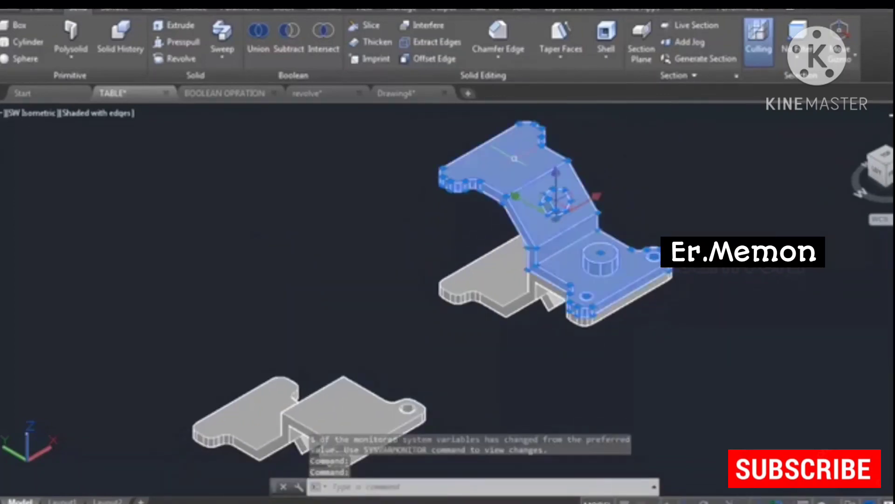
key(Escape)
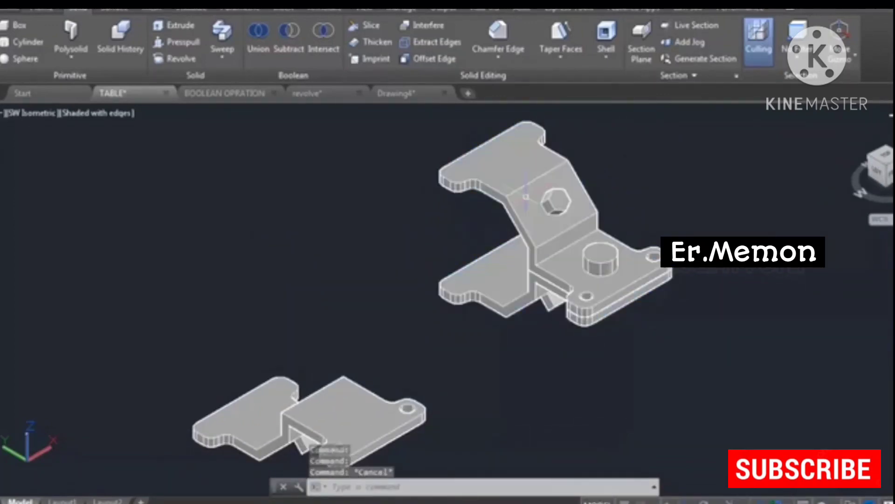
key(ctrl+z)
key(ctrl+z)
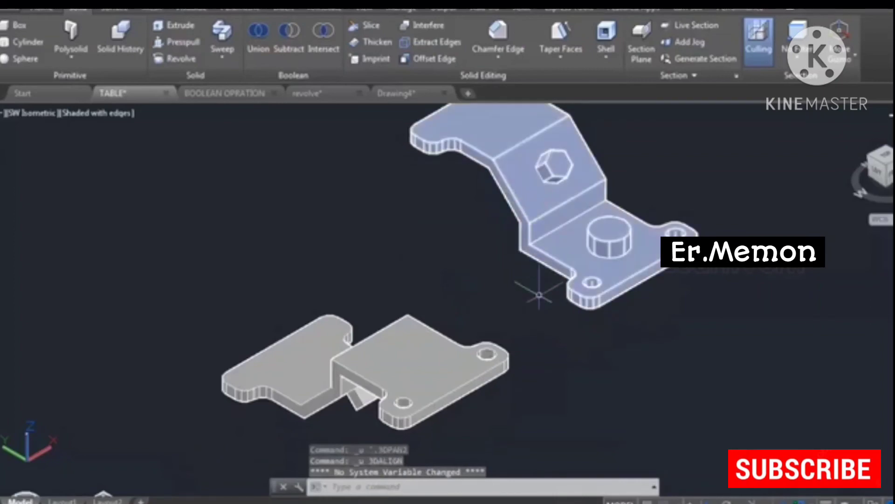
- Use ALIGN on the bracket with the cylindrical boss, matching its near mounting ear's bottom edge to the near ear of the neighbouring bracket
text(ALI)
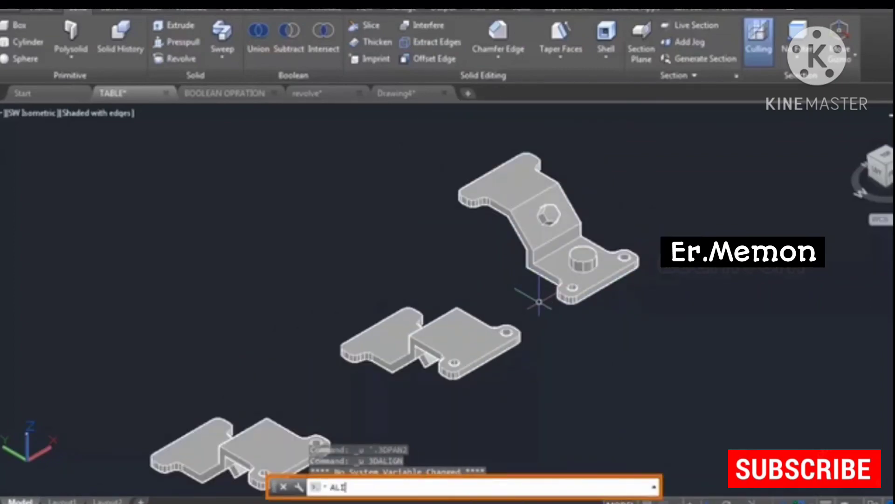
text(GN)
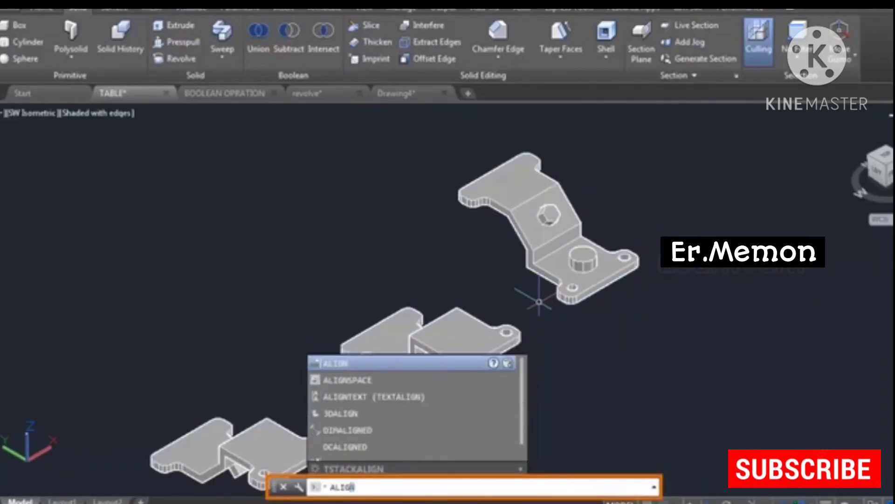
key(Return)
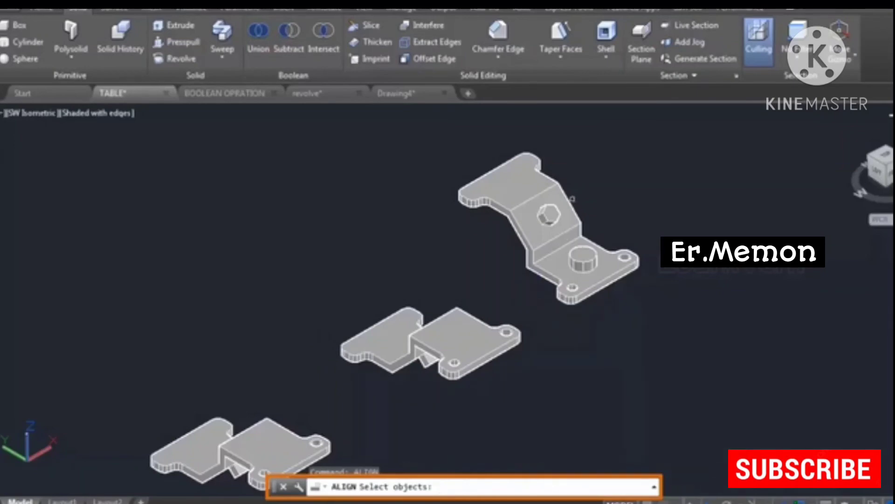
click(549, 215)
key(Return)
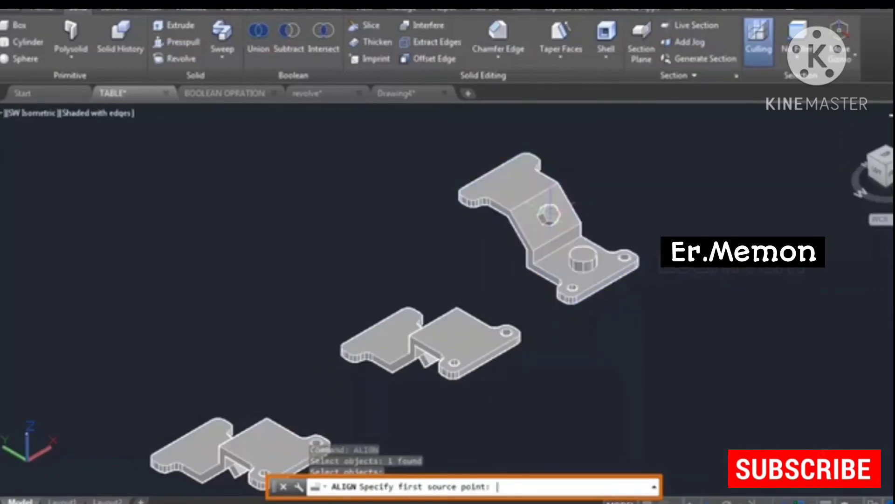
scroll(548, 322, up, 3)
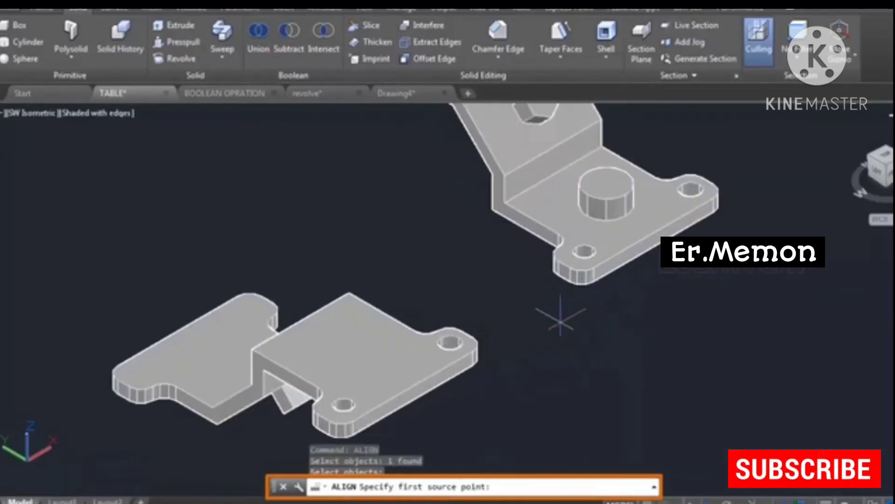
click(577, 280)
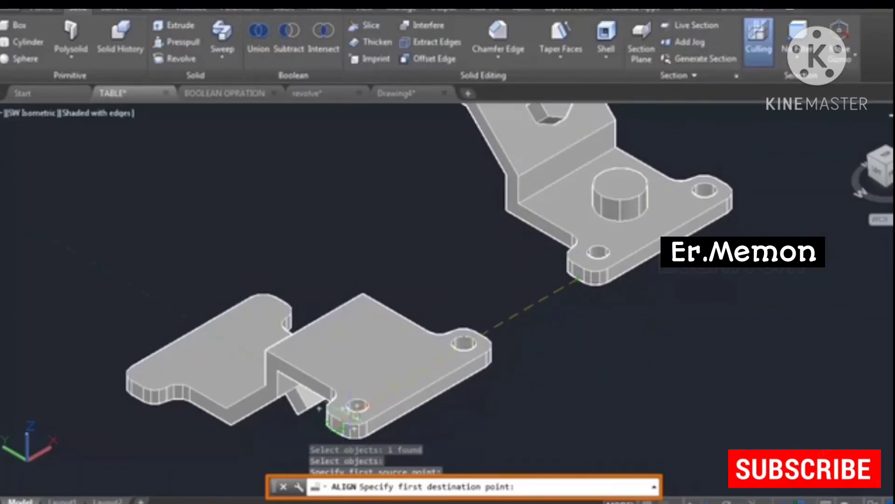
click(336, 422)
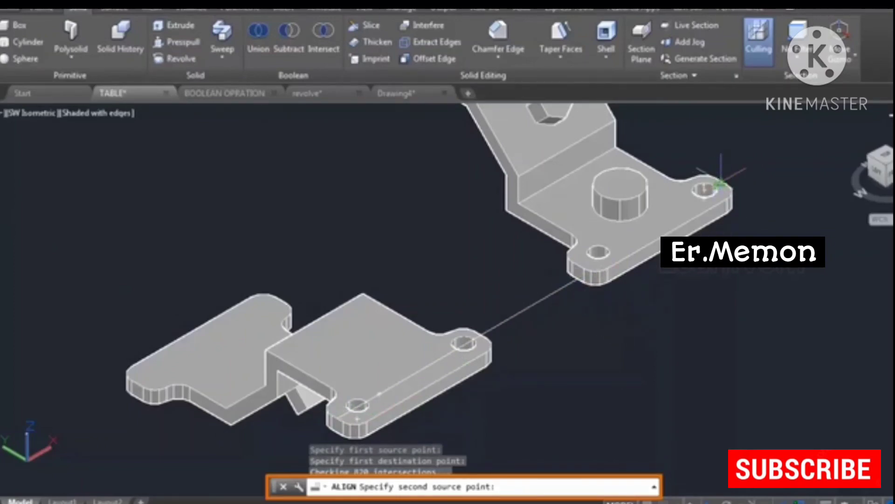
- Set the second ALIGN point pair from the boss bracket's far mounting ear to the neighbouring bracket's far ear
scroll(720, 183, up, 2)
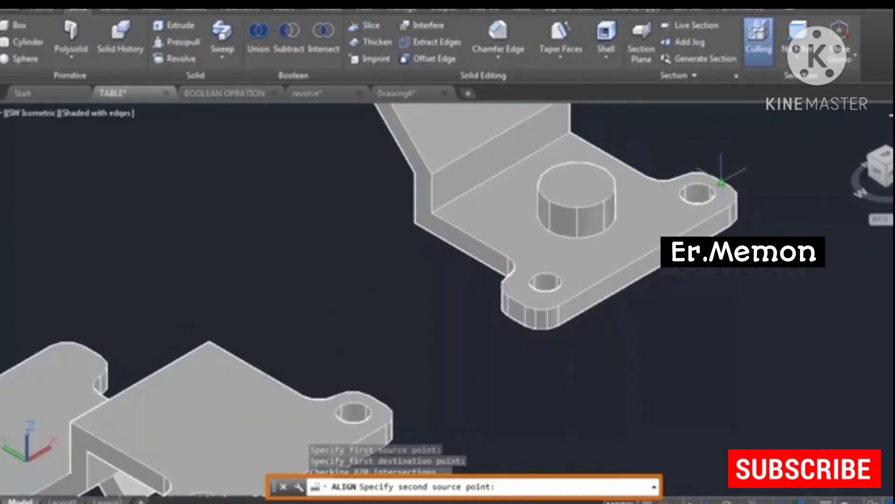
click(699, 194)
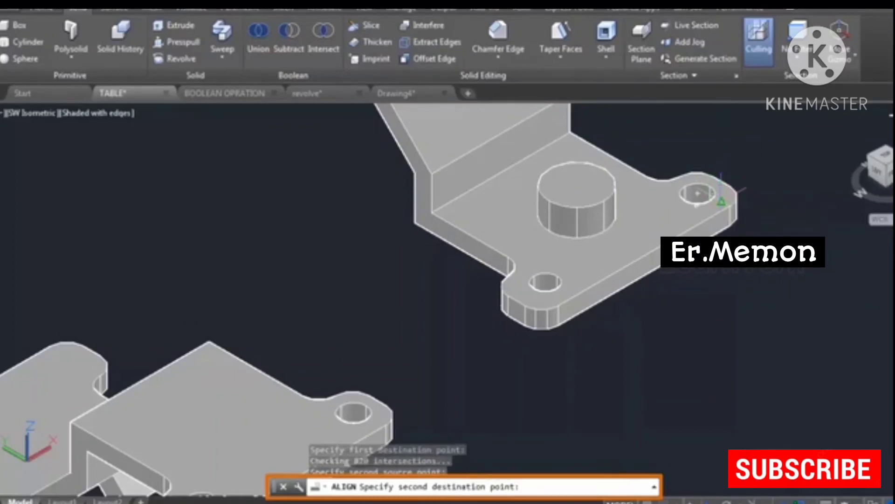
scroll(442, 341, down, 2)
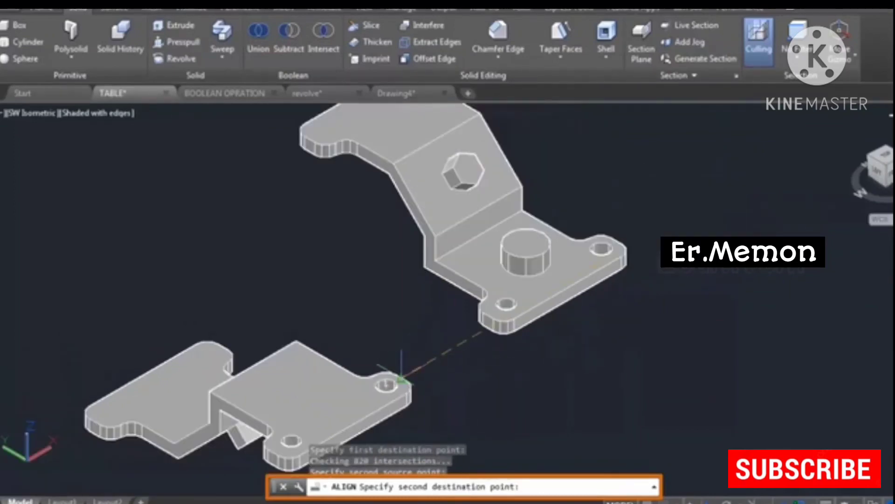
click(401, 380)
- Set the third ALIGN point pair from the midpoint of the boss bracket's outer upper-plate edge to the neighbouring bracket's corresponding edge midpoint
scroll(531, 350, up, 3)
scroll(479, 355, down, 4)
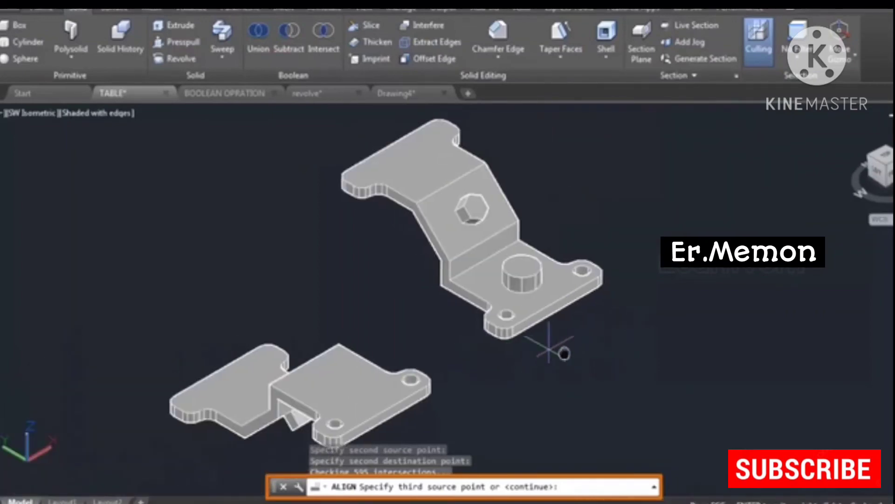
middle_drag(564, 351, 617, 352)
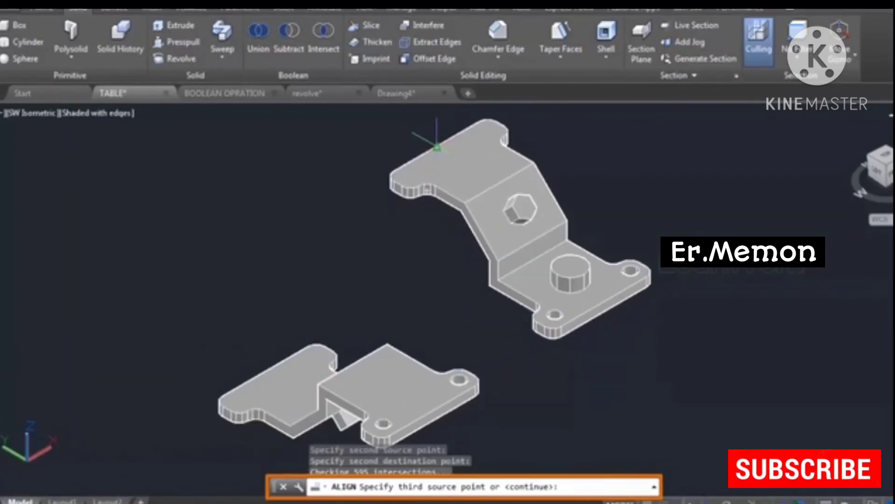
click(437, 148)
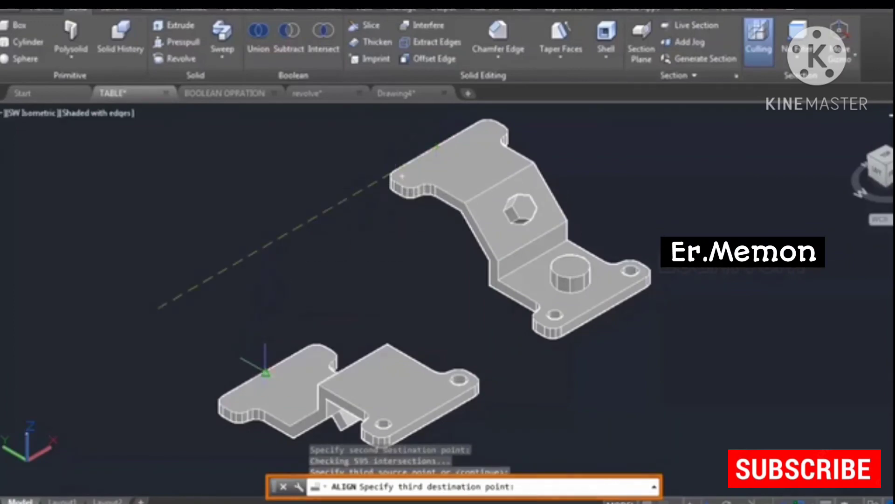
click(265, 372)
- Inspect the overlapping brackets up close and undo the ALIGN operation
middle_drag(452, 352, 483, 285)
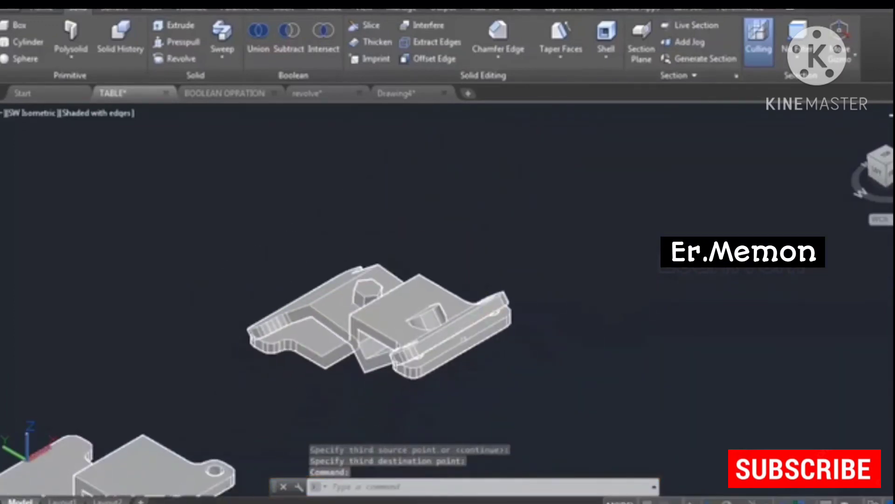
scroll(446, 348, up, 2)
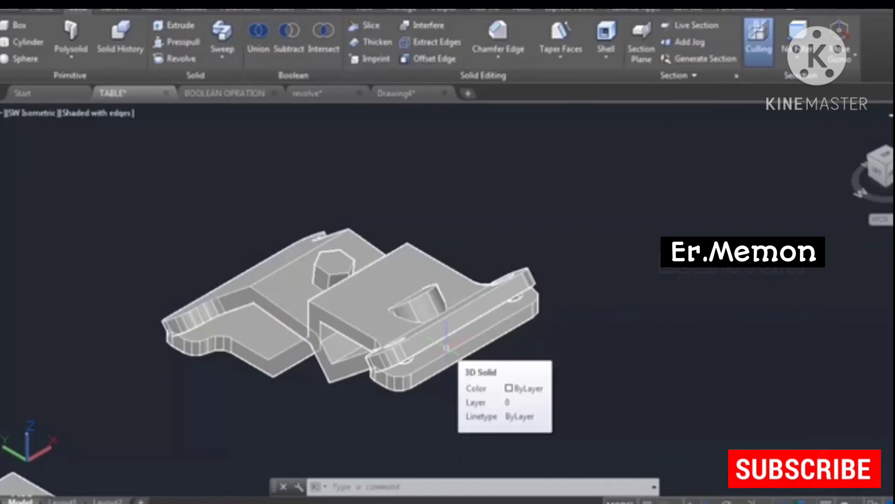
key(ctrl+z)
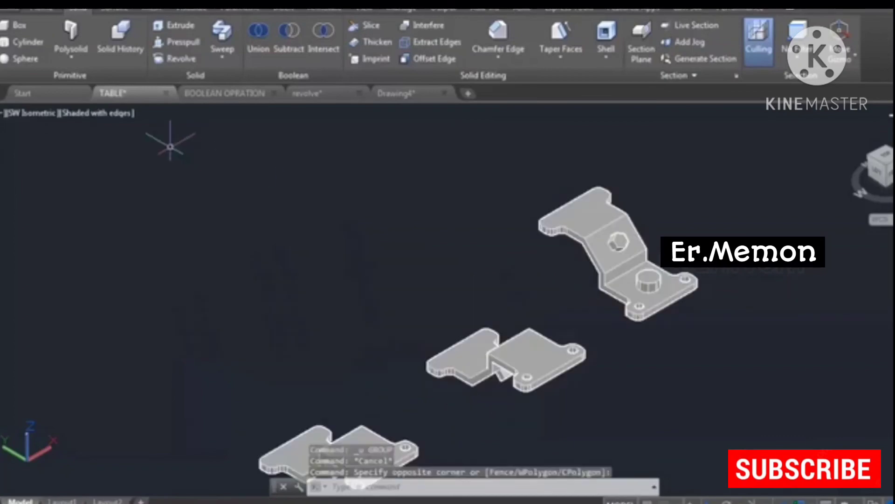